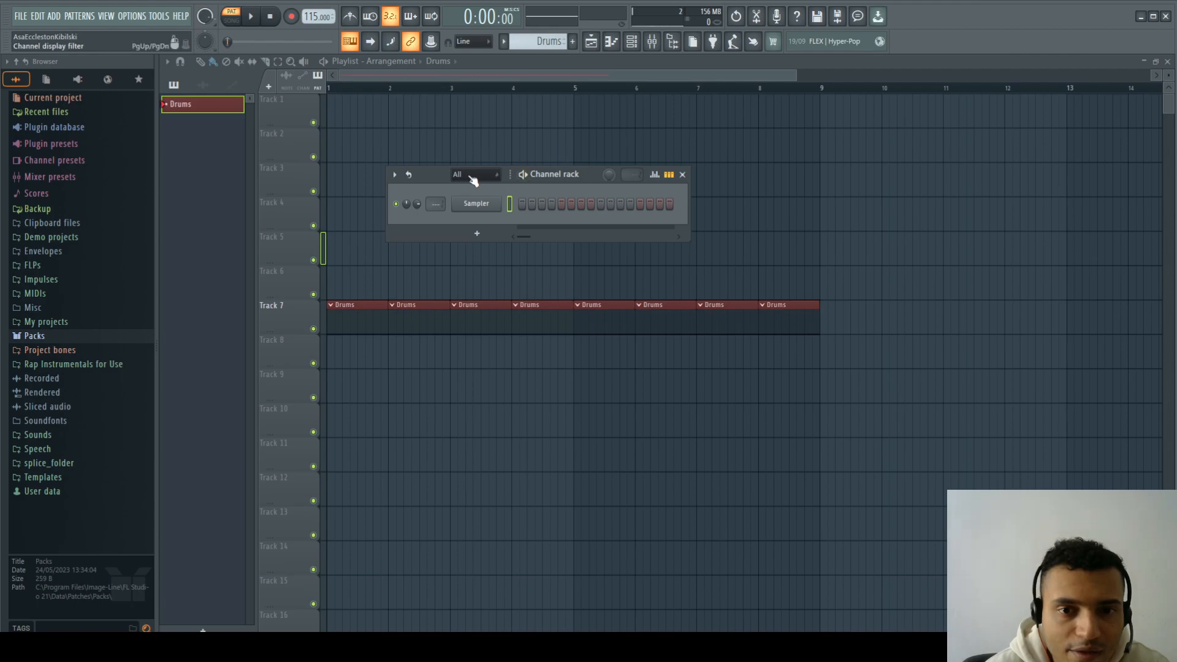
- Reopen the Channel rack and reposition it over the playlist above the Drums clips
drag(556, 174, 581, 172)
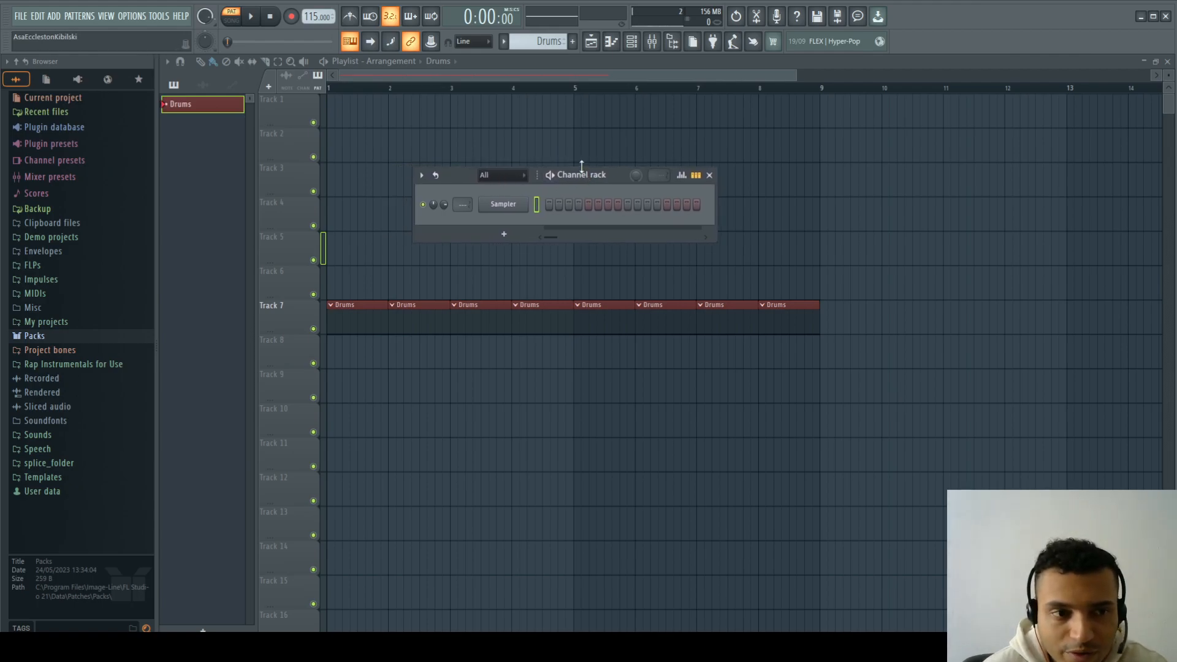
click(208, 108)
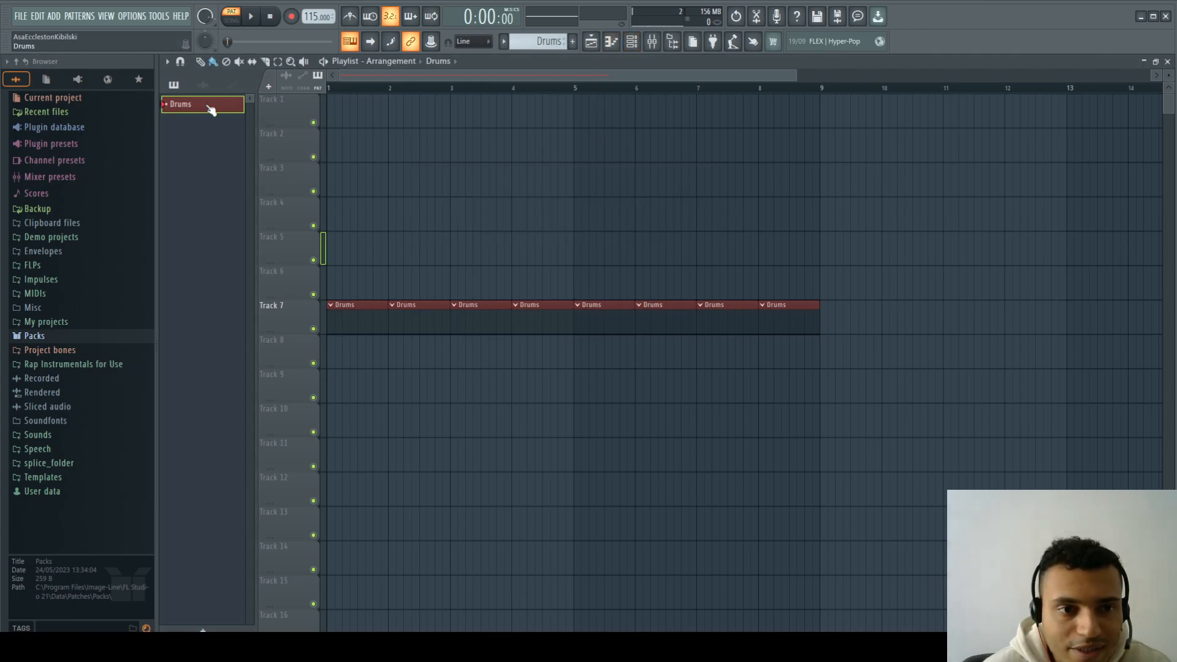
click(633, 45)
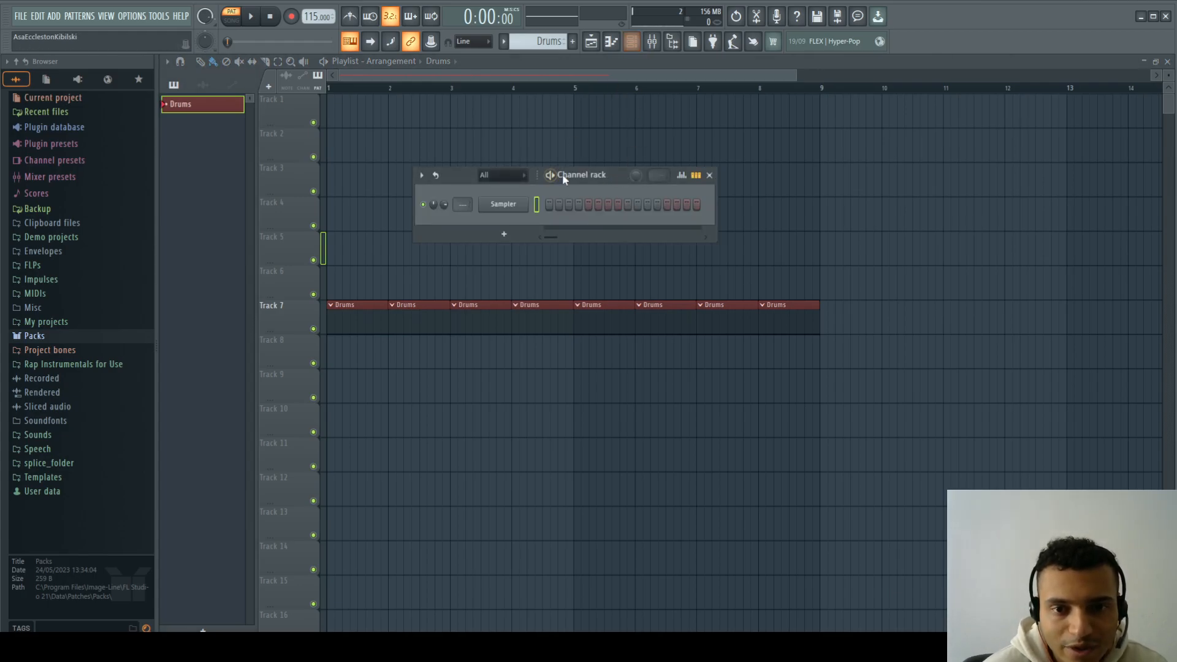
drag(562, 177, 542, 180)
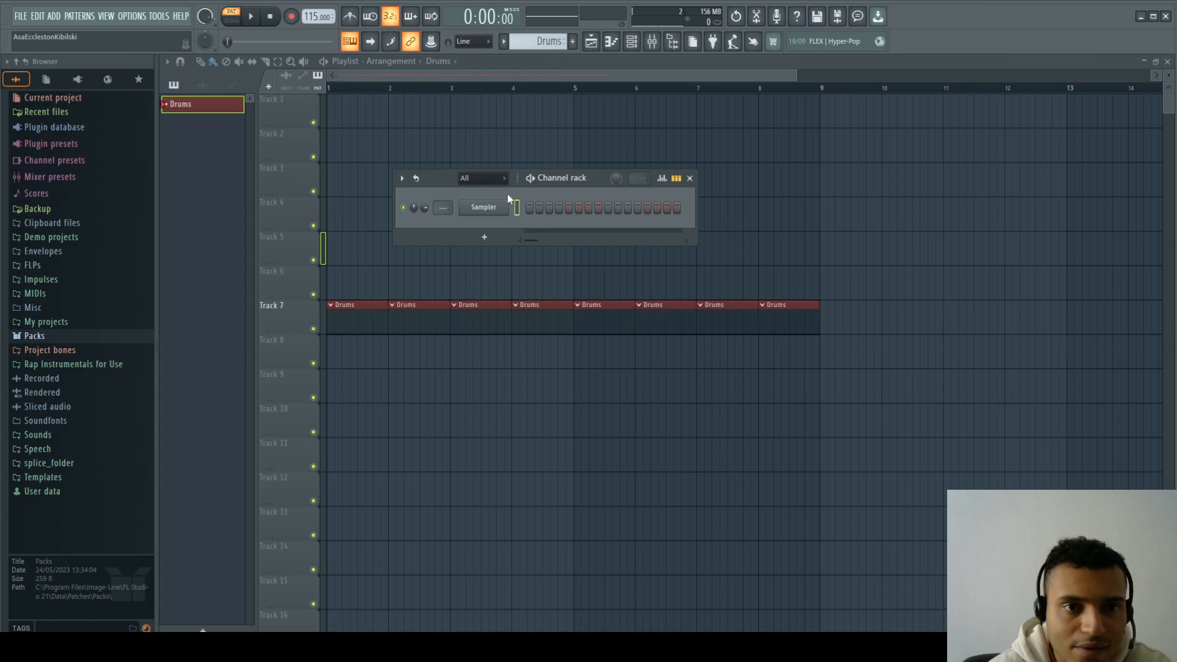
- Expand the Kicks folder inside the Drums pack in the browser
click(44, 339)
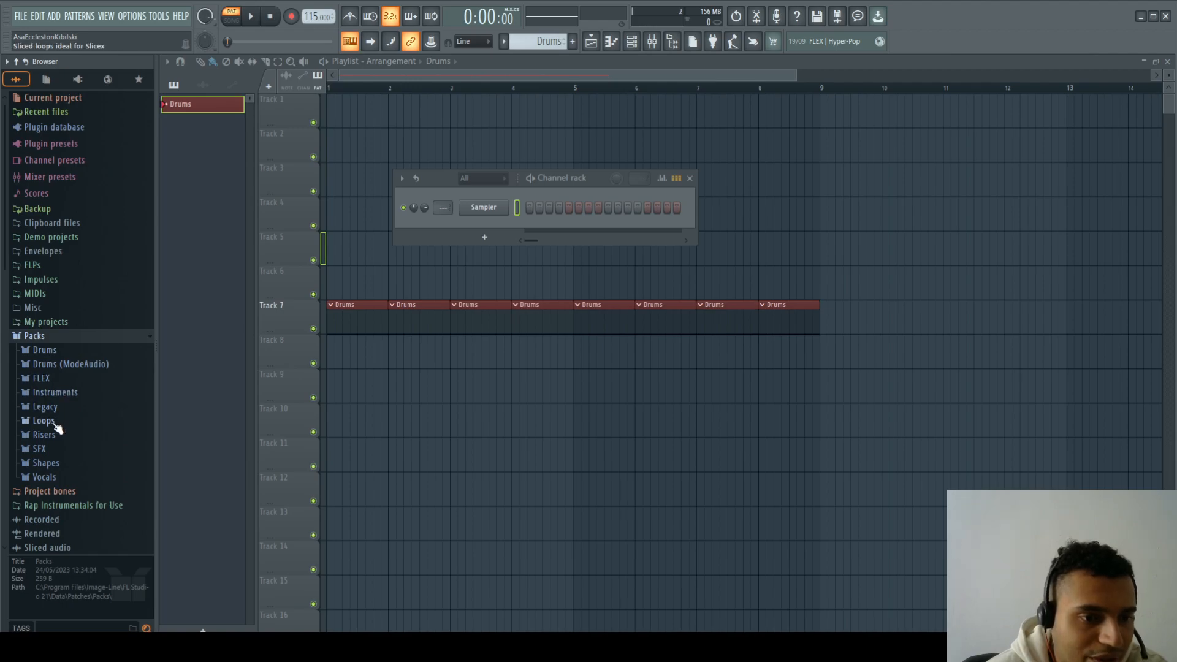
click(54, 351)
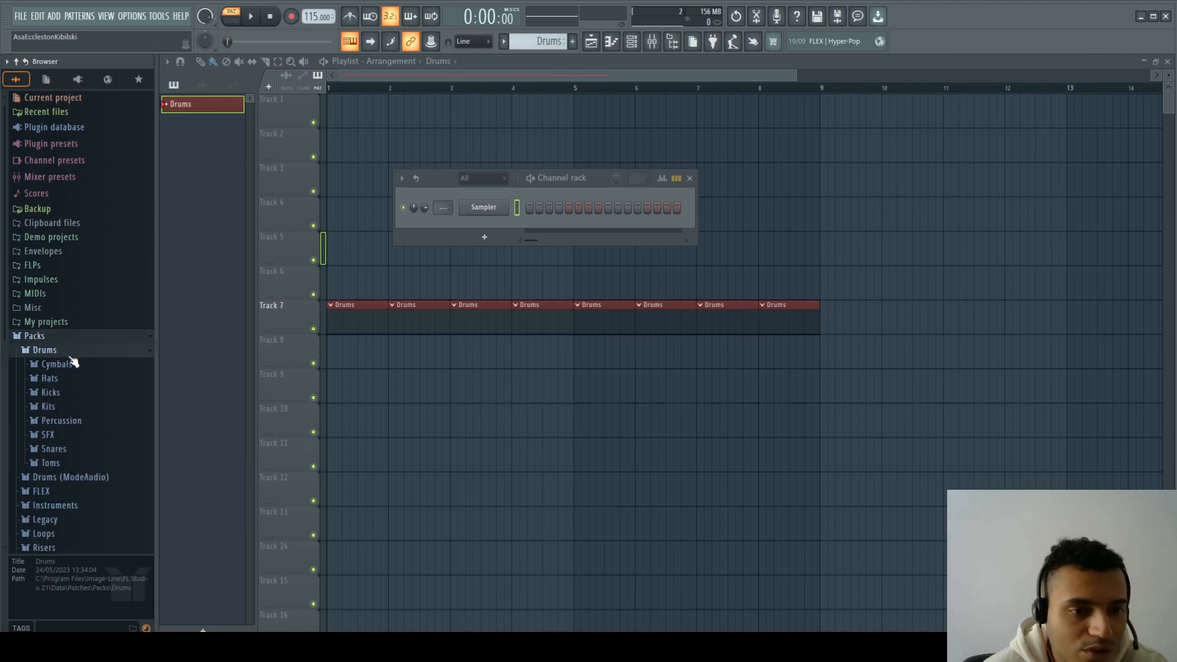
click(61, 394)
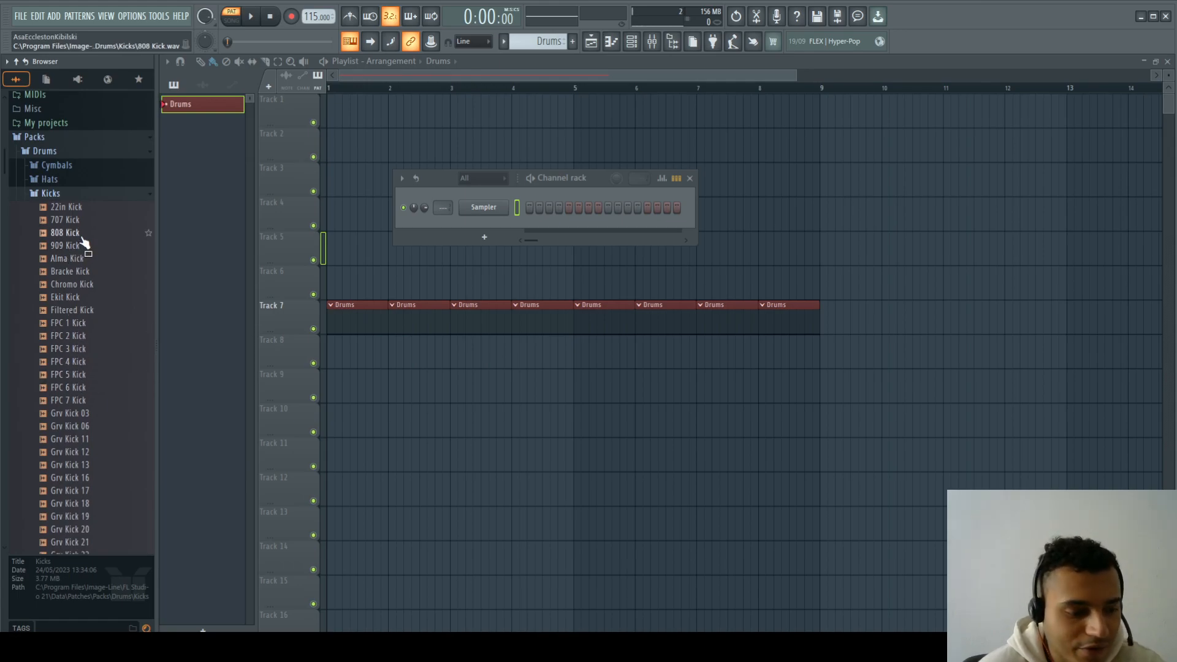
- Preview the kick samples one after another down to FPC 1 Kick
key(Down)
key(Down)
key(Down)
key(Down)
key(Down)
key(Down)
key(Down)
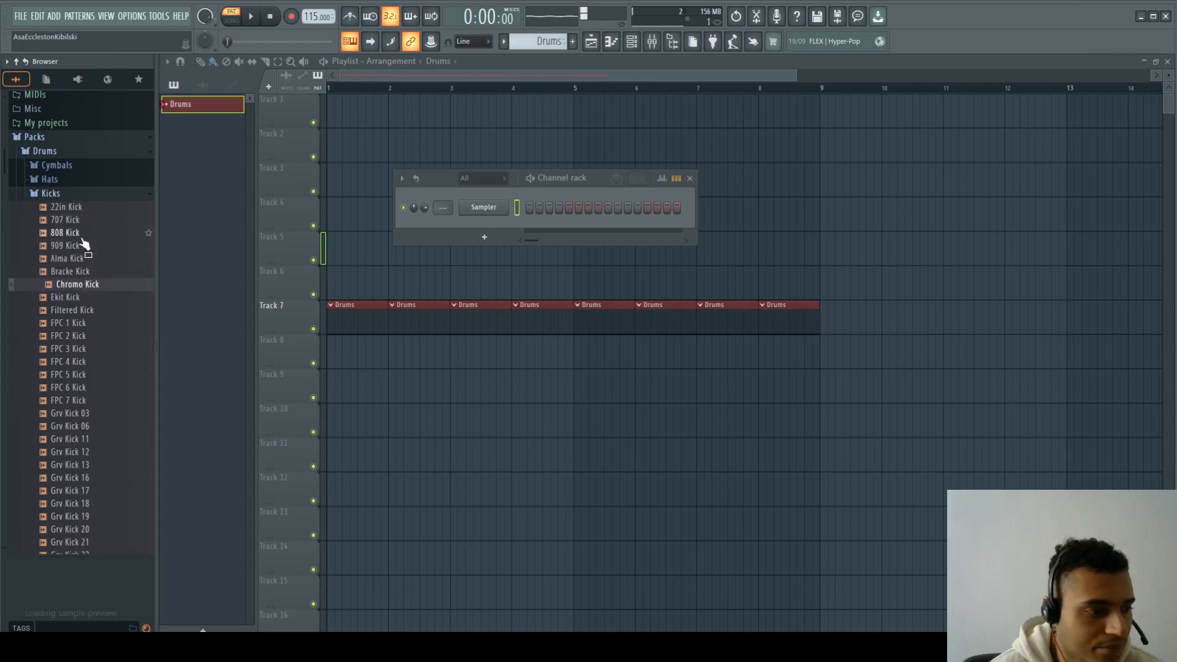
key(Down)
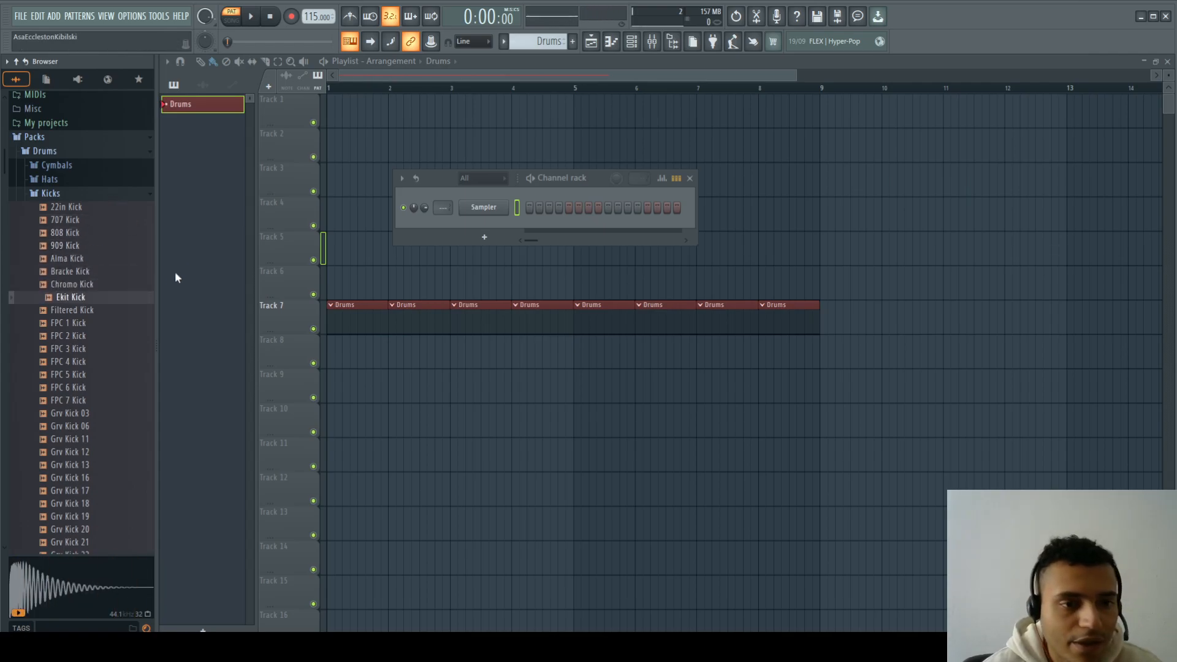
key(Down)
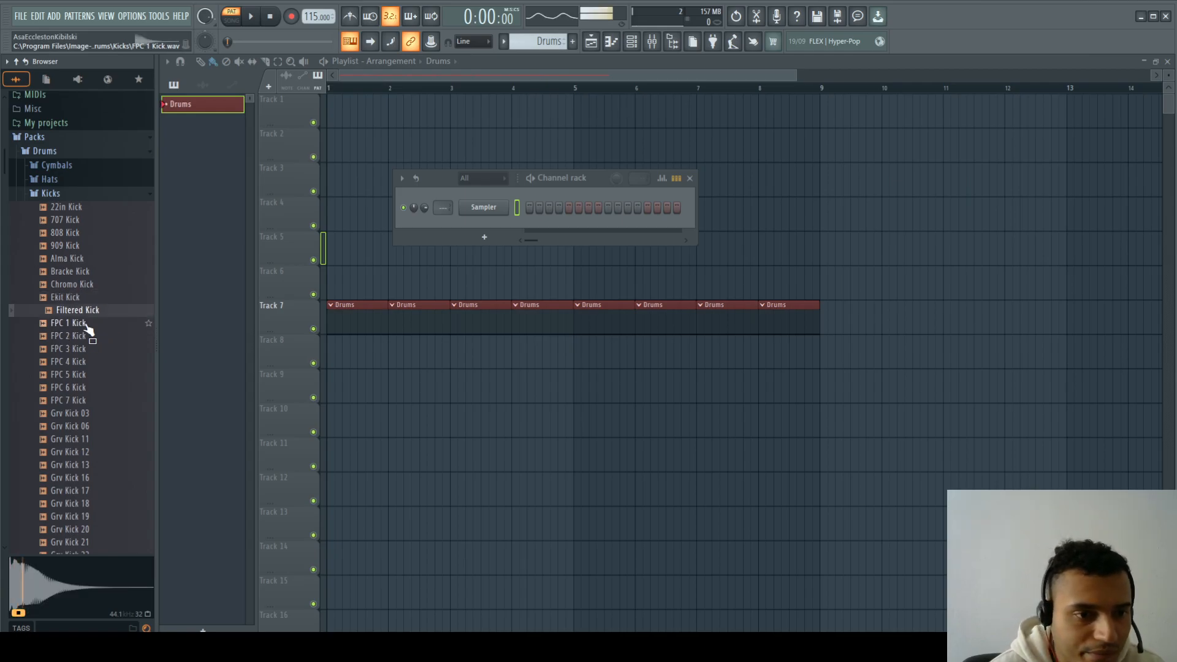
key(Down)
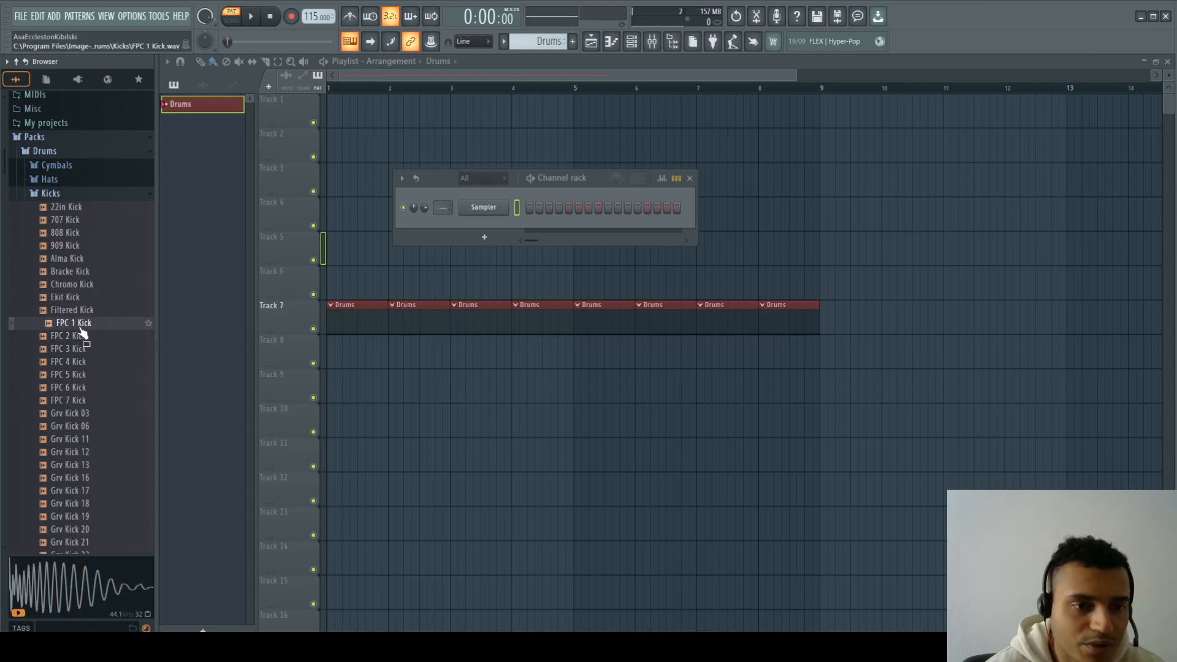
- Add FPC 1 Kick to the Channel rack as a new channel and reload the same sample onto it
drag(83, 325, 492, 220)
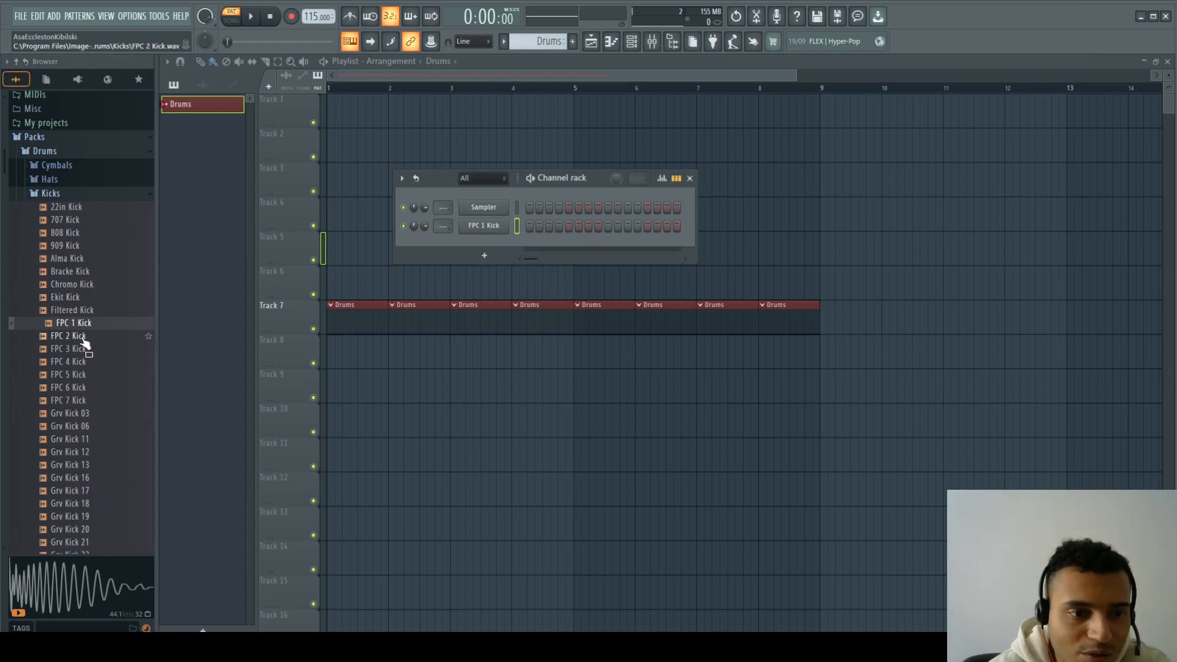
drag(79, 331, 489, 228)
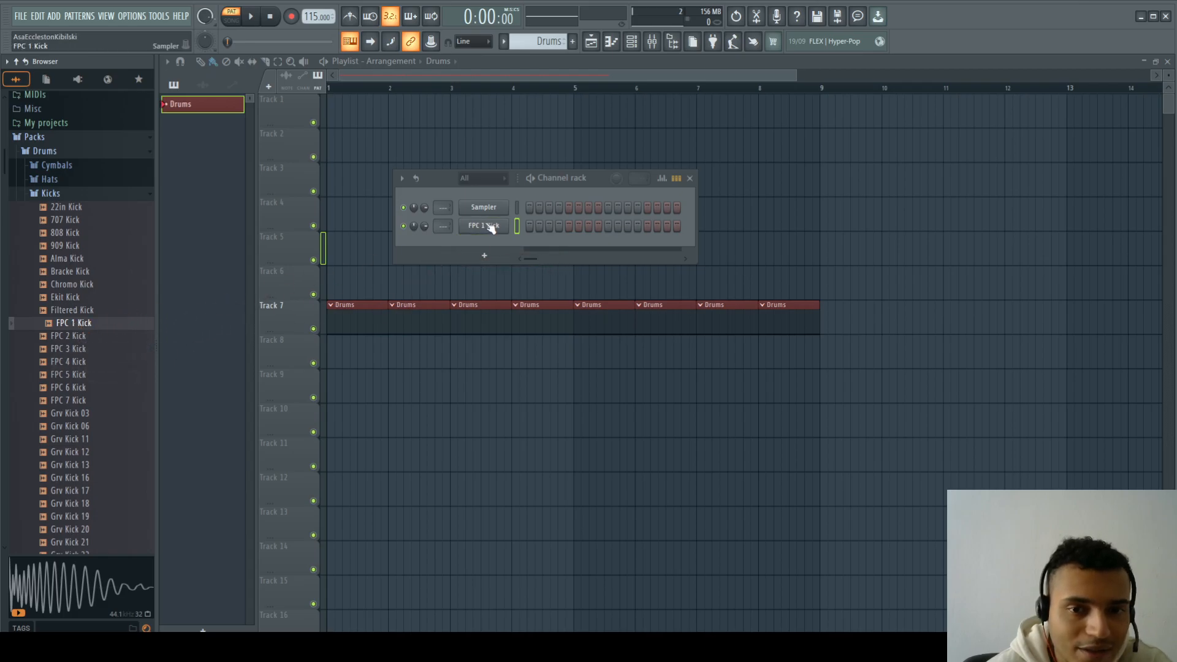
right_click(78, 325)
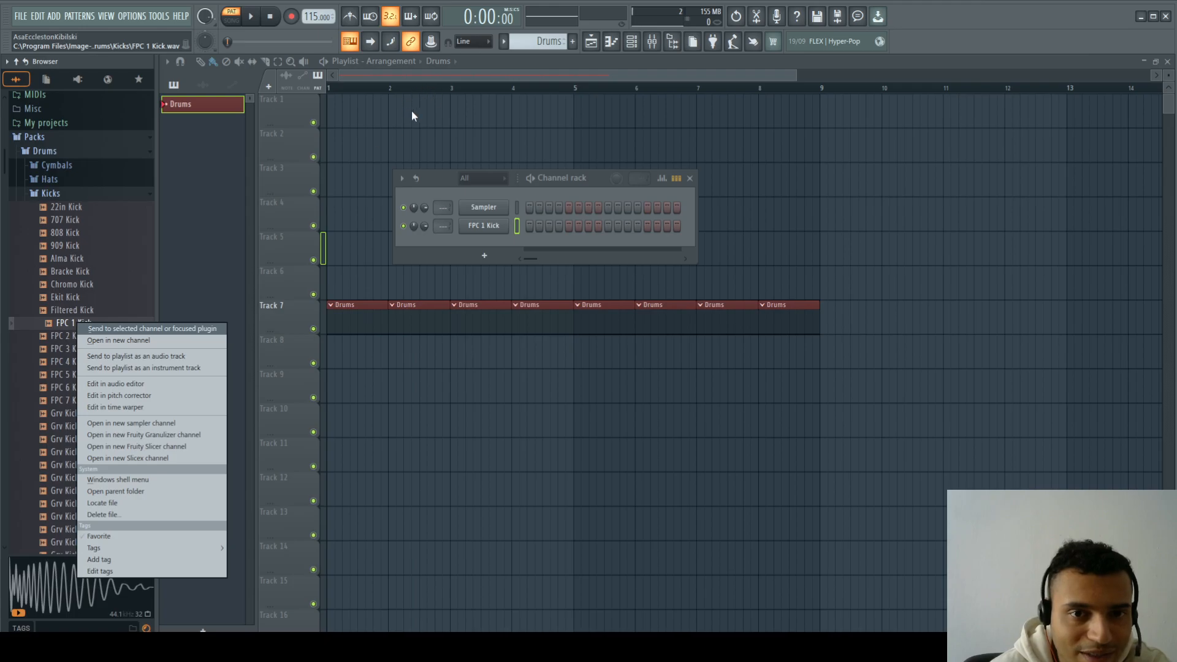
click(558, 191)
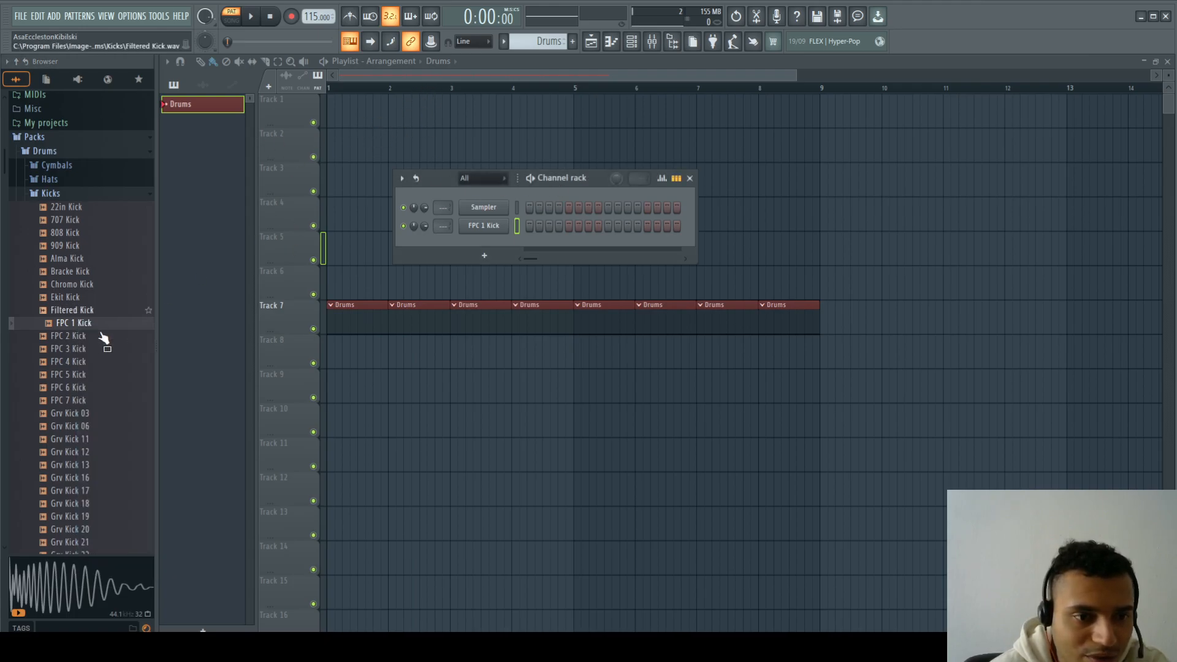
- Open FPC 1 Kick from the browser in another new channel and close its sampler window
right_click(83, 329)
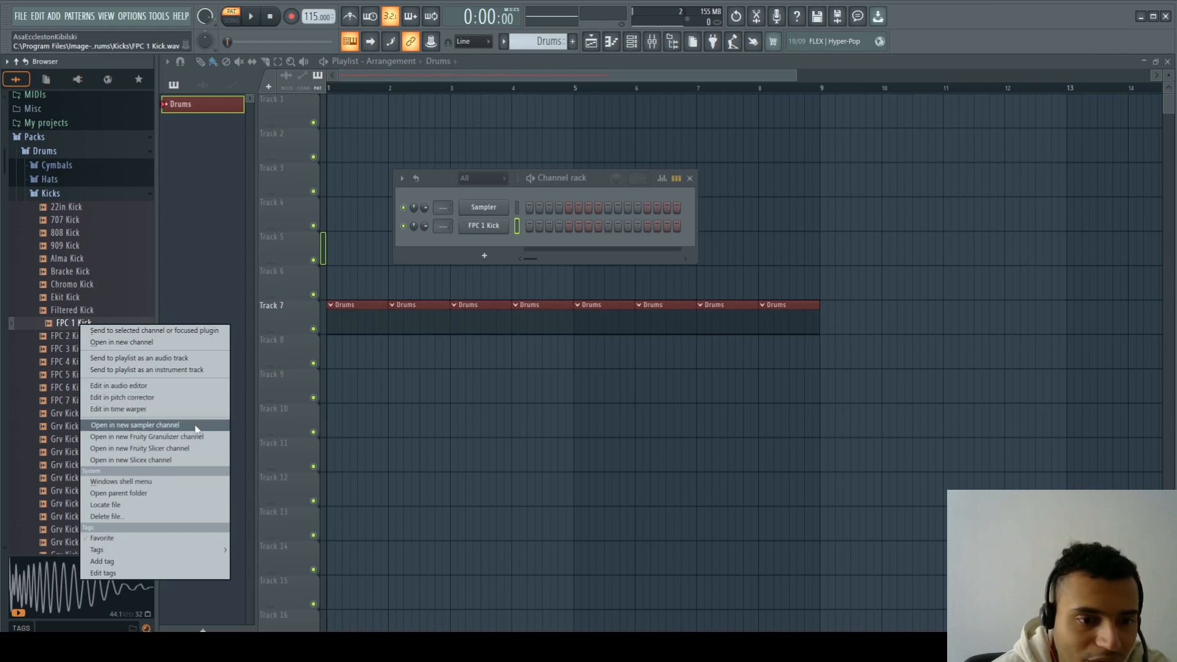
click(164, 343)
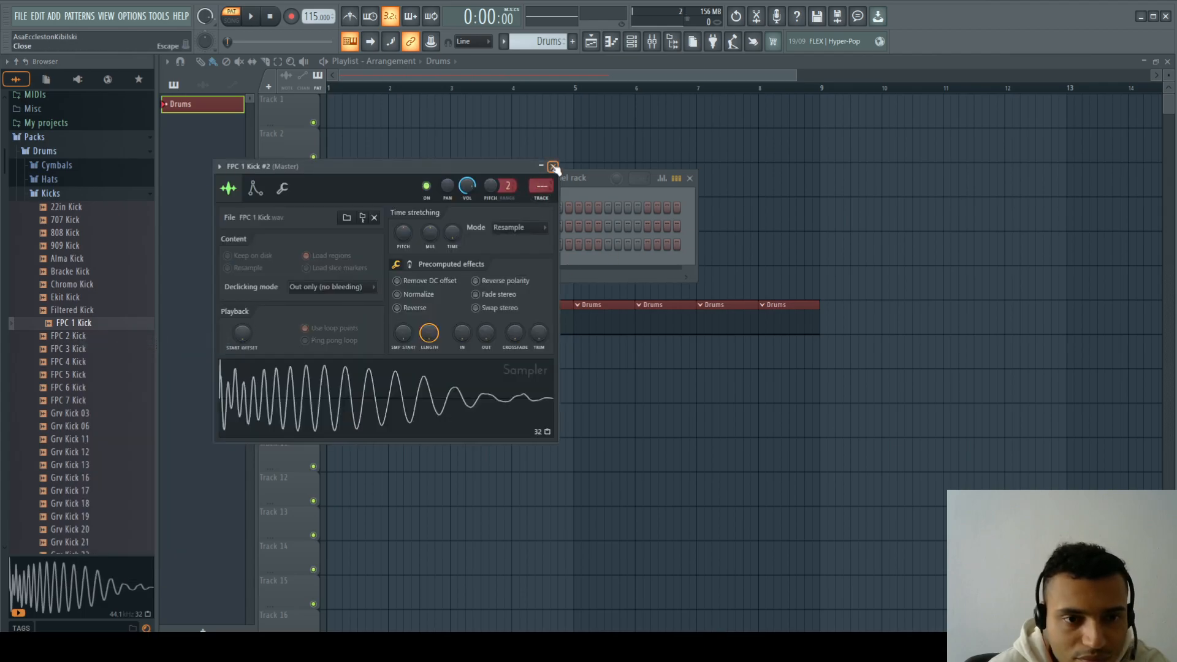
click(553, 167)
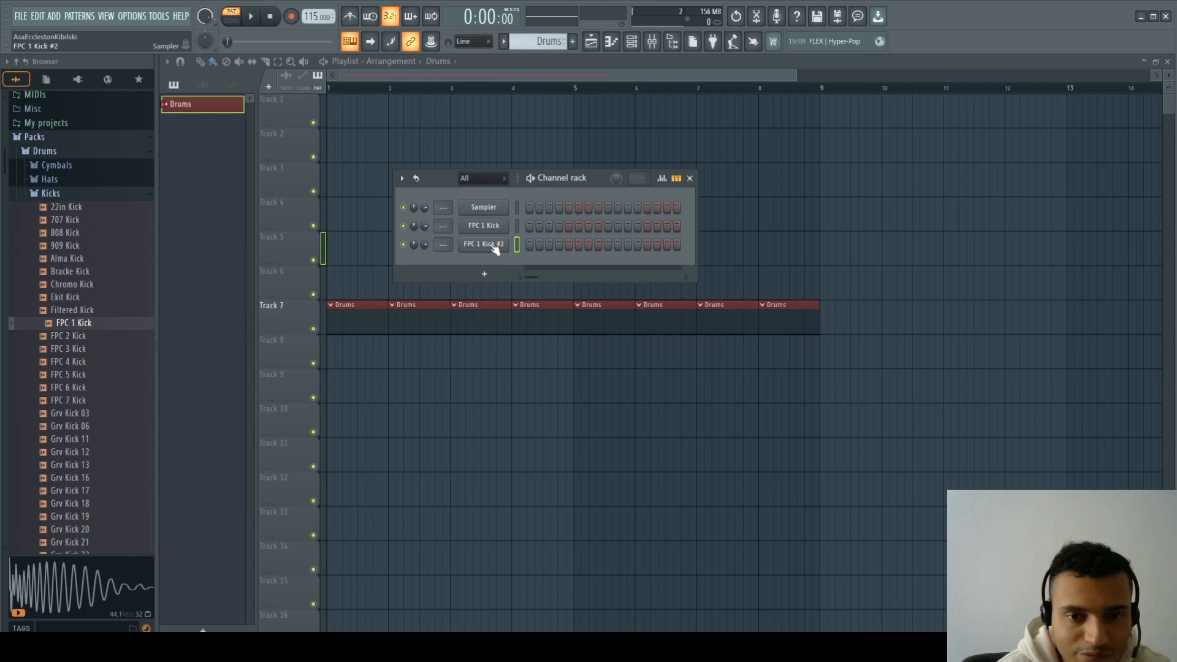
click(493, 246)
click(554, 167)
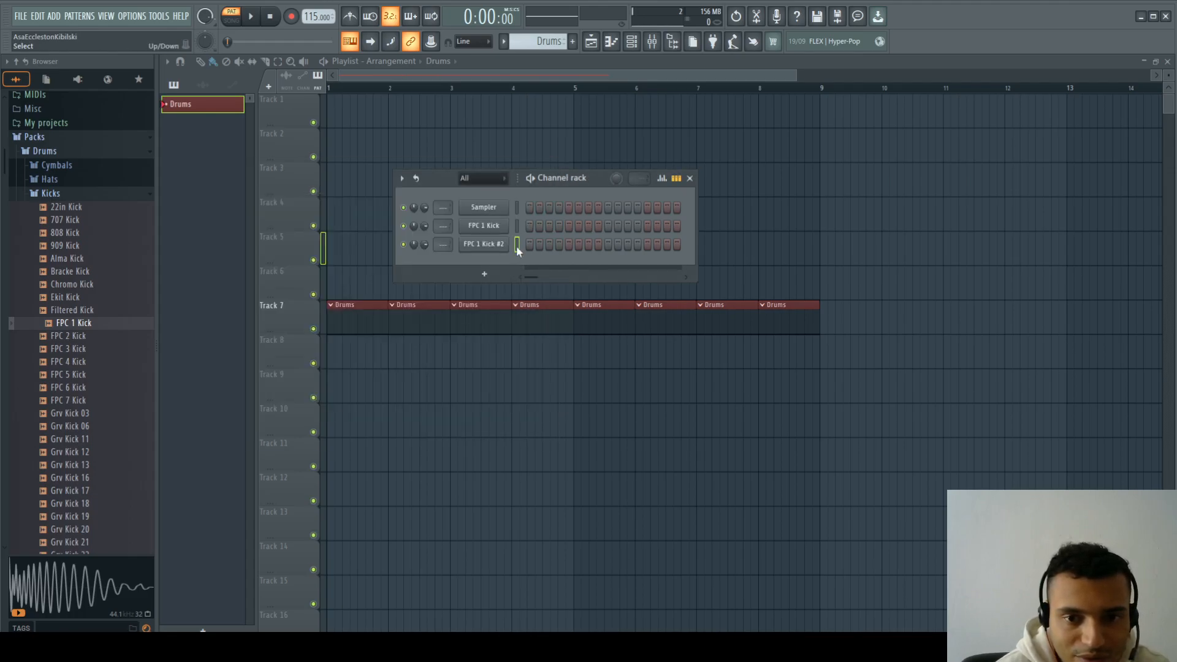
- Delete both FPC 1 Kick channels from the Channel rack
click(516, 245)
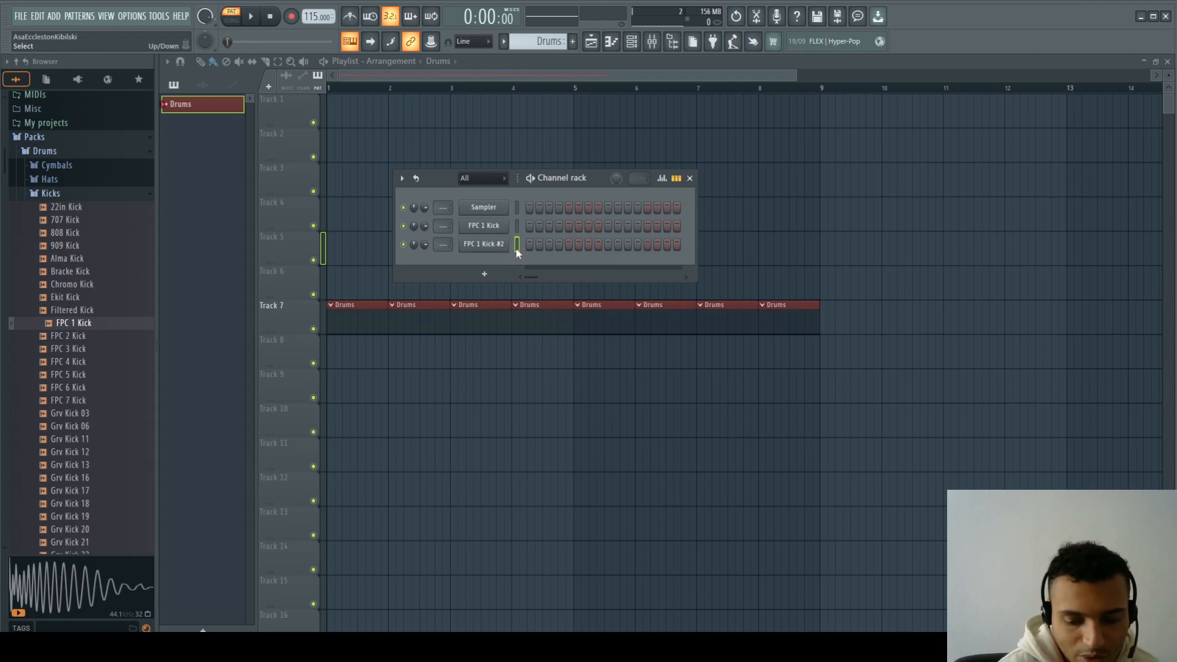
key(alt+Delete)
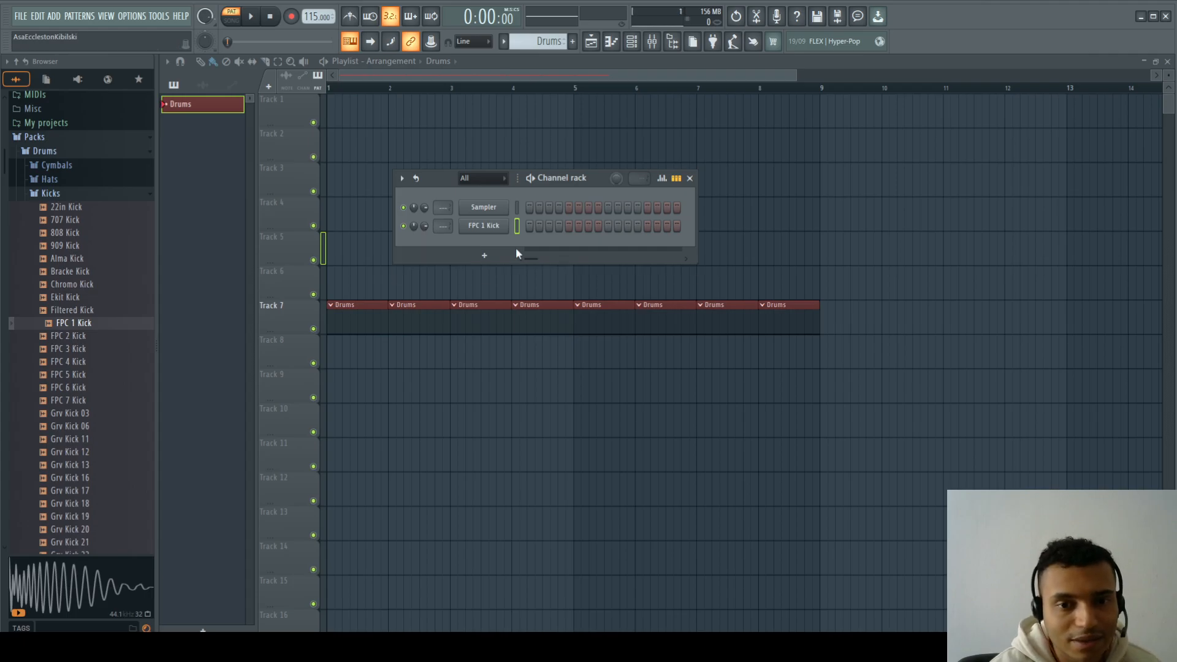
right_click(495, 228)
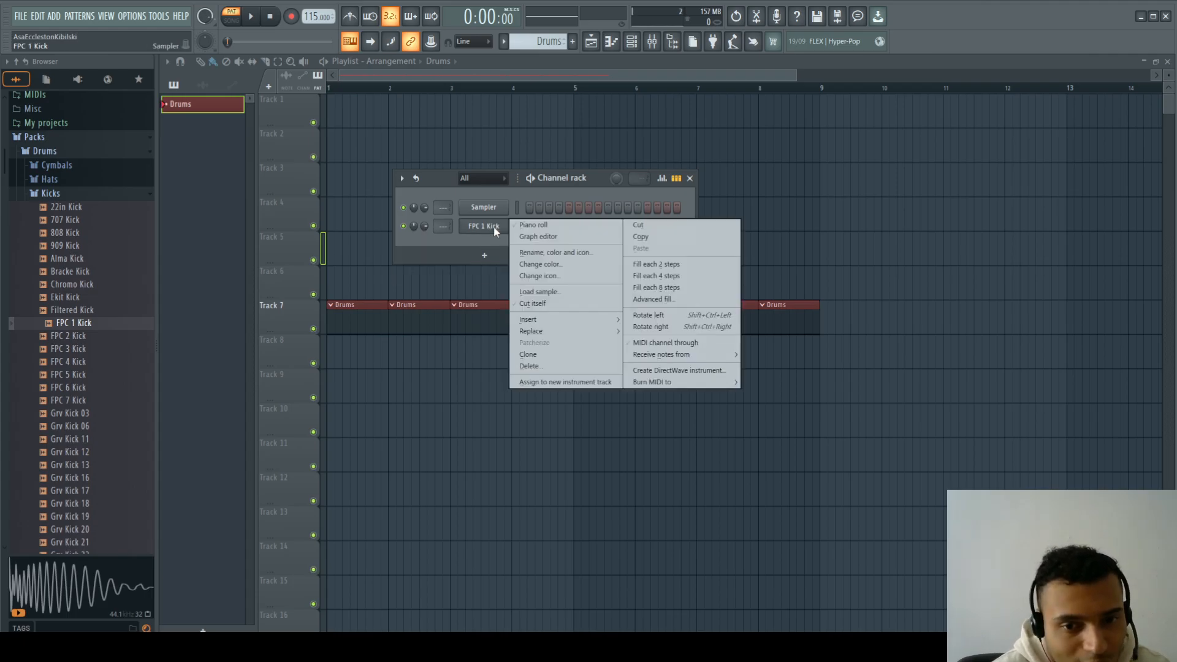
click(547, 368)
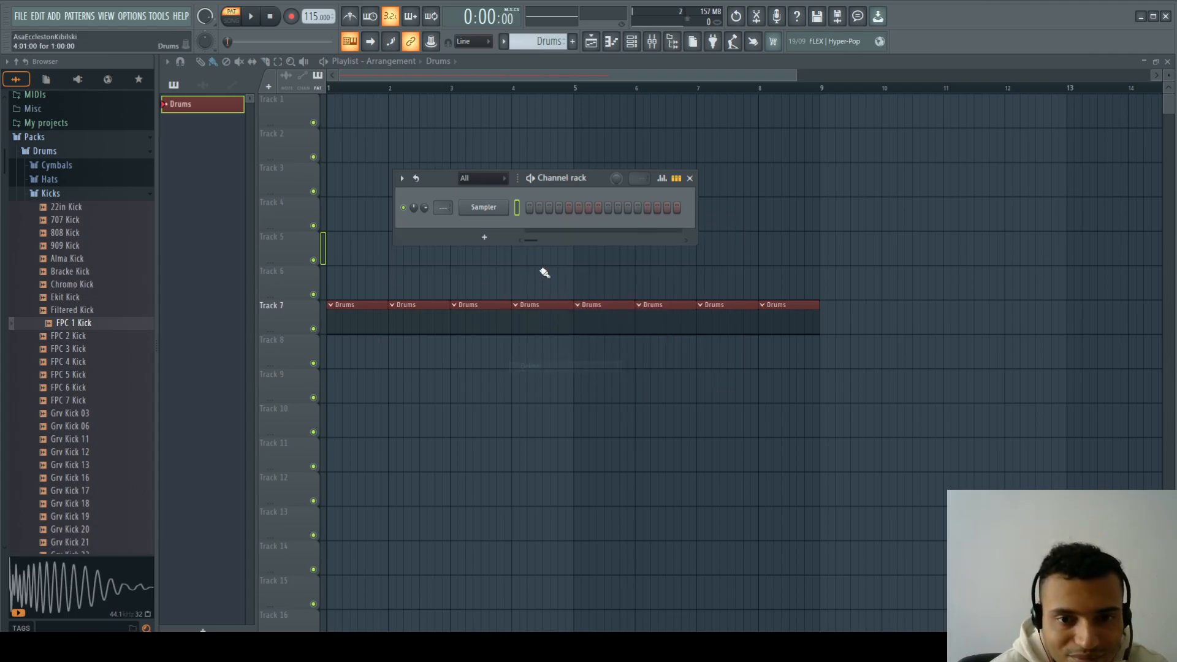
- Add the FPC 1 Kick sample below the Sampler channel as a new channel
drag(71, 327, 485, 242)
right_click(87, 327)
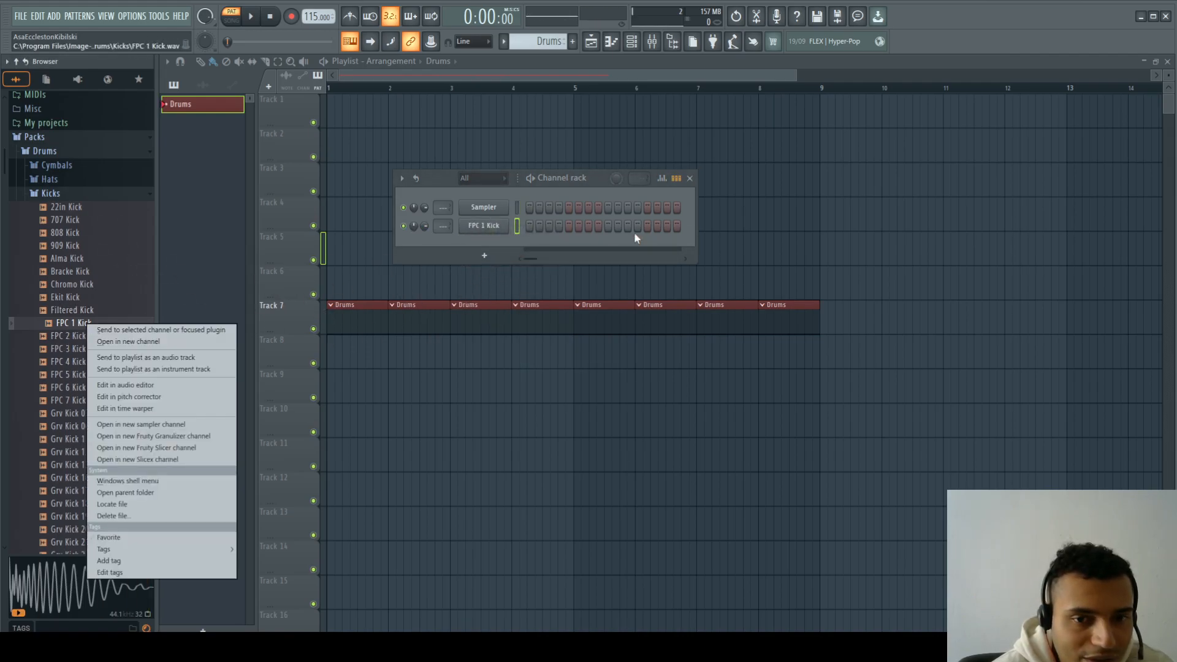
click(520, 238)
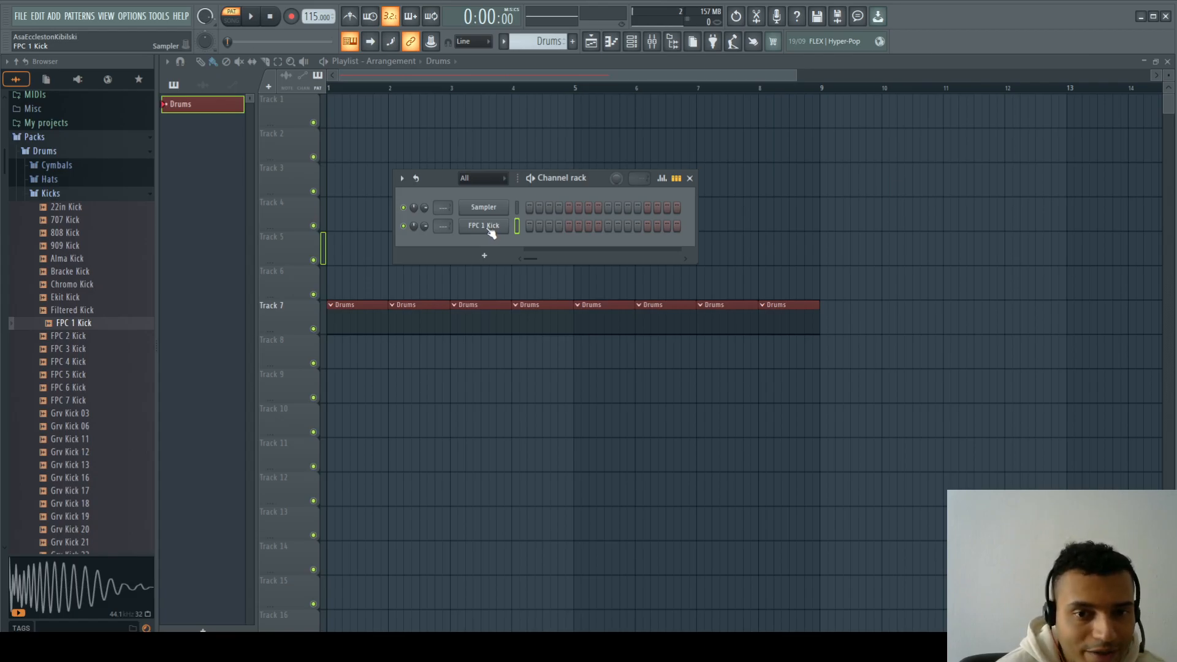
- Rename the FPC 1 Kick channel to Kick
key(F2)
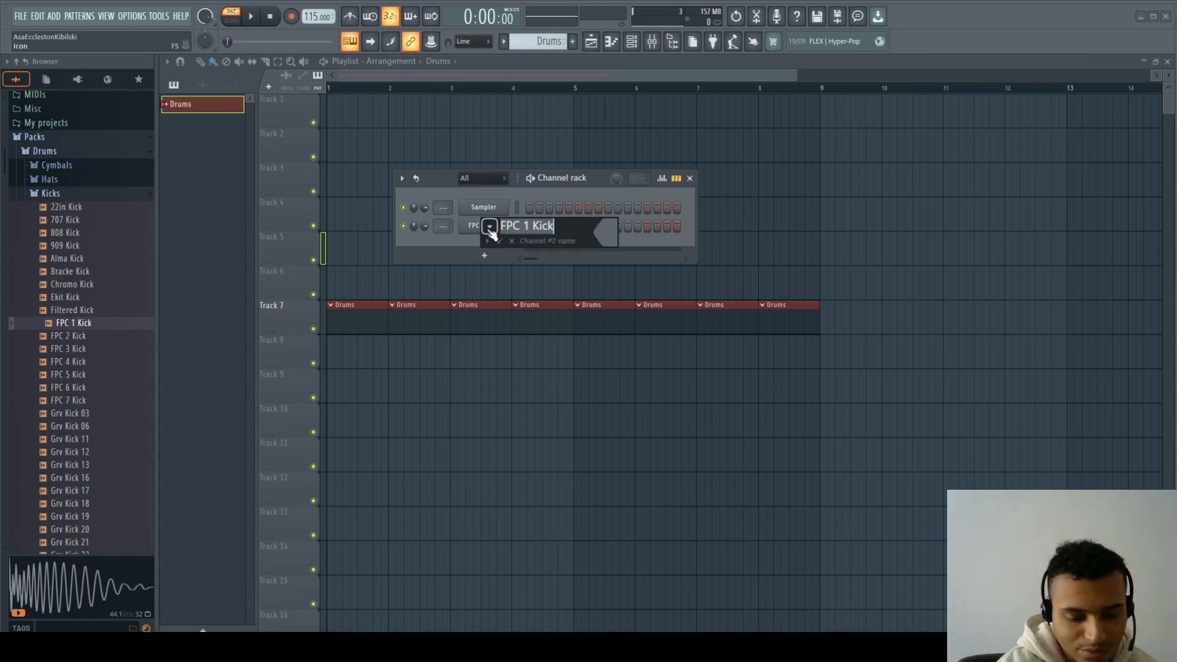
key(Caps_Lock)
text(Kick)
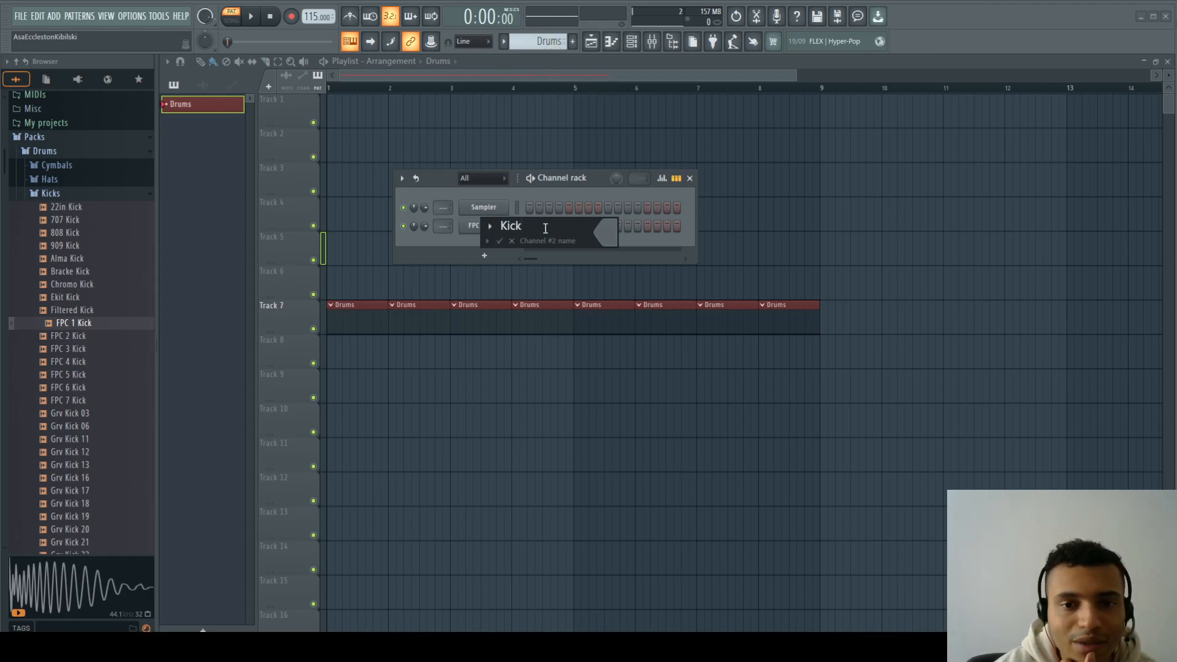
key(Return)
- Clone the Kick channel and delete the clone
right_click(484, 226)
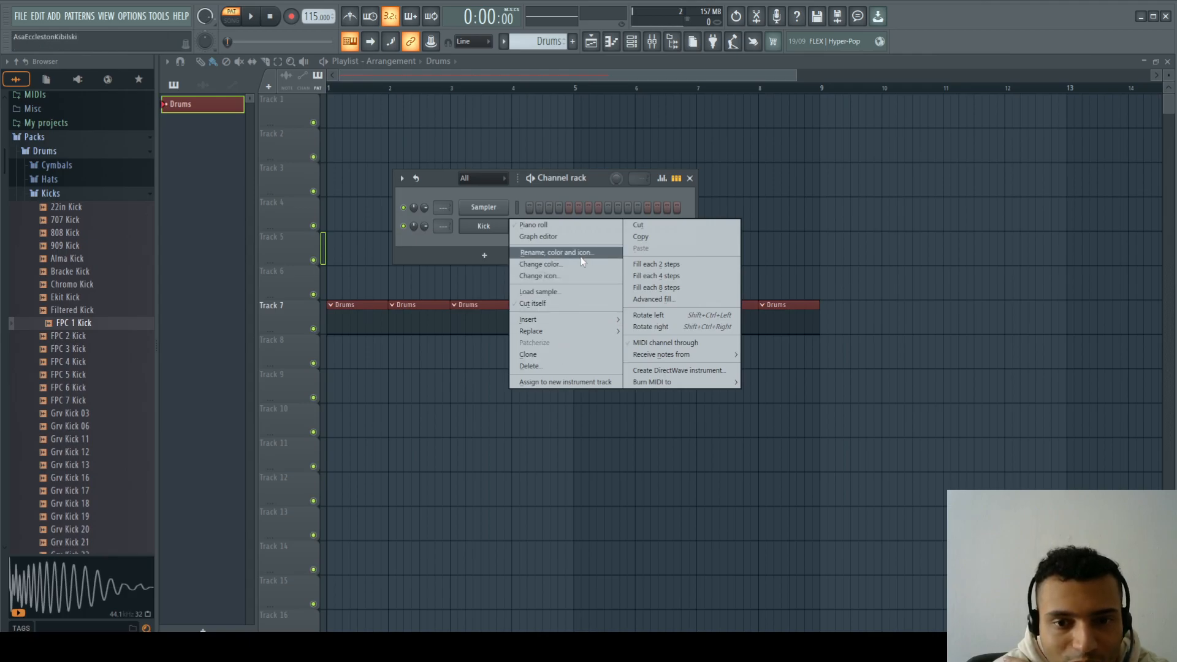
click(553, 356)
right_click(493, 251)
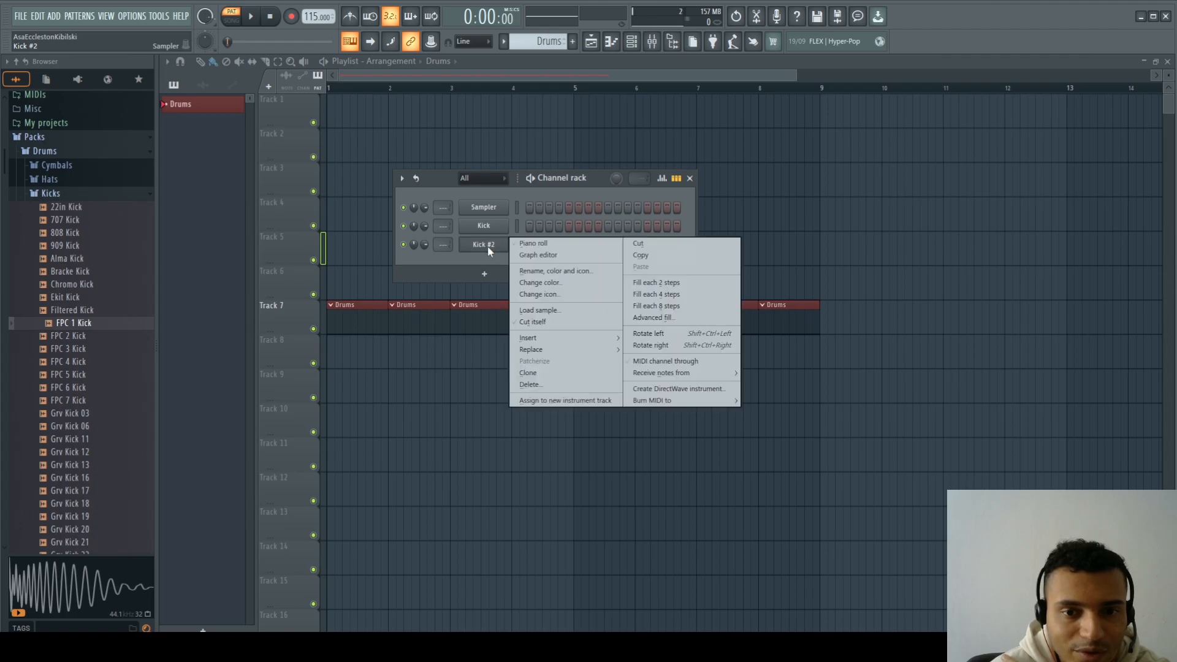
click(539, 388)
right_click(491, 225)
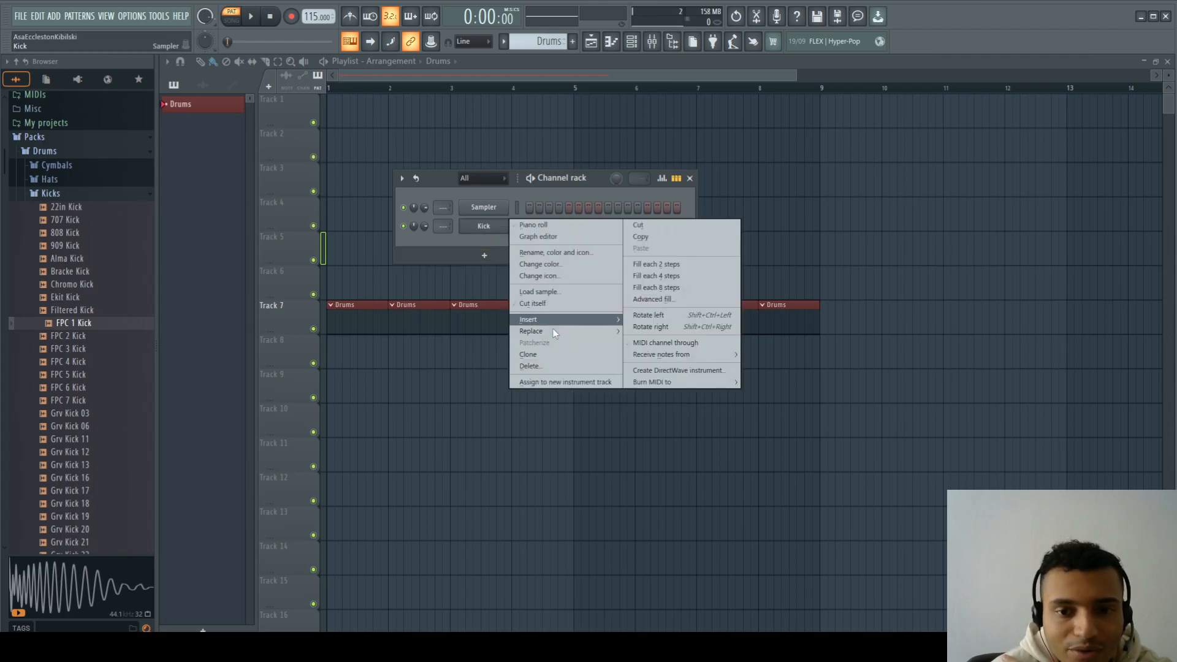
mouse_move(554, 335)
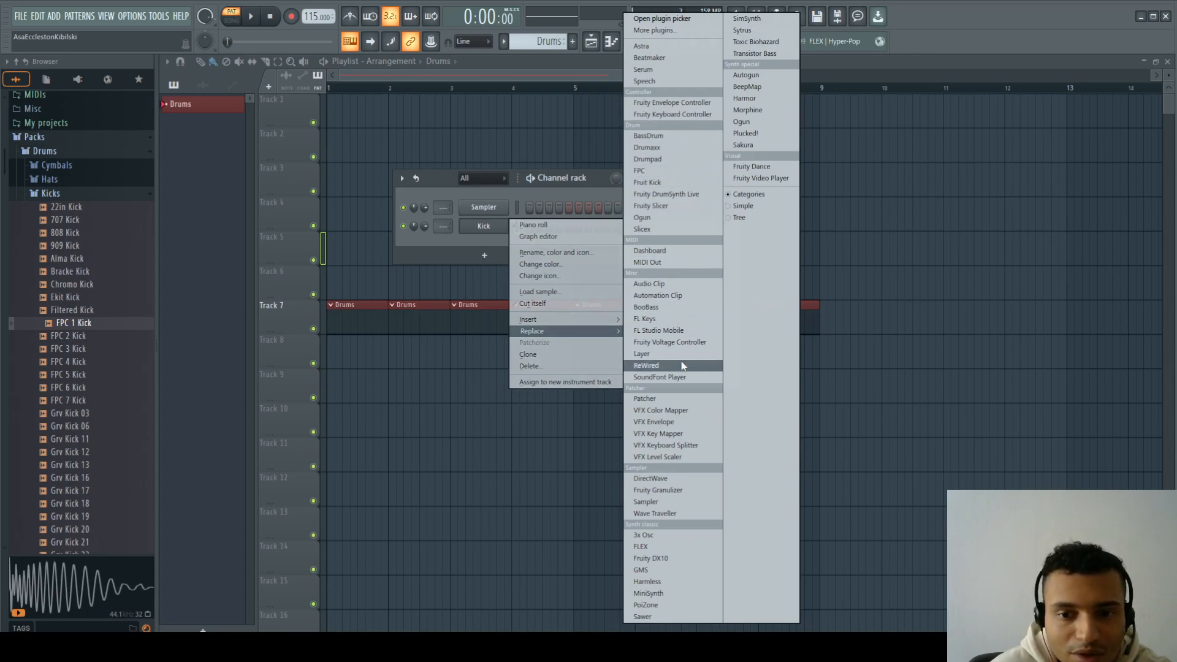
click(469, 242)
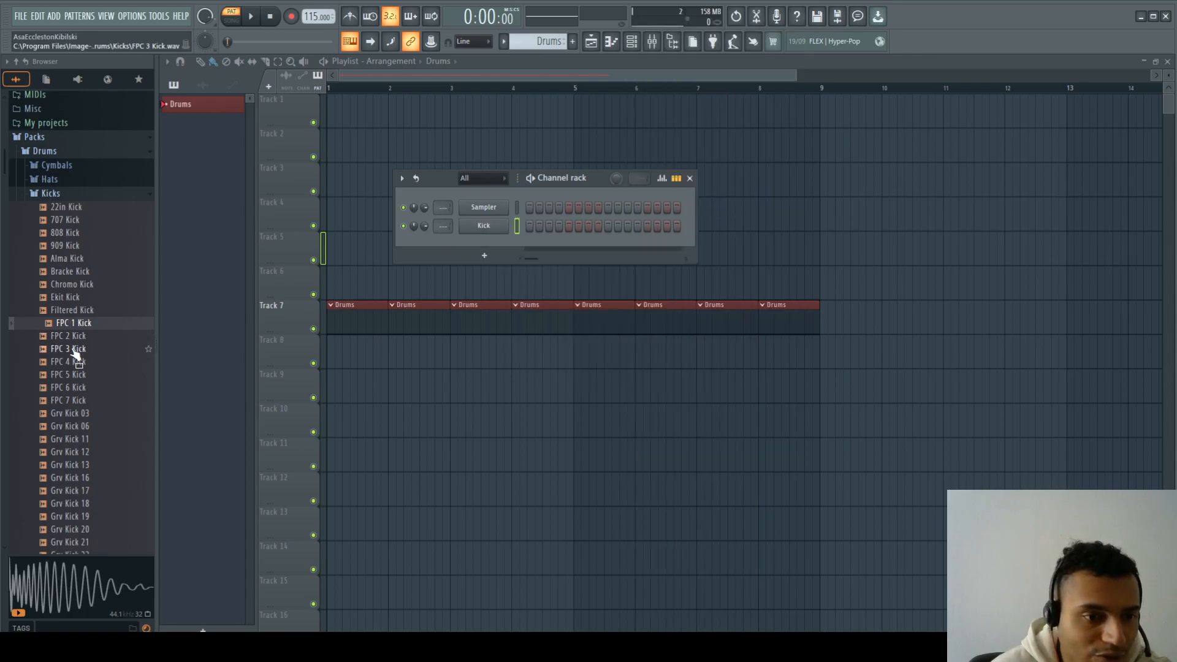
- Preview FPC 3 to FPC 5 Kick, replace the Kick channel's sample with FPC 5 Kick and open its sampler settings
click(75, 349)
click(75, 361)
click(74, 375)
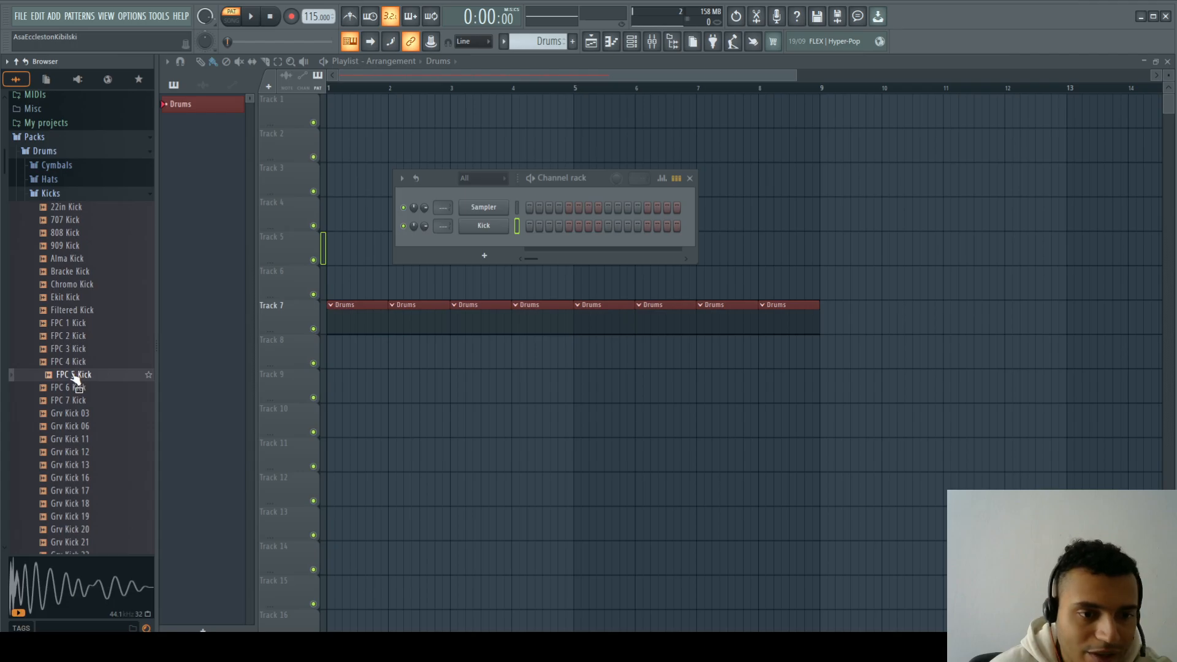
drag(74, 379, 482, 228)
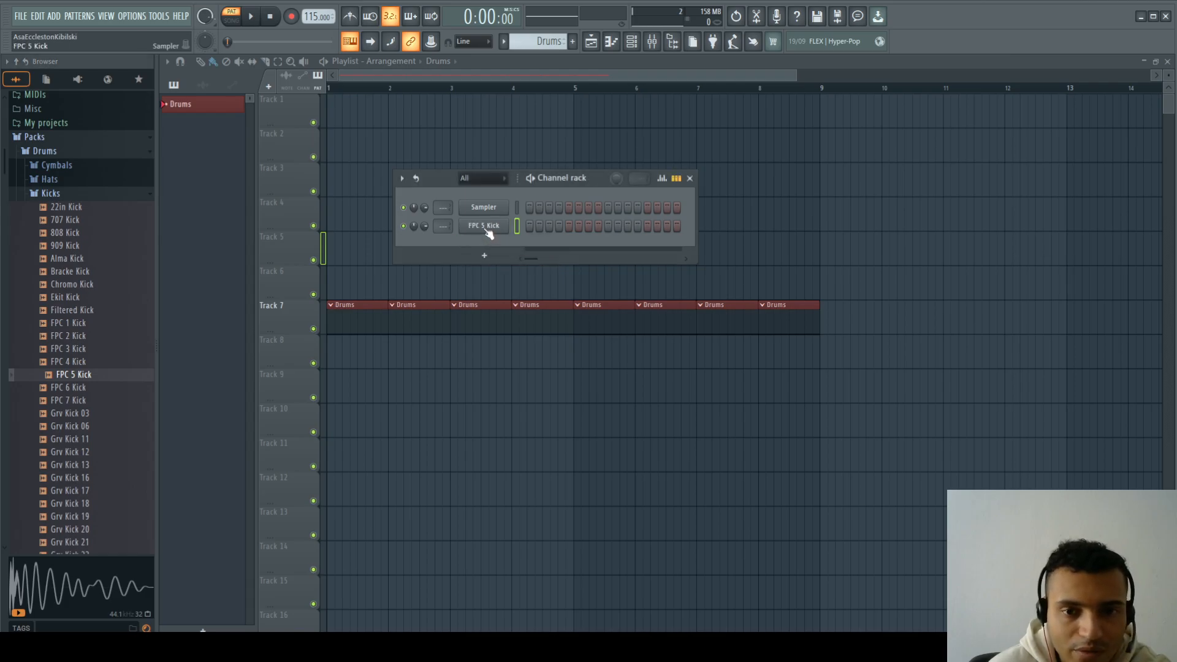
click(486, 229)
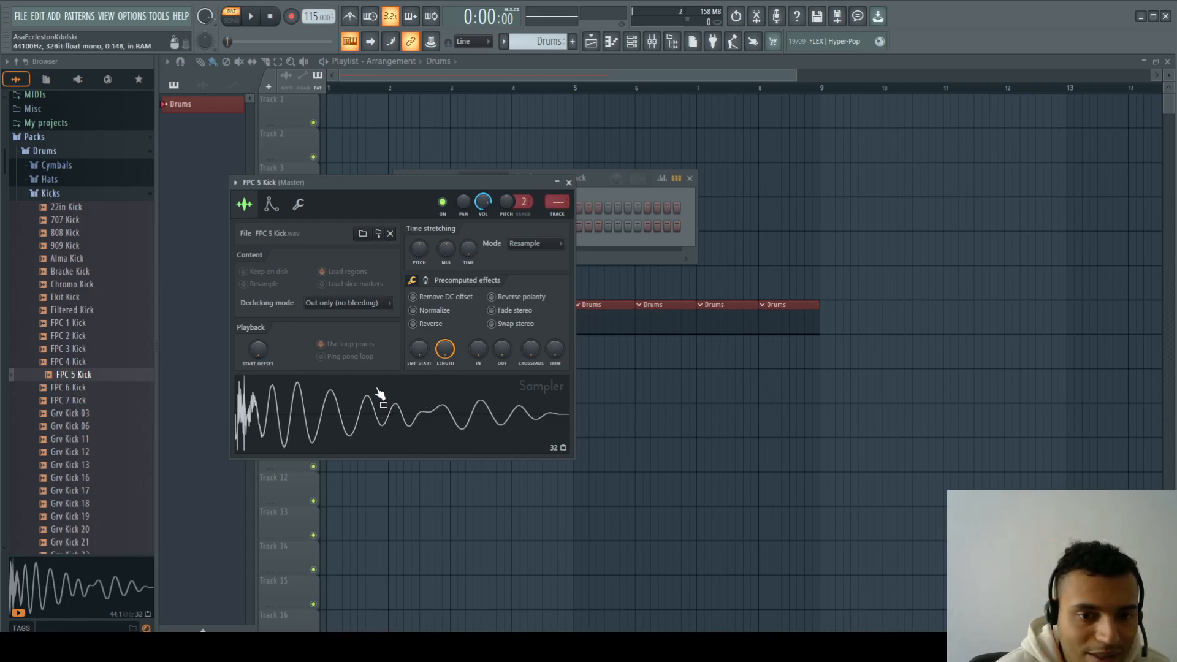
- Reopen the FPC 5 Kick channel's sampler settings and audition the kick at different pitches
click(569, 182)
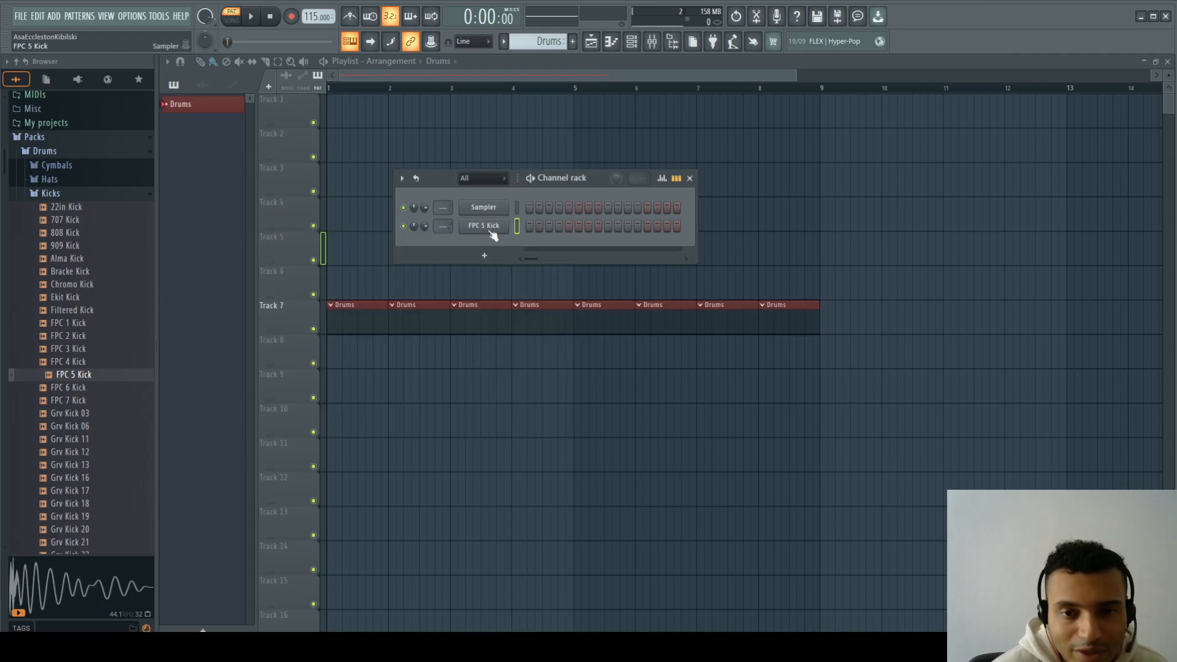
click(491, 228)
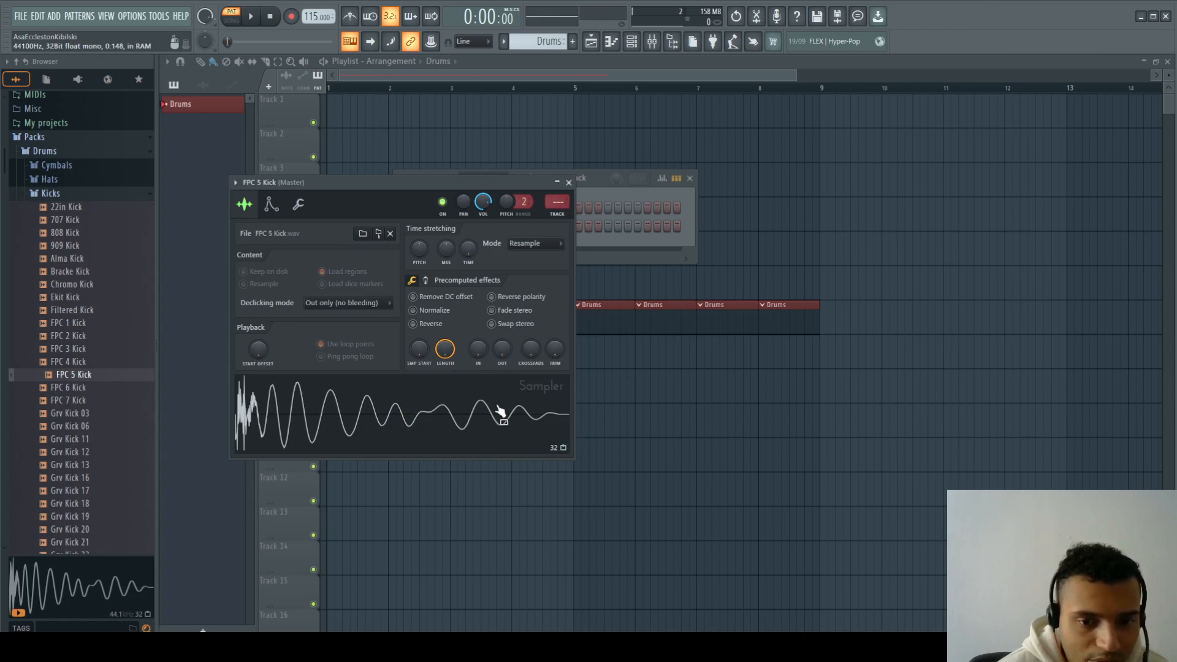
click(515, 422)
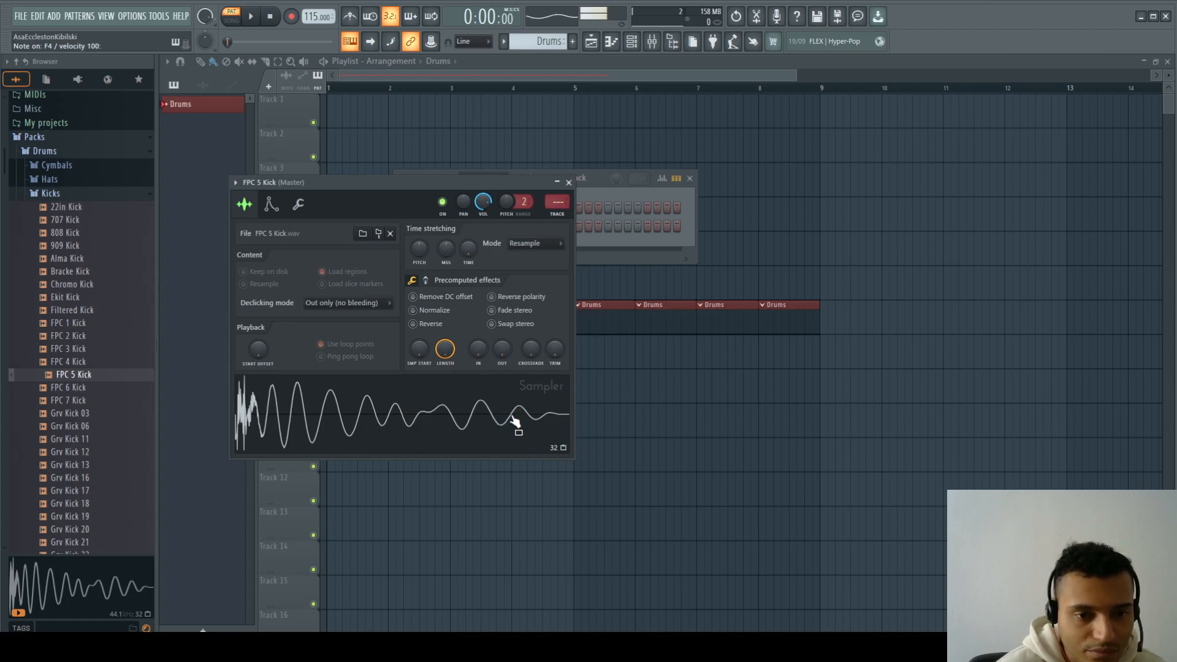
key(w)
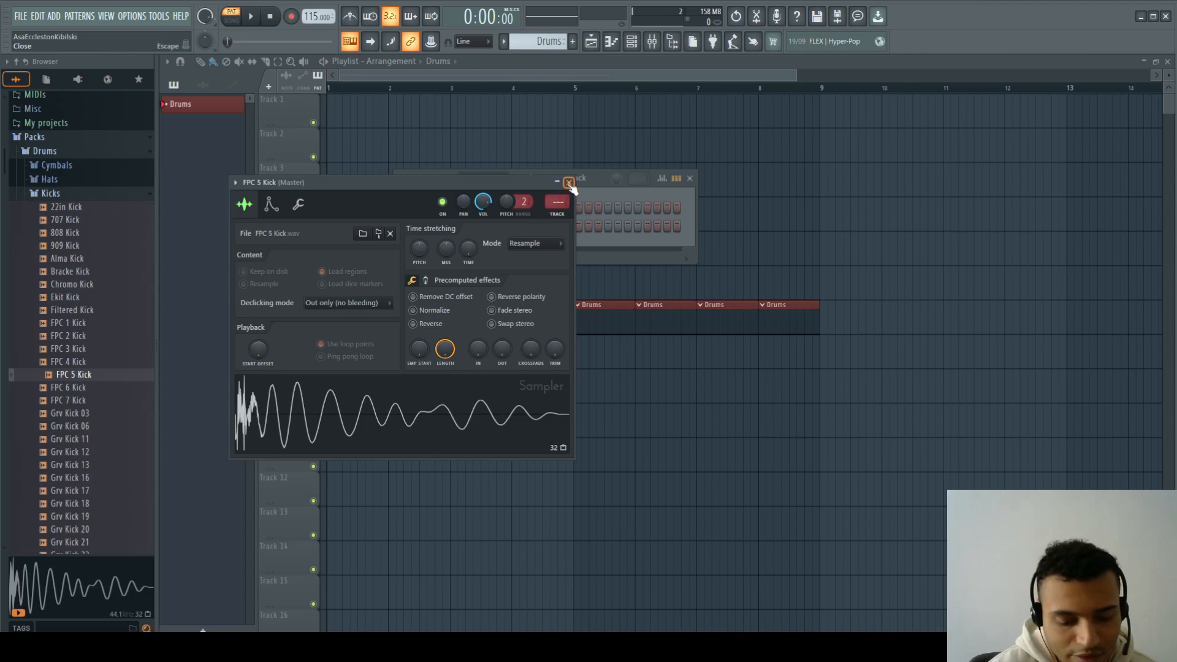
key(m)
key(m)
key(m)
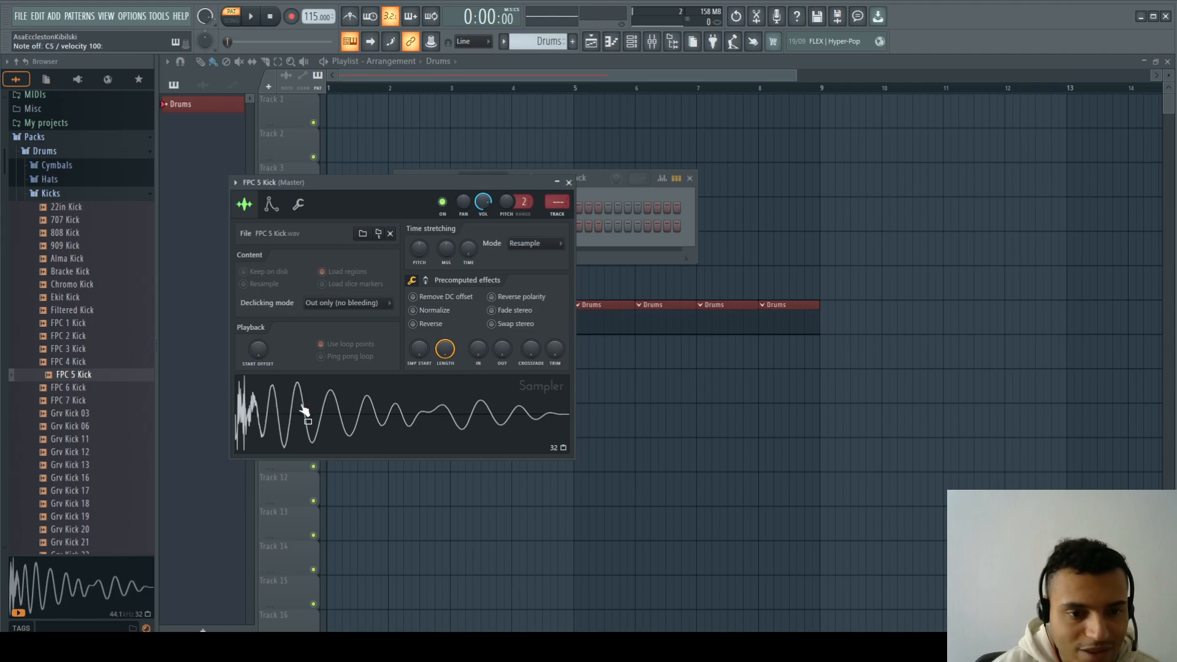
- Close the sampler settings, view the FPC 5 Kick channel's piano roll and return to the Playlist
click(570, 182)
right_click(484, 225)
click(528, 227)
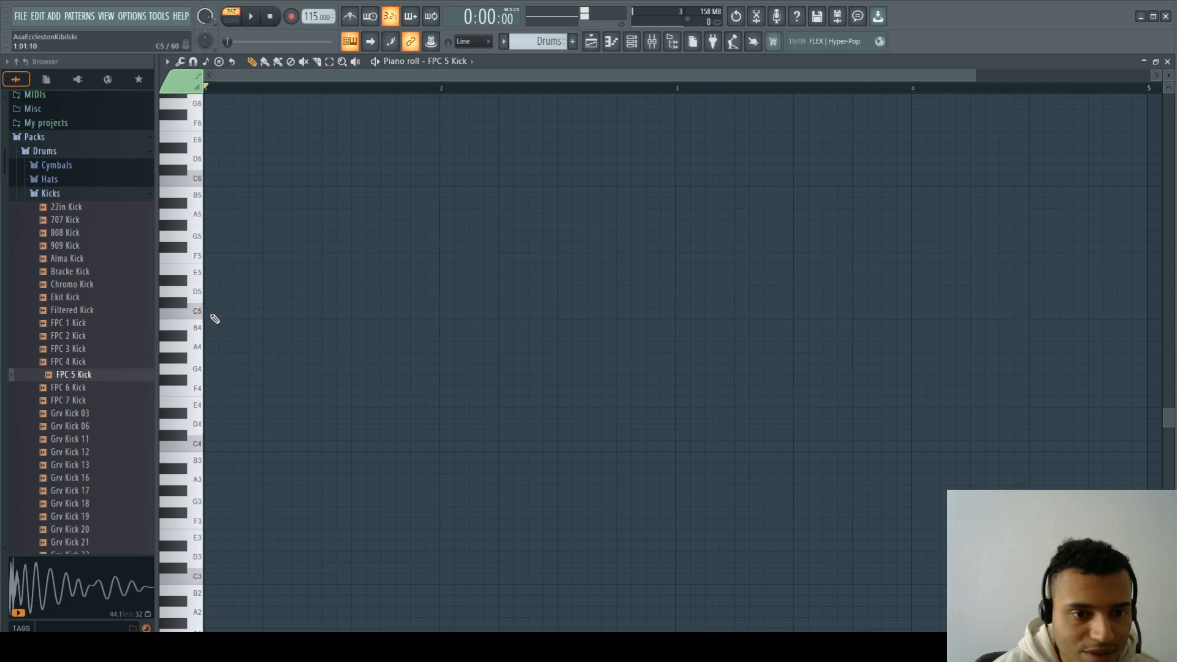
click(1167, 62)
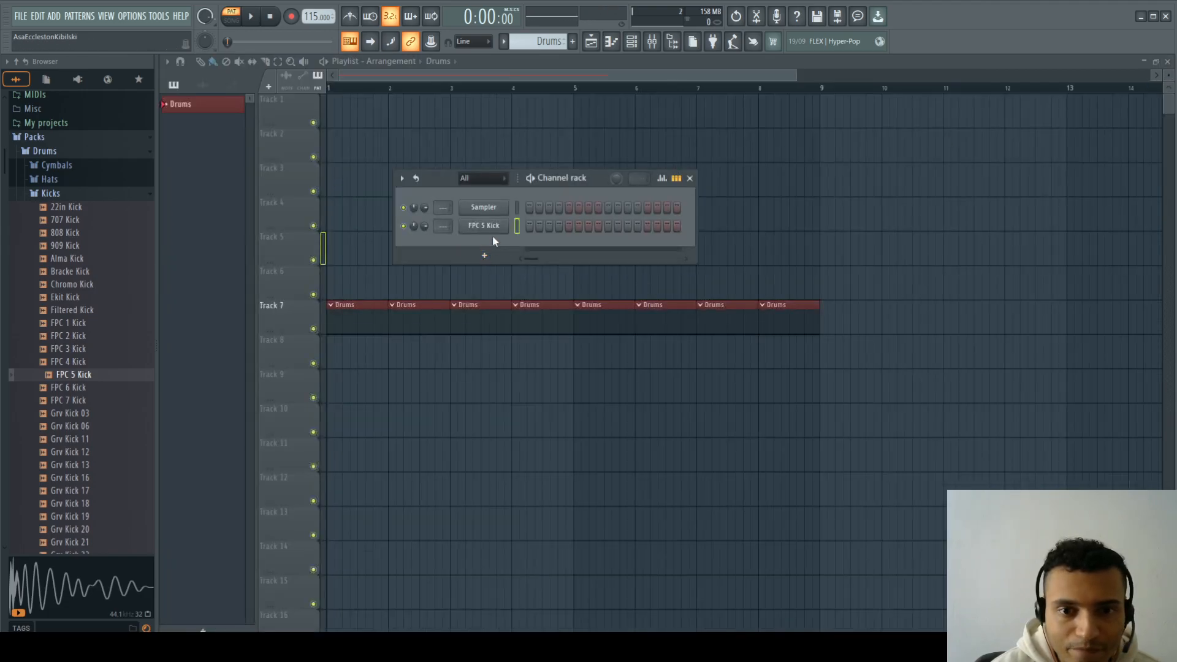
- Audition the FPC 5 Kick channel several times at C5
key(z)
key(z)
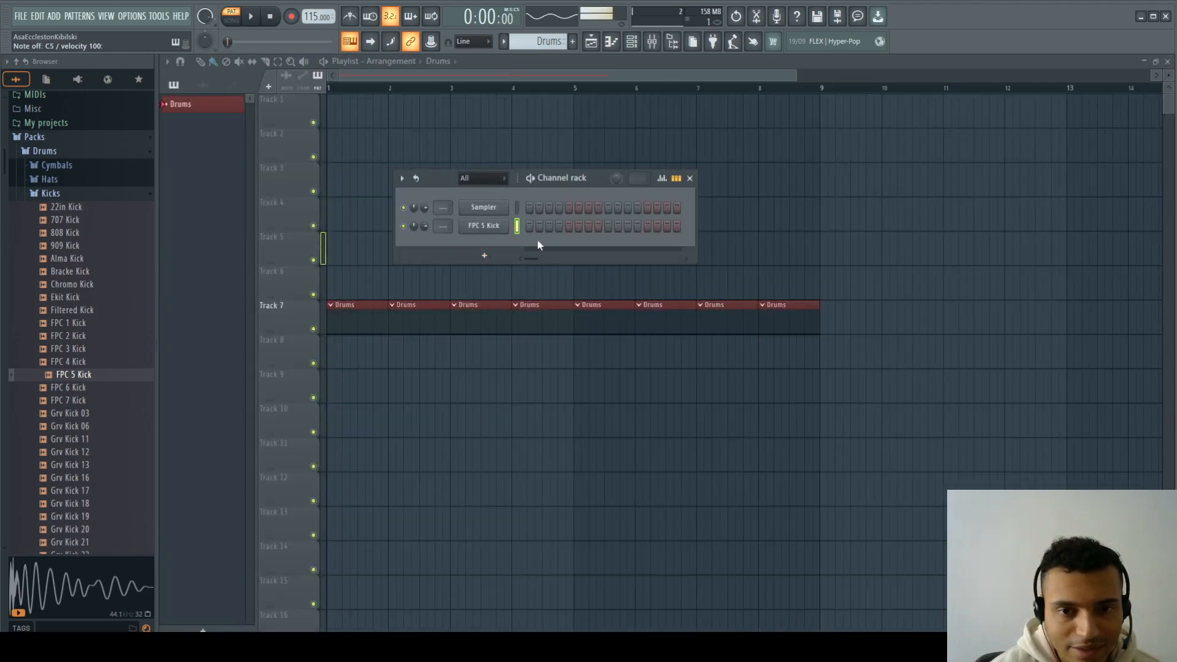
key(z)
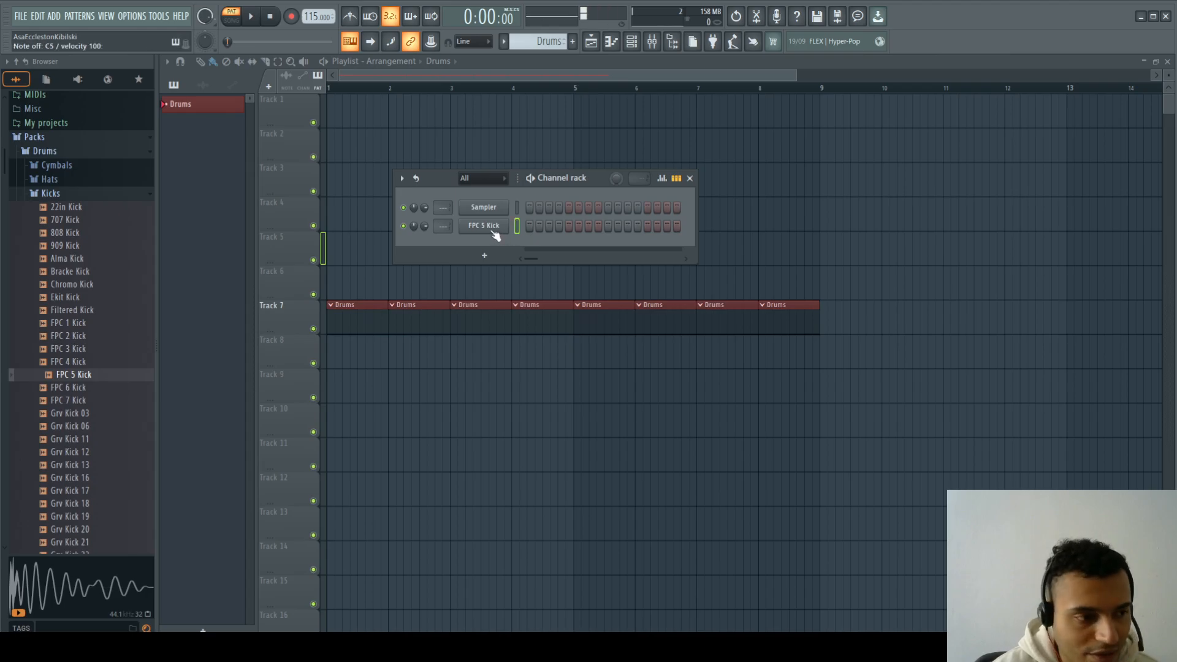
key(z)
key(z)
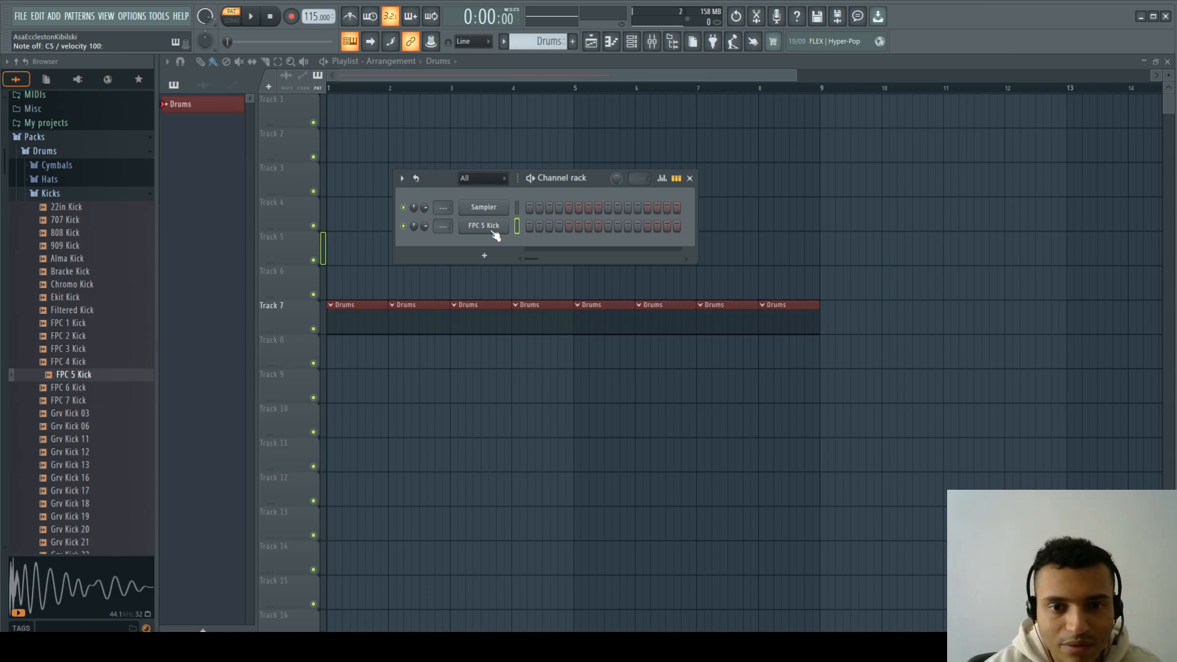
- Rename the FPC 5 Kick channel to Kick 1
shift+click(491, 226)
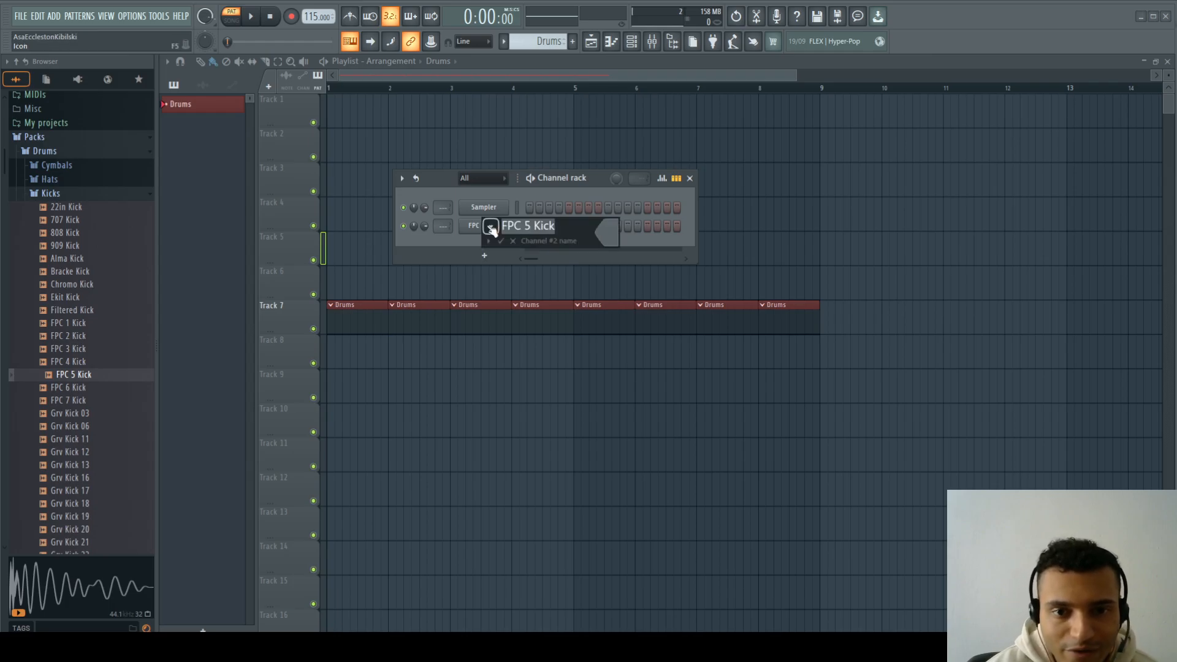
text(Kick)
key(Return)
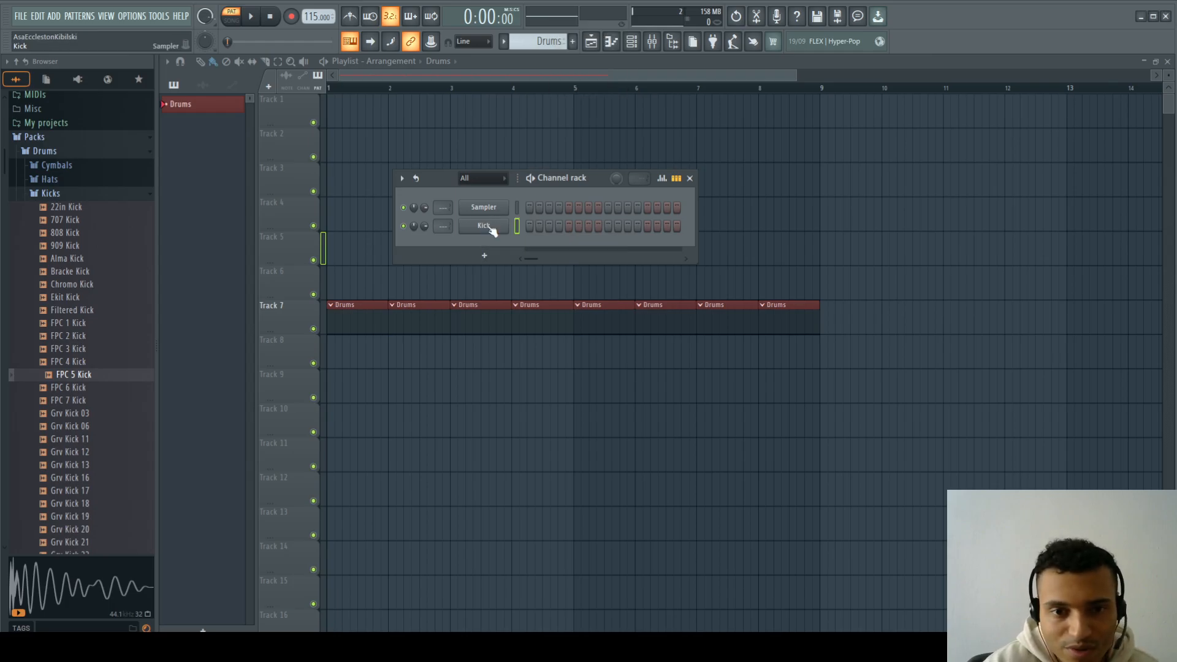
shift+click(490, 226)
key(End)
text(1)
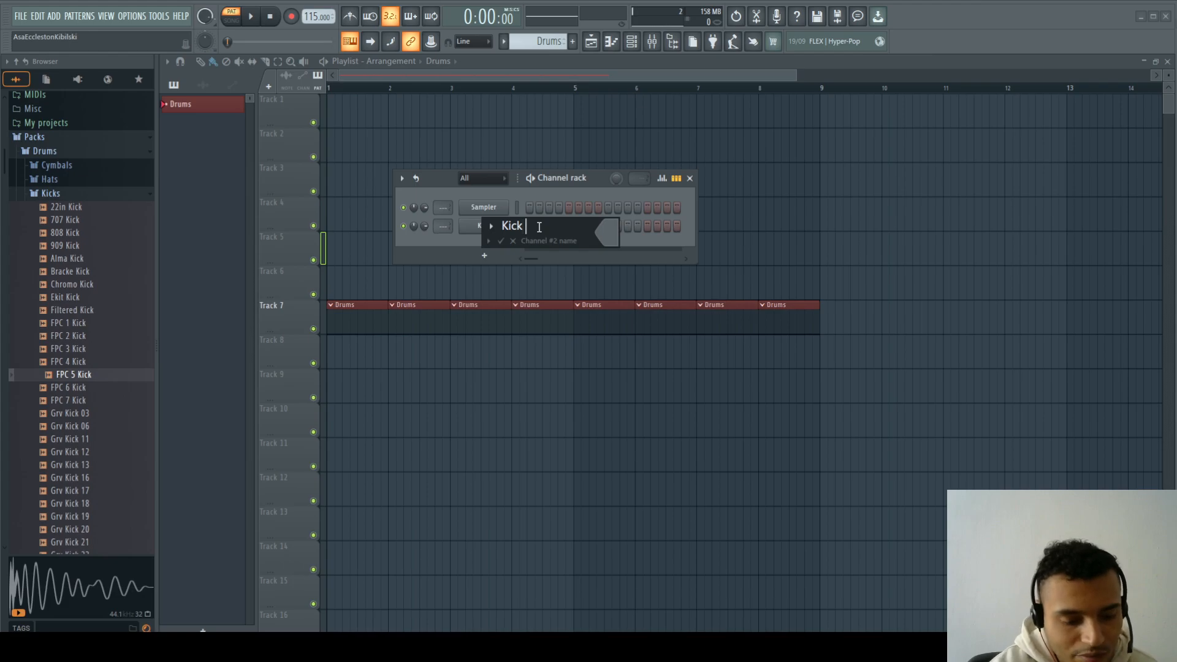
key(Return)
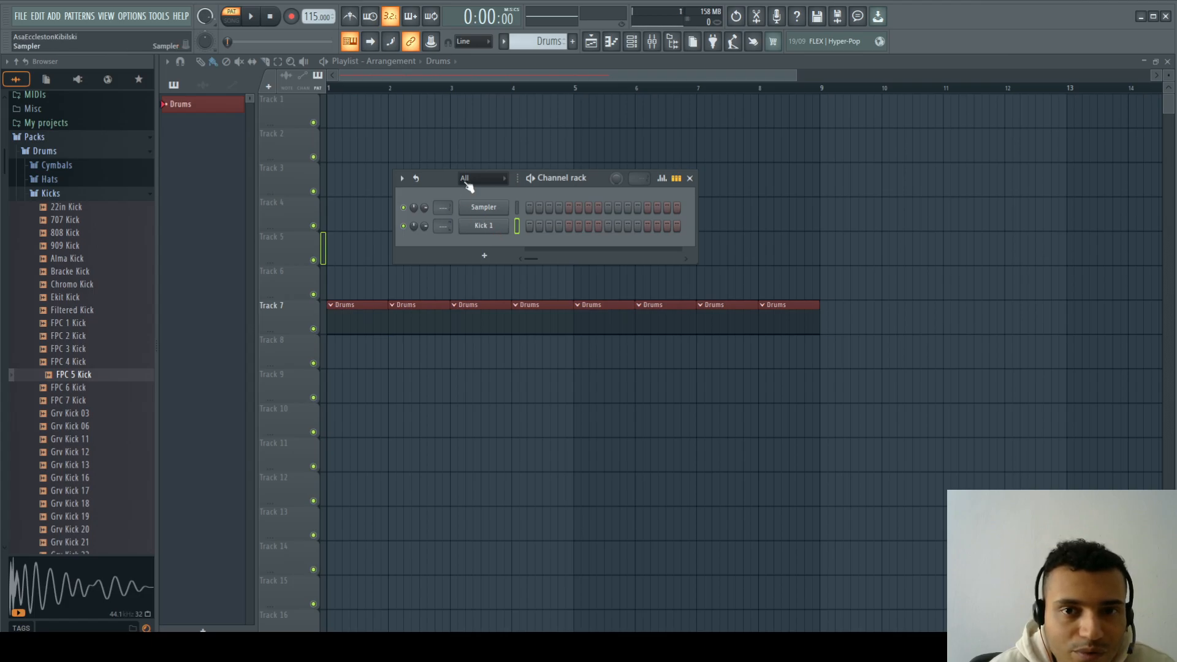
- Select the Drums pattern, look through its pattern options and bring the Channel rack back up
click(200, 108)
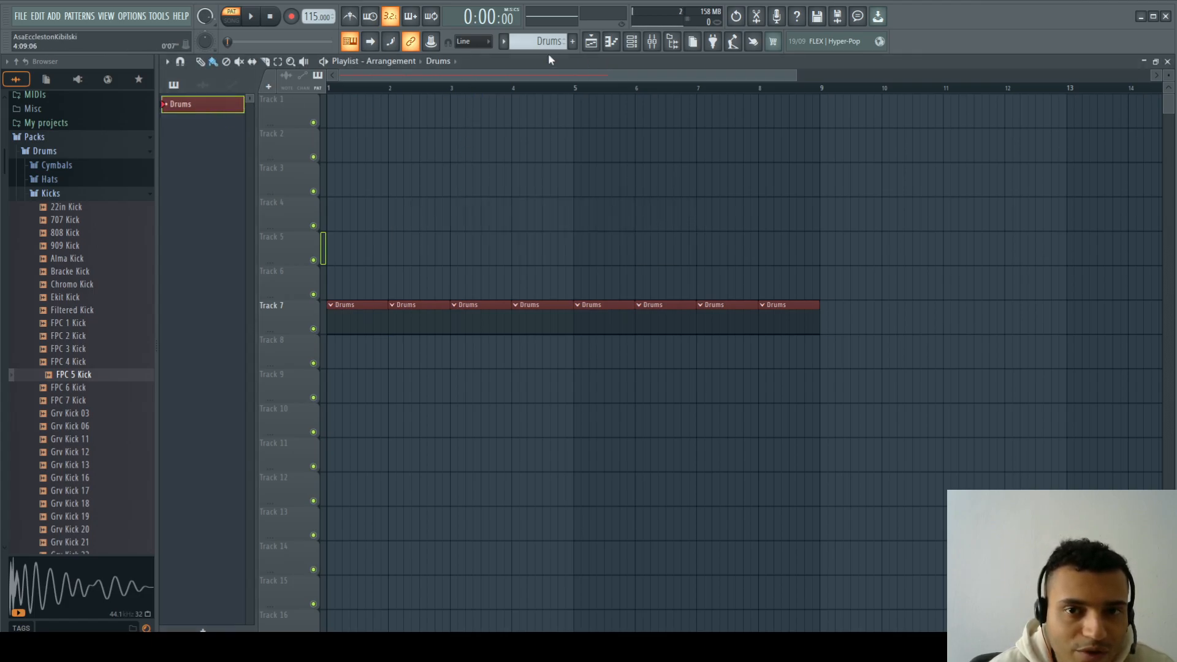
click(508, 48)
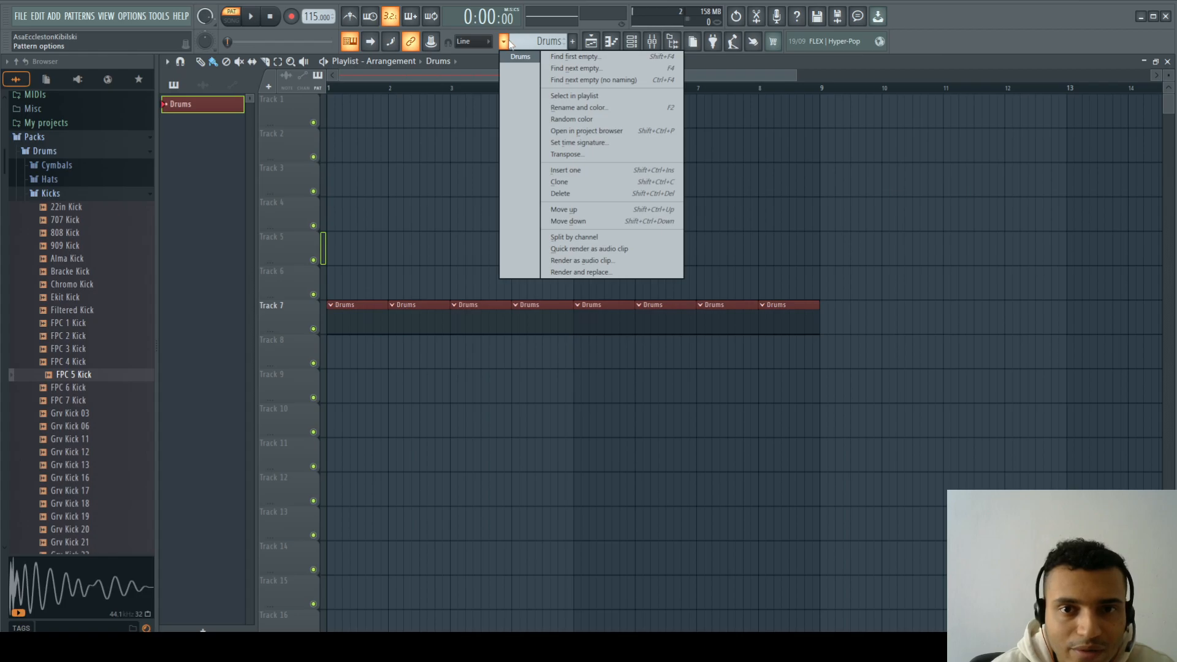
click(509, 42)
click(504, 42)
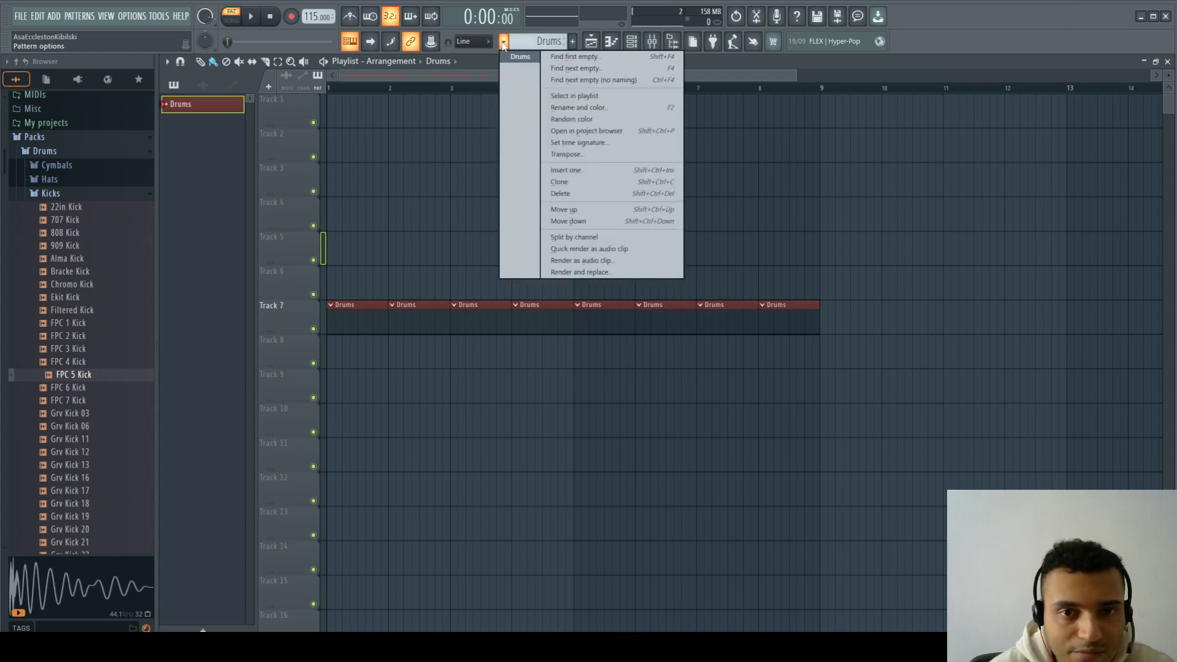
click(504, 43)
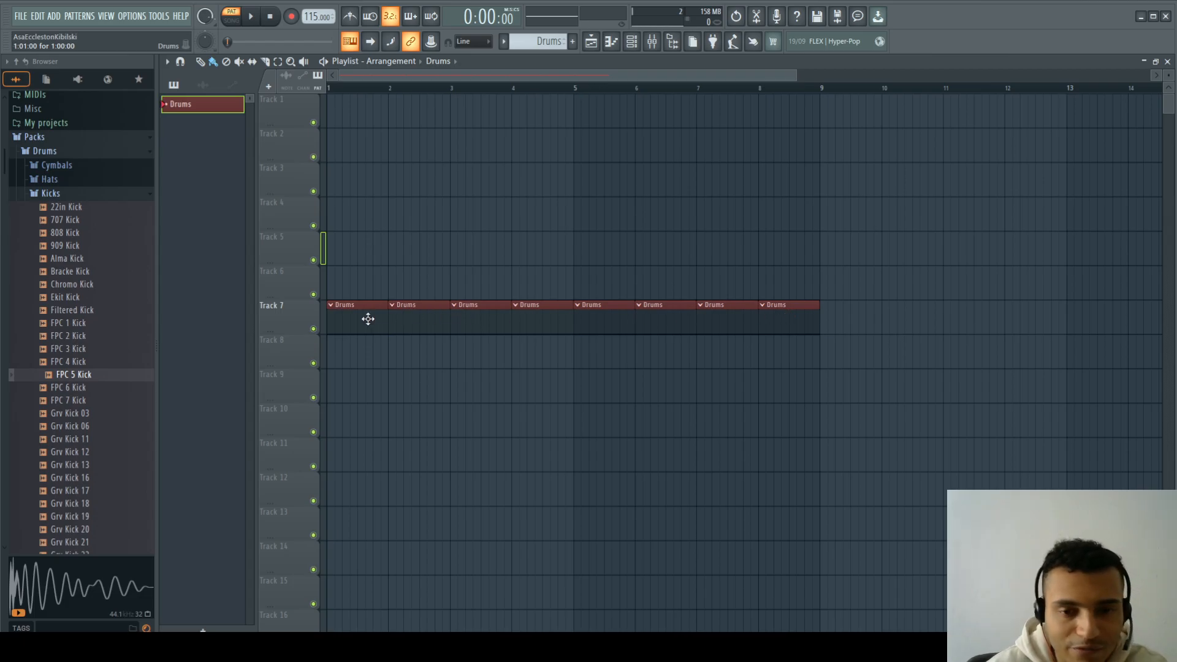
click(631, 41)
click(632, 42)
click(631, 41)
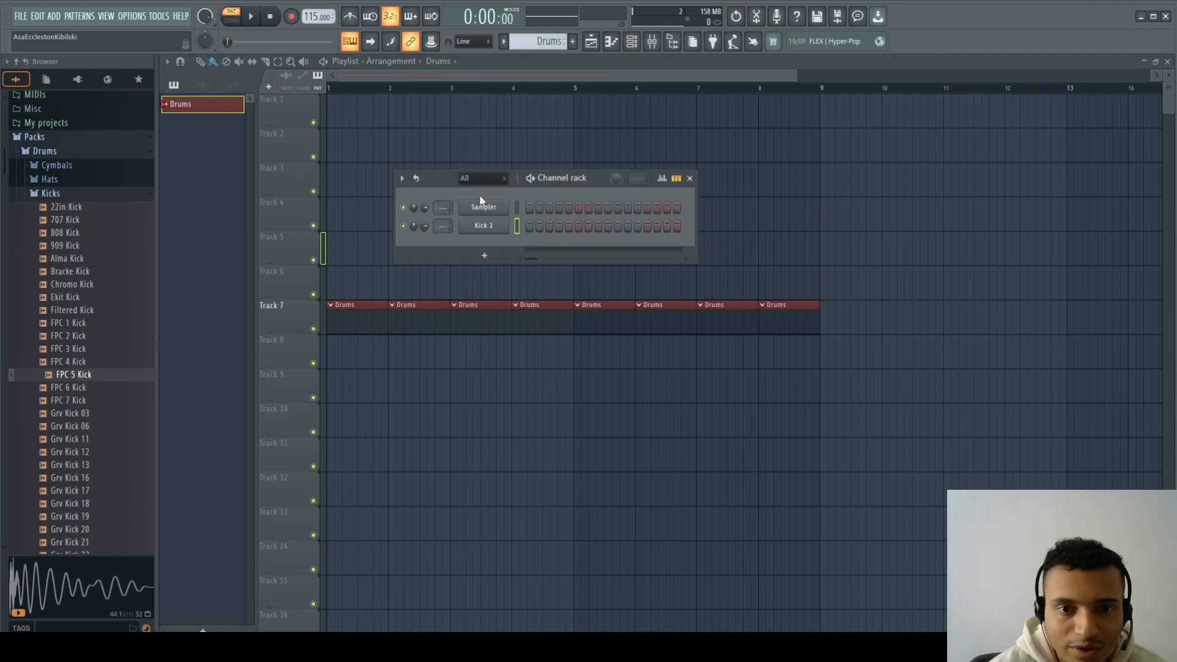
- Try filling the first eight steps of the Kick 1 channel, and clear them again
right_click(484, 228)
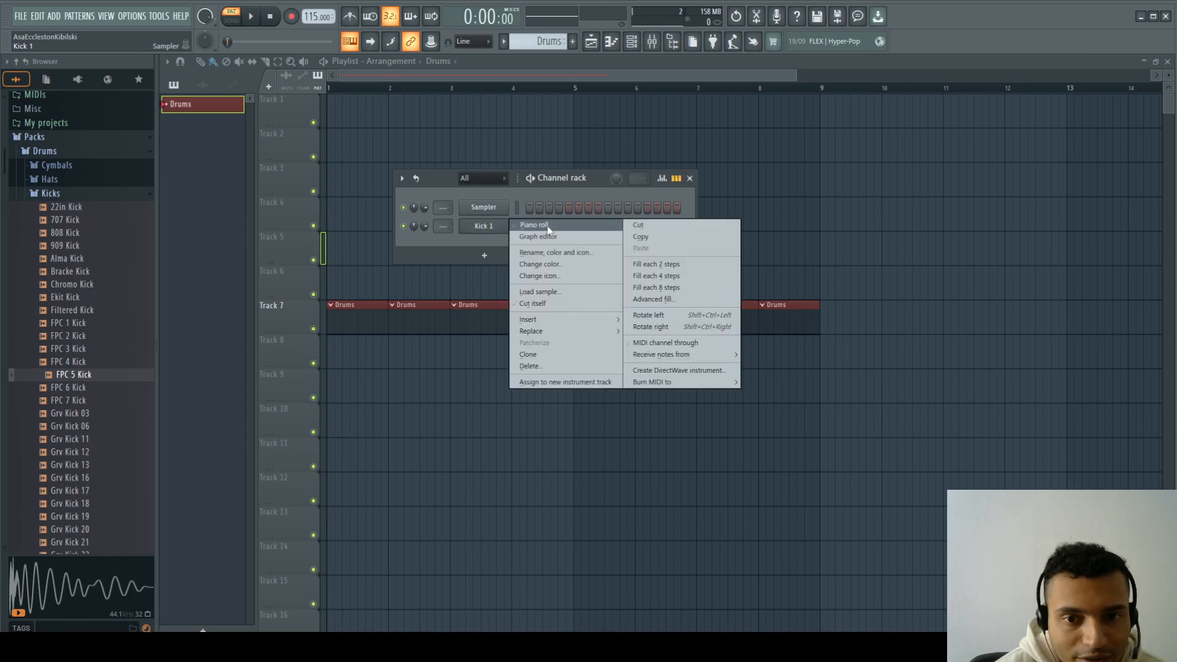
click(587, 198)
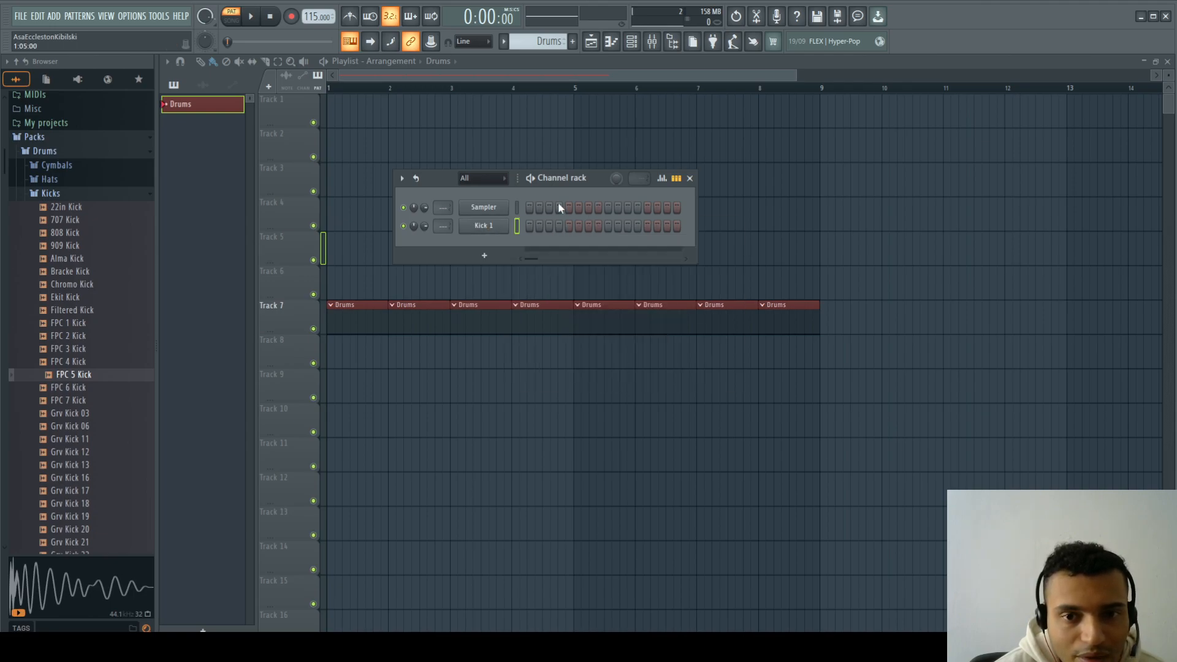
click(528, 225)
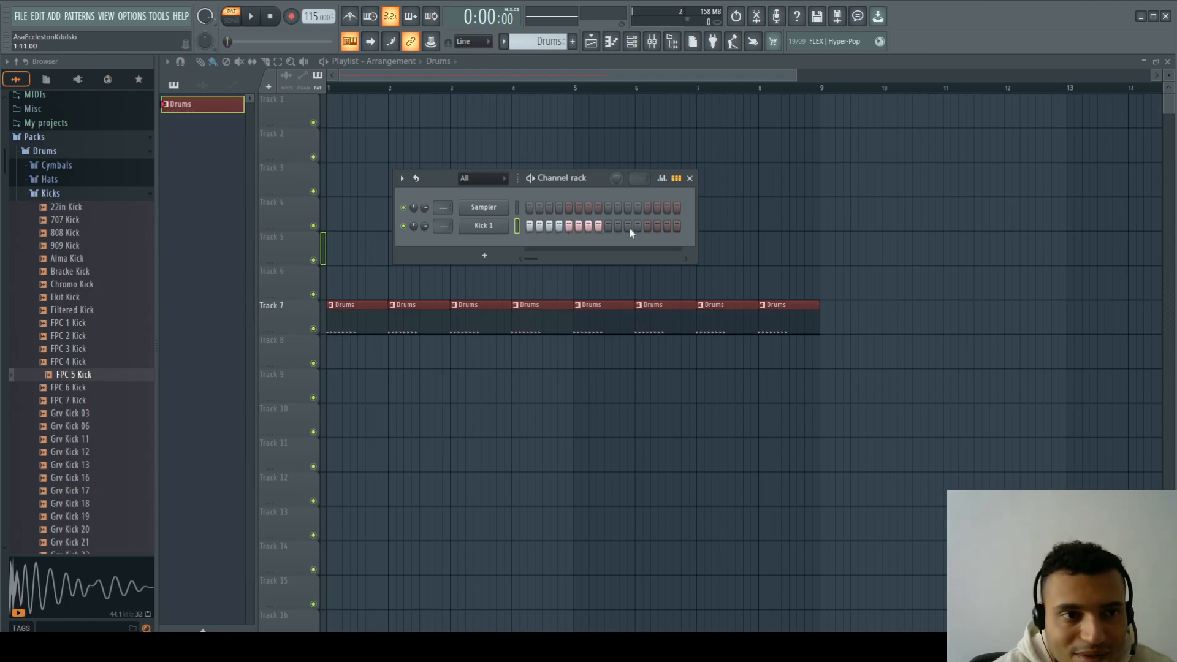
drag(588, 226, 530, 232)
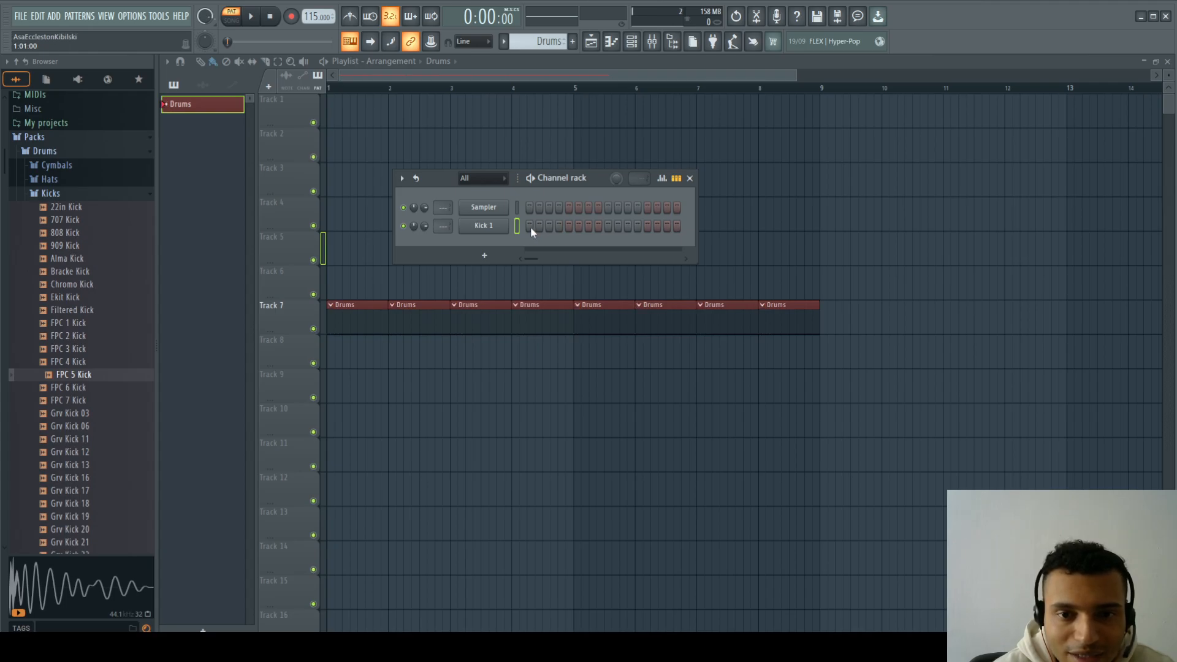
- Try a kick on every other step and on all 16 steps of Kick 1, and clear the steps again
click(530, 226)
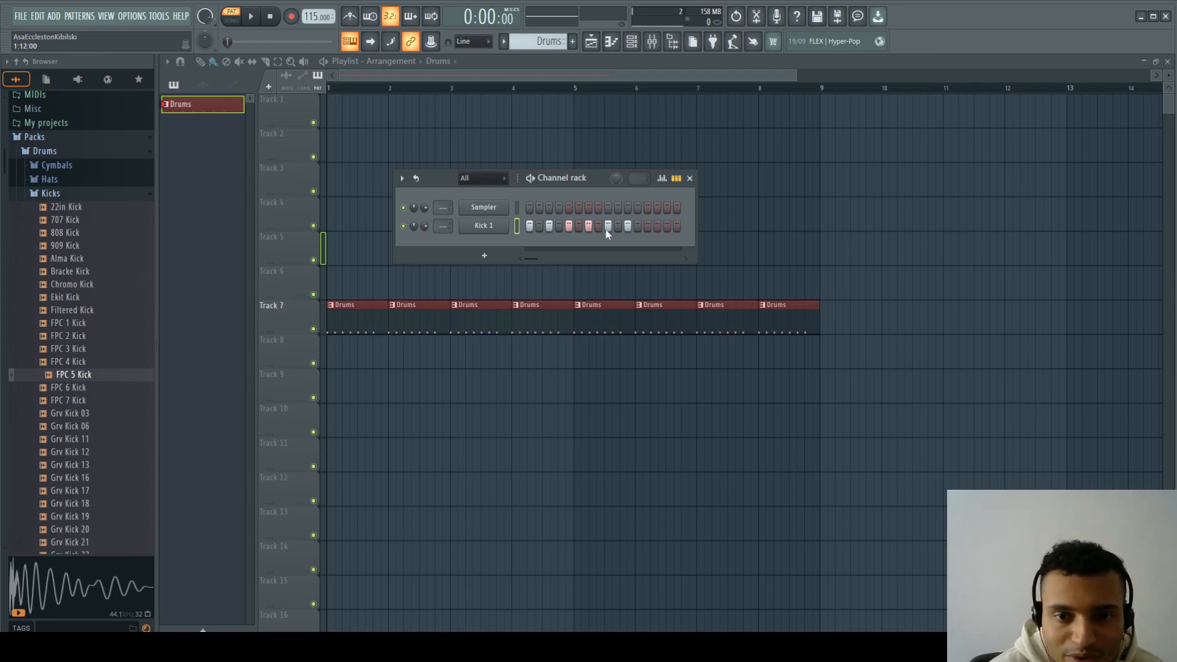
drag(531, 223, 672, 231)
click(676, 226)
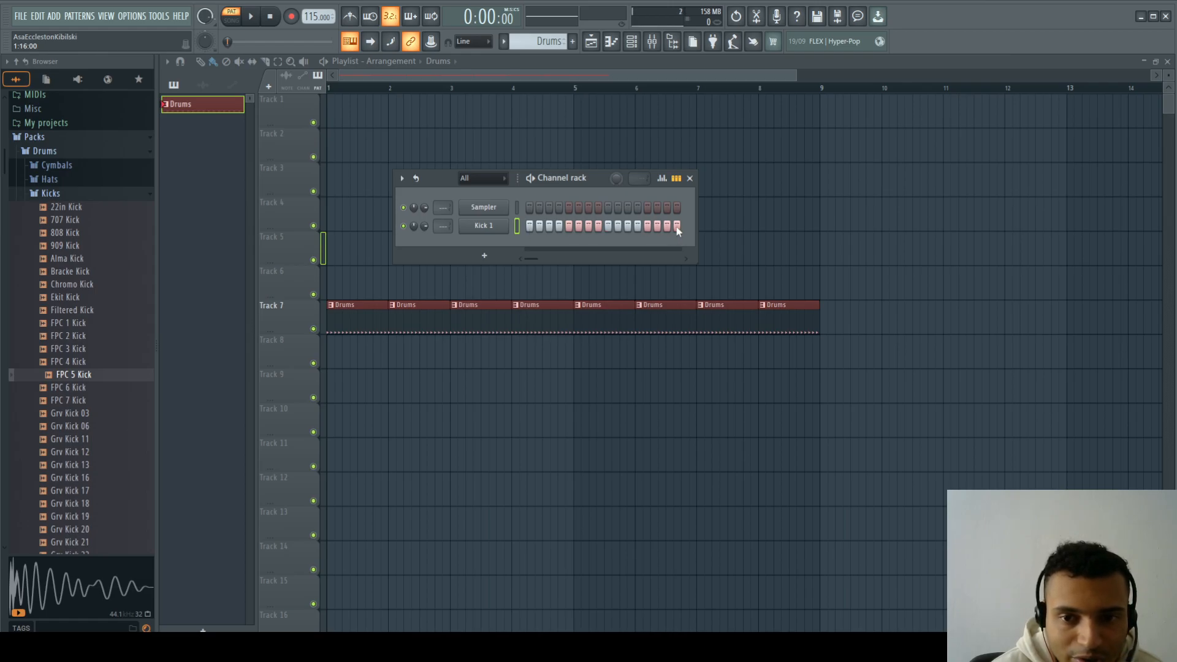
drag(639, 233, 530, 226)
click(549, 227)
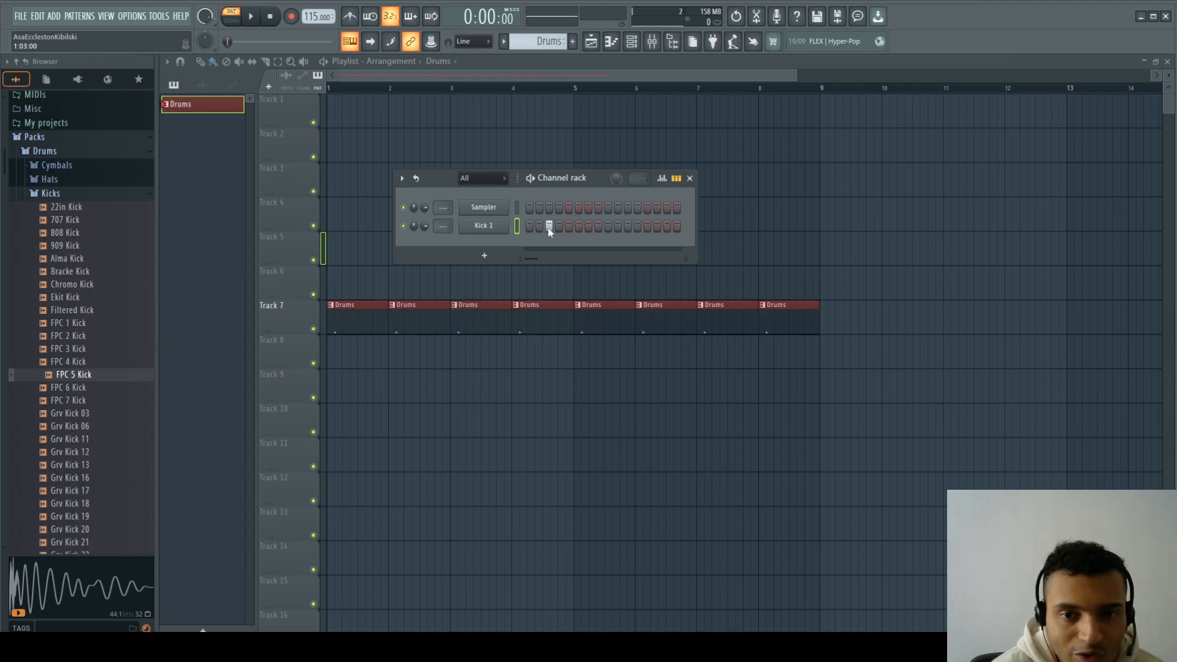
click(549, 226)
- Fill all 16 steps of the Kick 1 channel and play the Drums pattern
drag(528, 226, 678, 226)
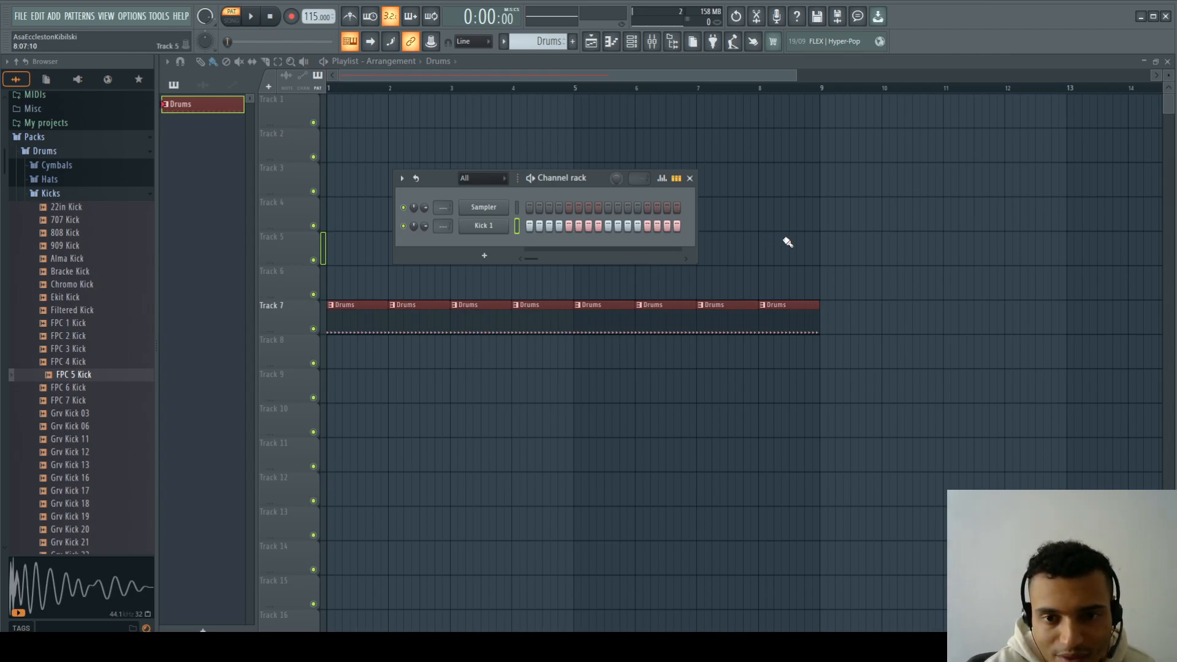
key(space)
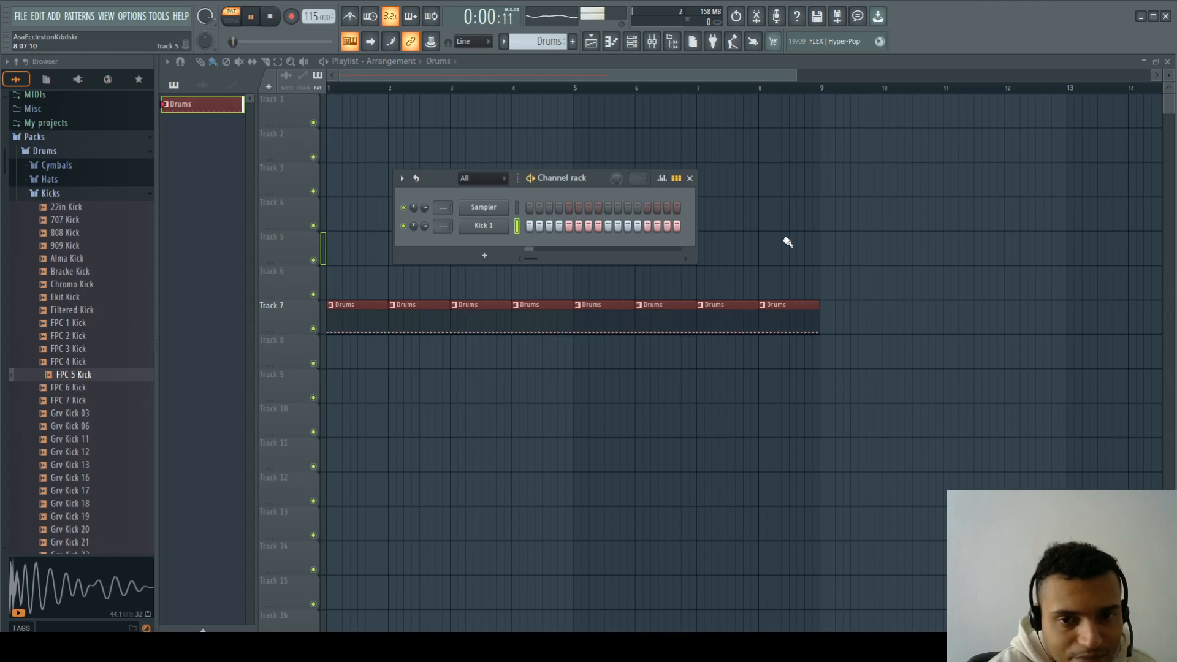
key(space)
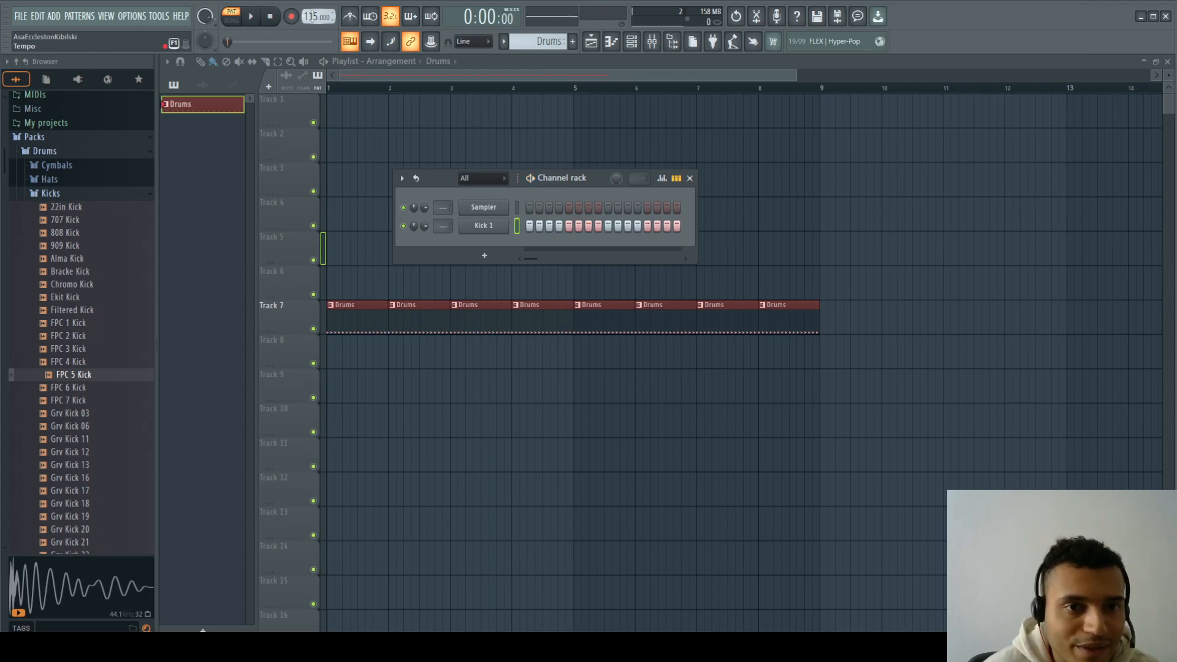
- Lower the project tempo to 80 BPM and play the Drums pattern at that speed
scroll(313, 17, down, 9)
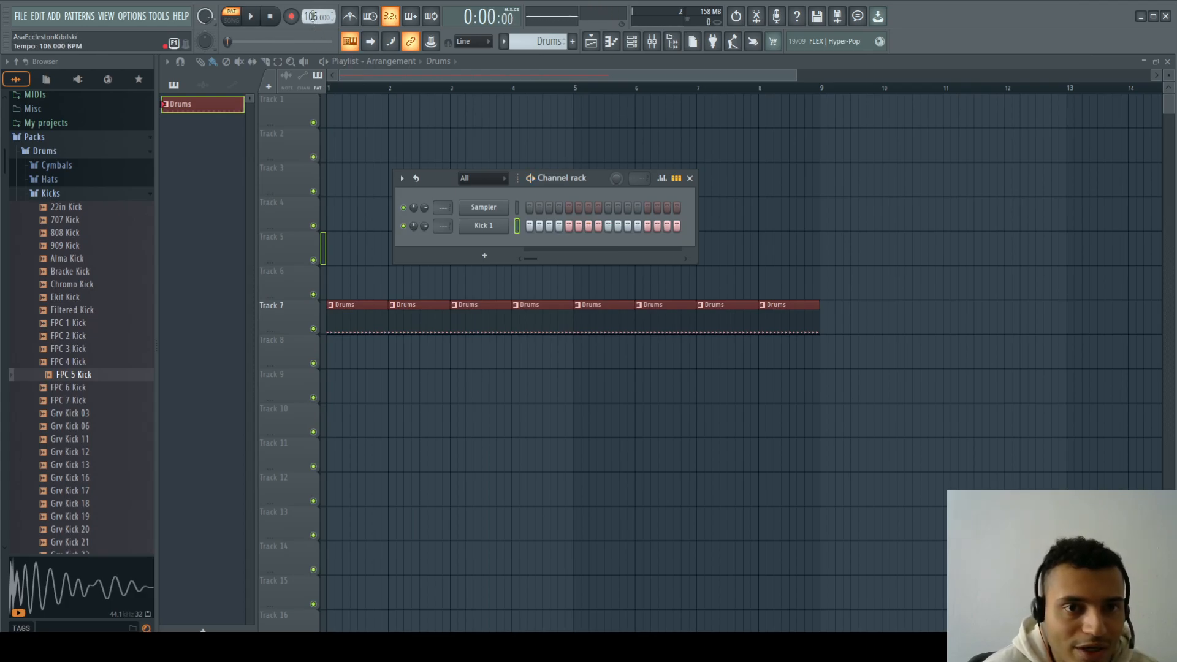
scroll(313, 16, down, 17)
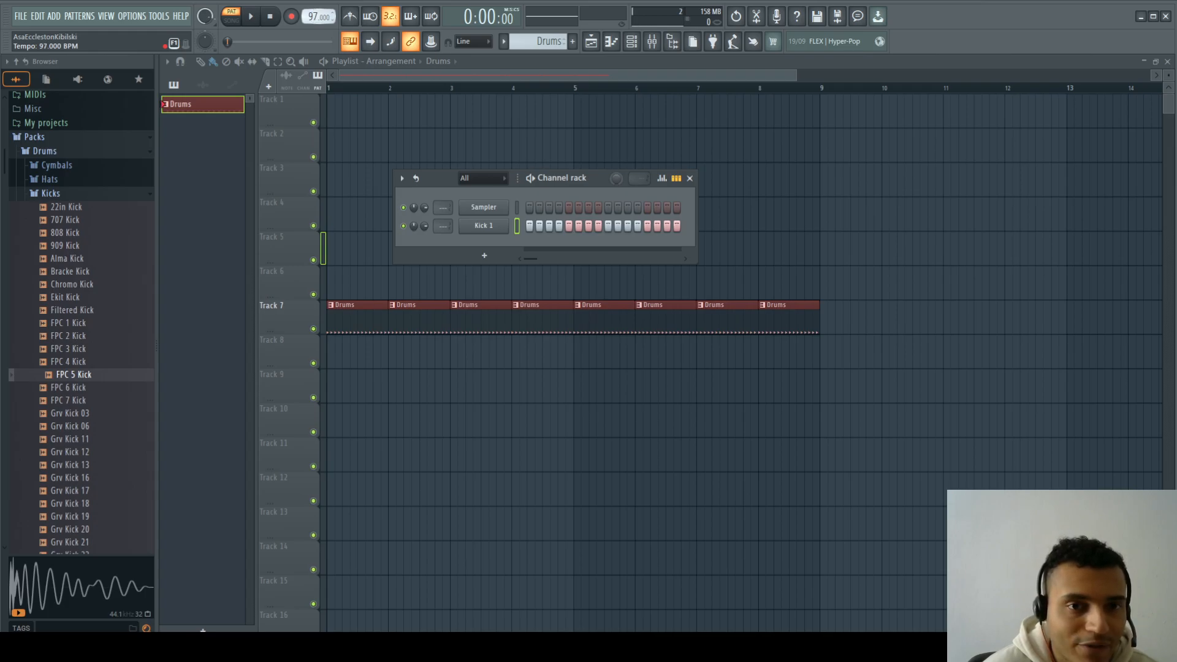
scroll(317, 17, up, 13)
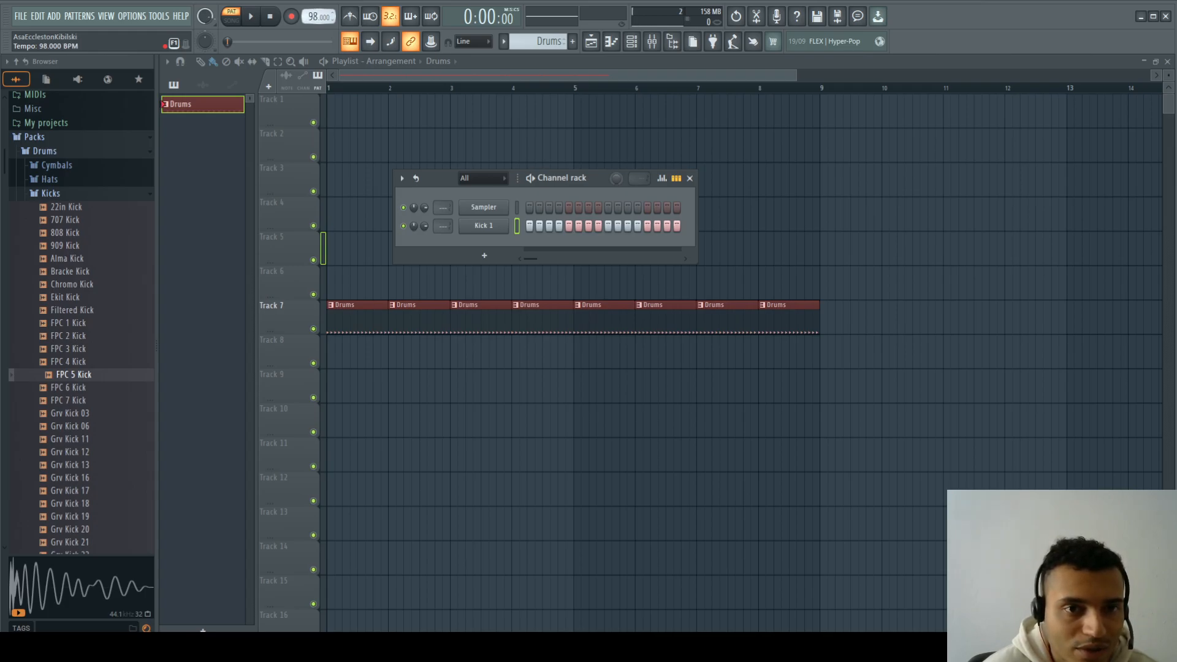
scroll(317, 17, down, 3)
scroll(318, 16, down, 1)
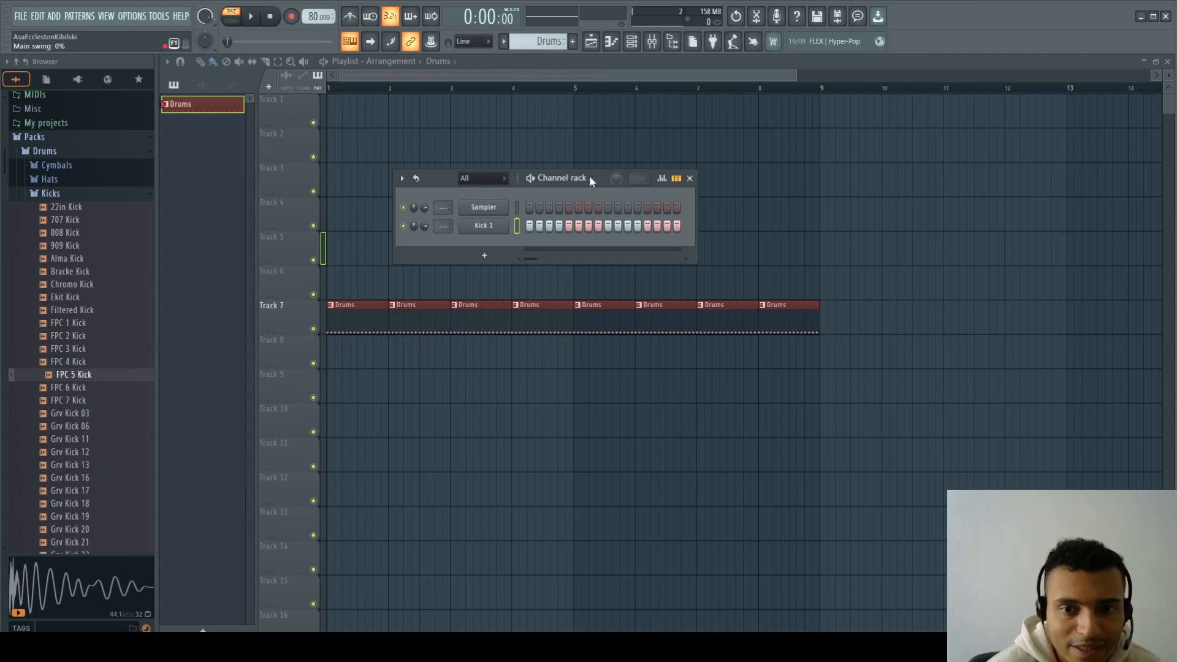
drag(590, 176, 577, 171)
key(space)
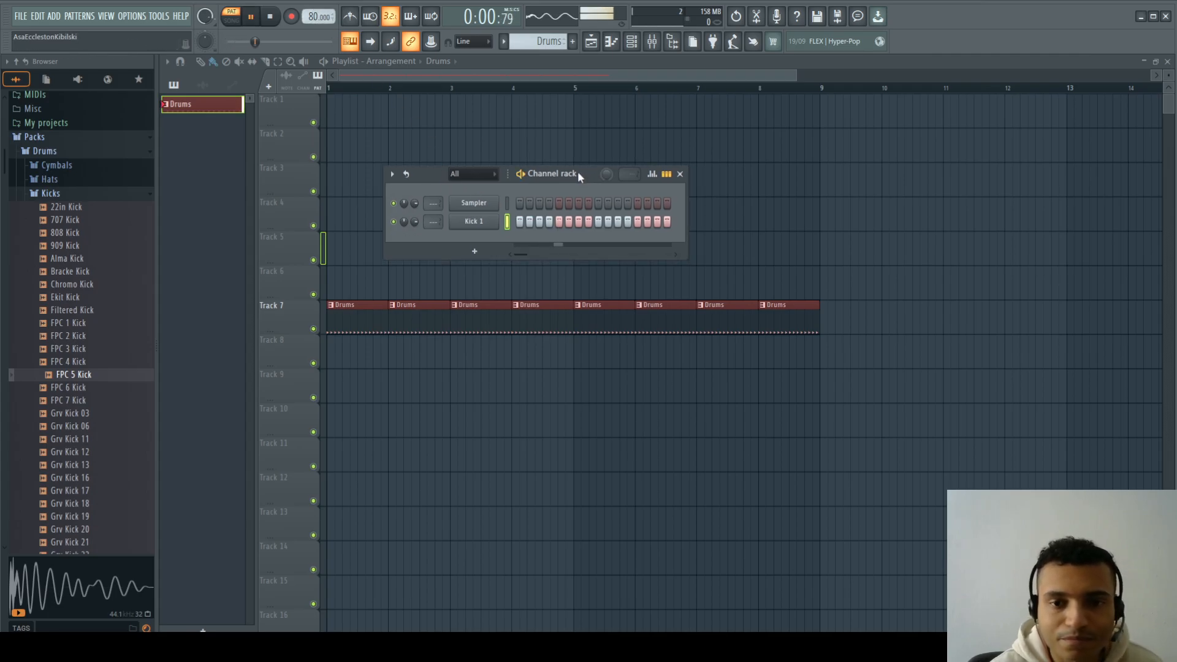
key(space)
- Set the project tempo to 150 BPM and shift the Channel rack slightly
mouse_move(315, 17)
mouse_down()
mouse_move(315, 0)
mouse_move(315, 17)
mouse_up()
drag(571, 172, 583, 170)
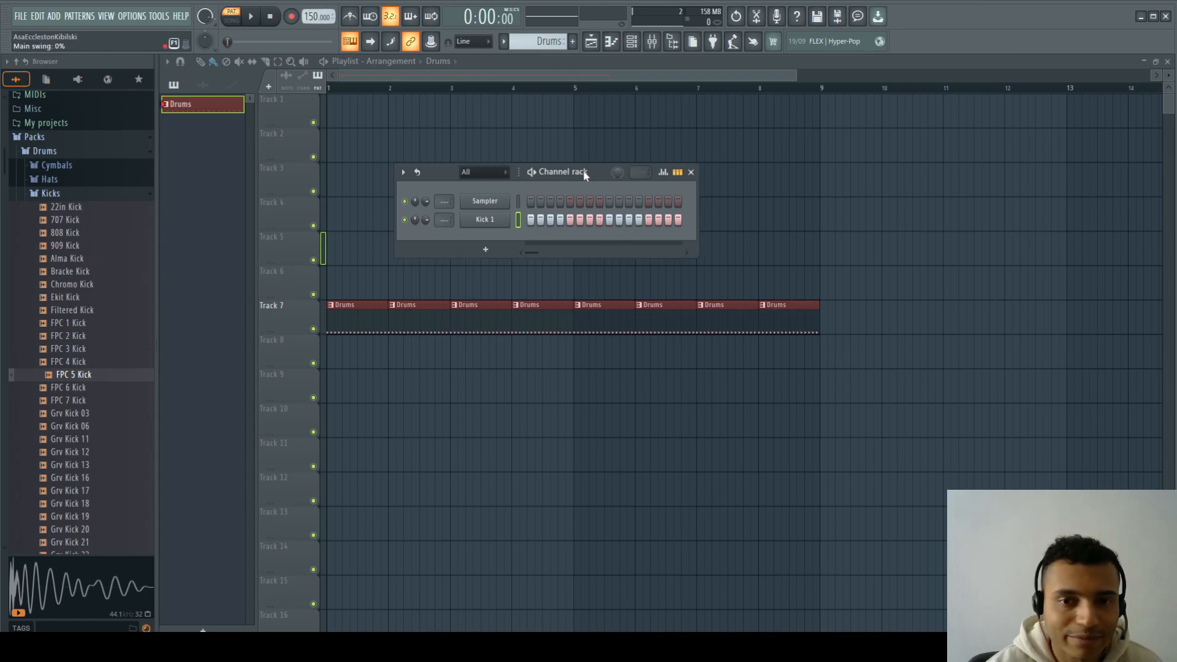
- Play the Drums pattern at 150 BPM and set the project tempo to 100 BPM
key(space)
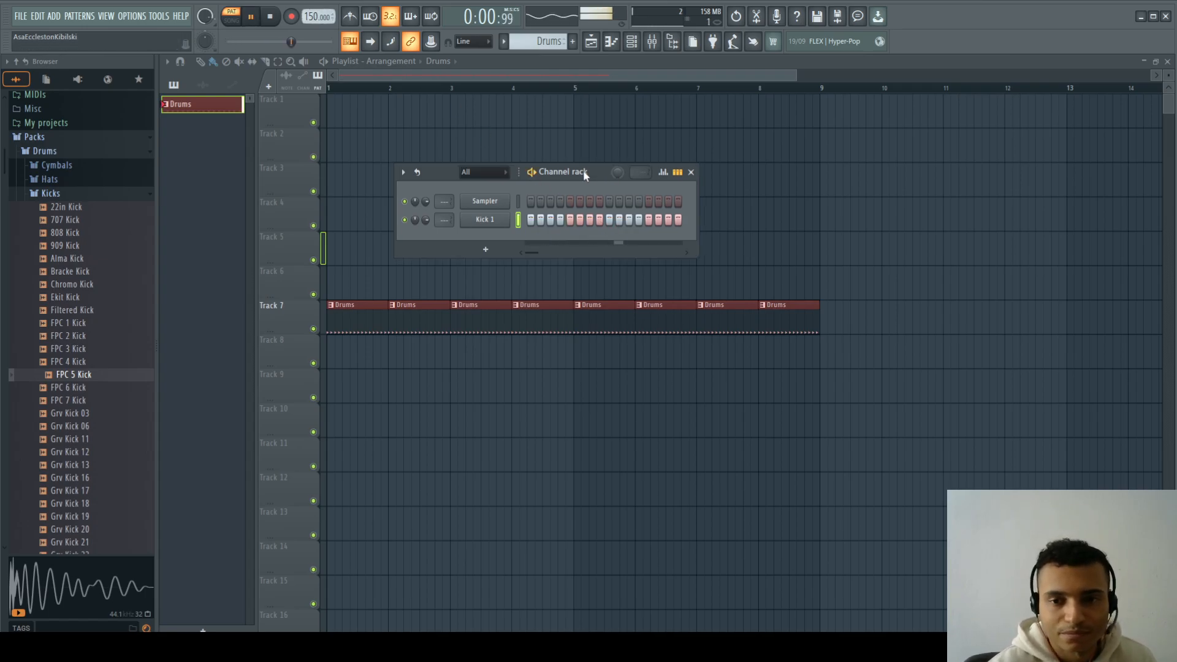
key(space)
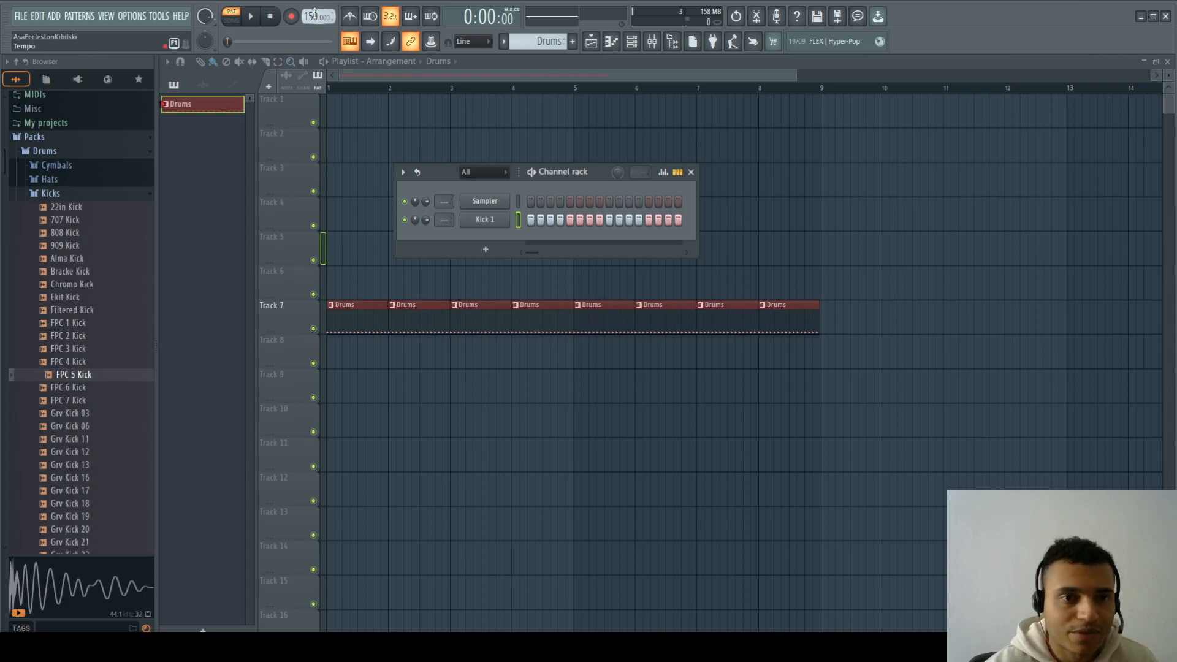
drag(314, 14, 314, 37)
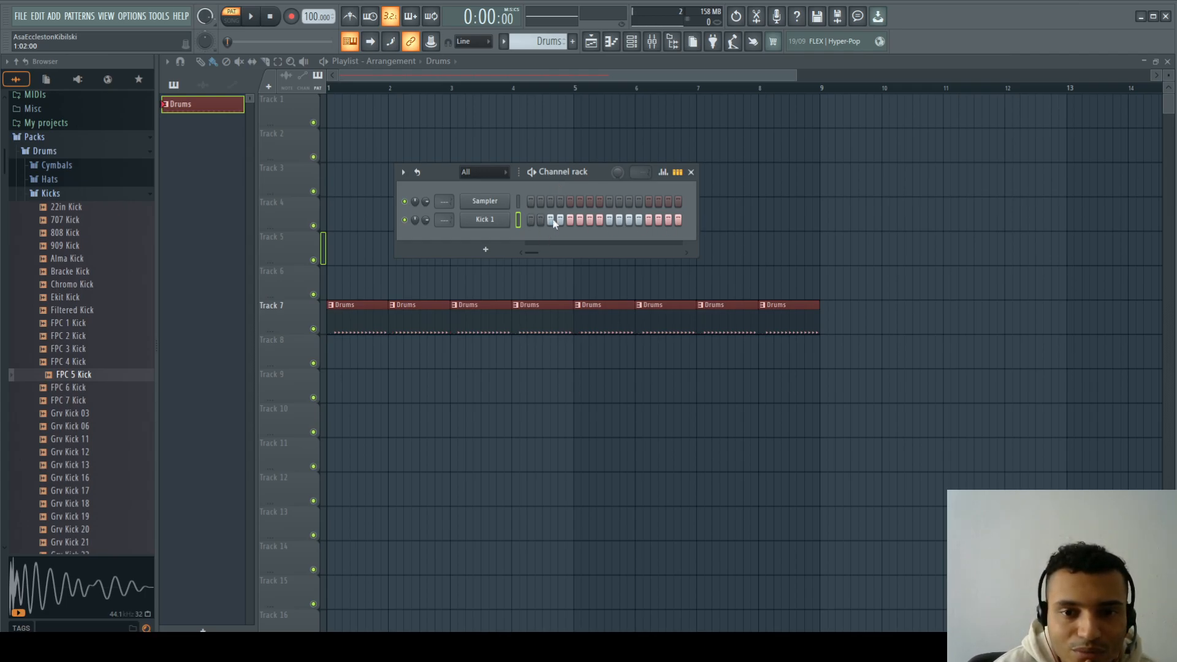
- Reduce the Kick 1 steps to a kick on steps 1, 5, 9 and 13, and play the pattern
drag(541, 224, 686, 222)
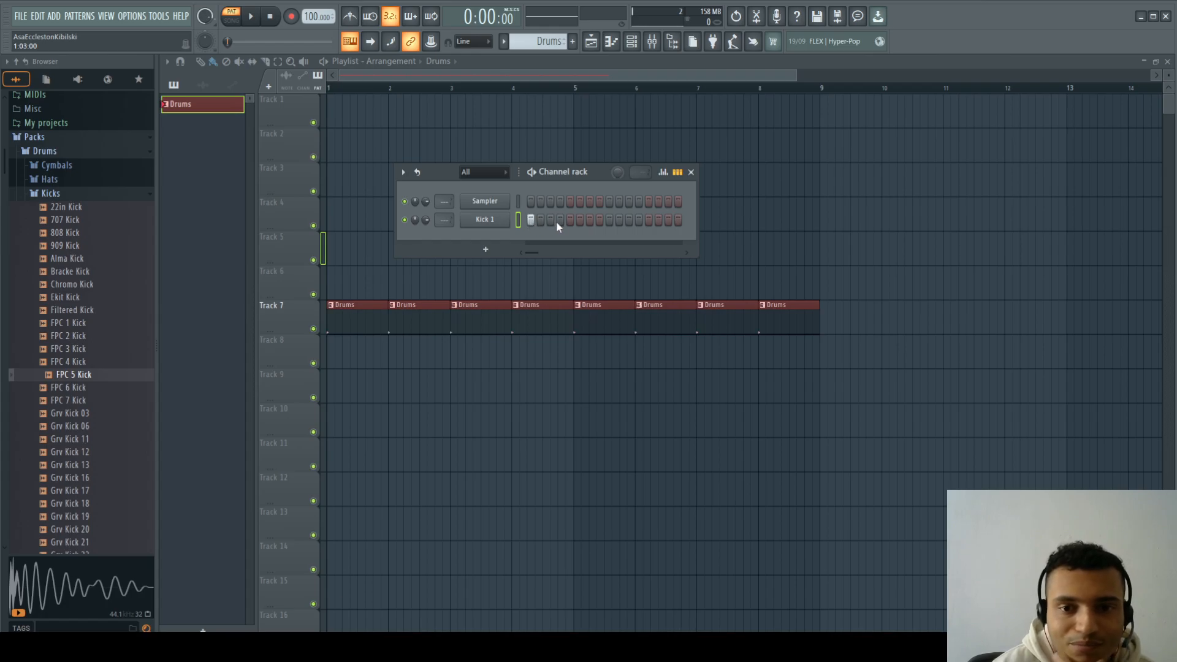
click(609, 221)
click(650, 221)
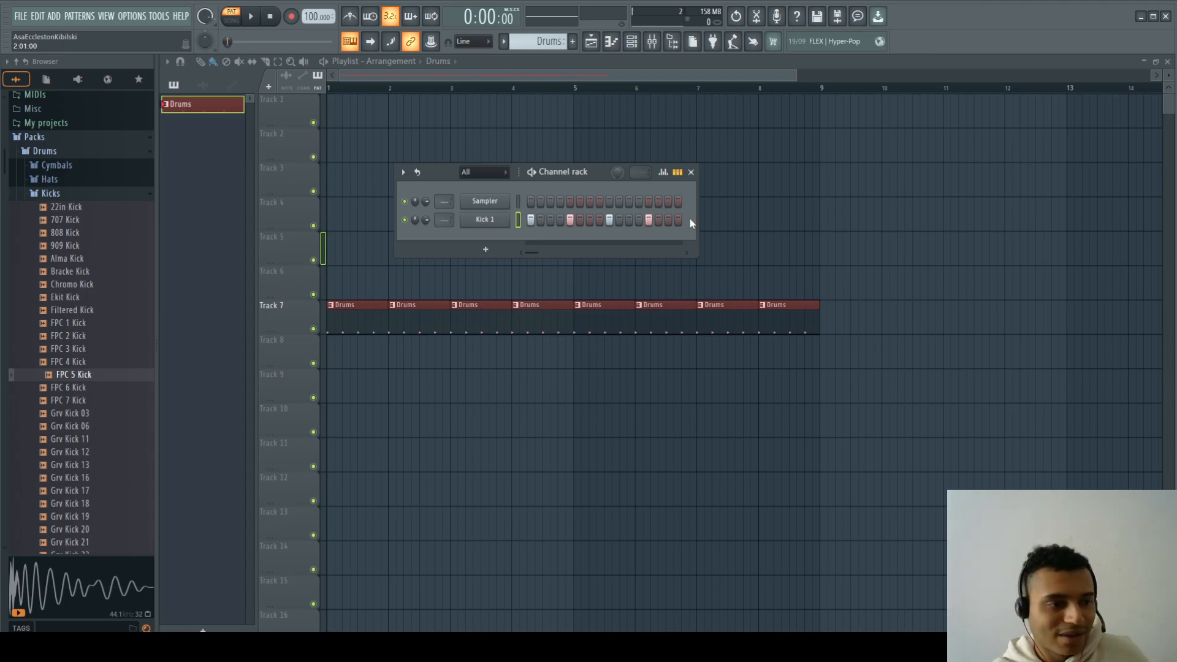
key(space)
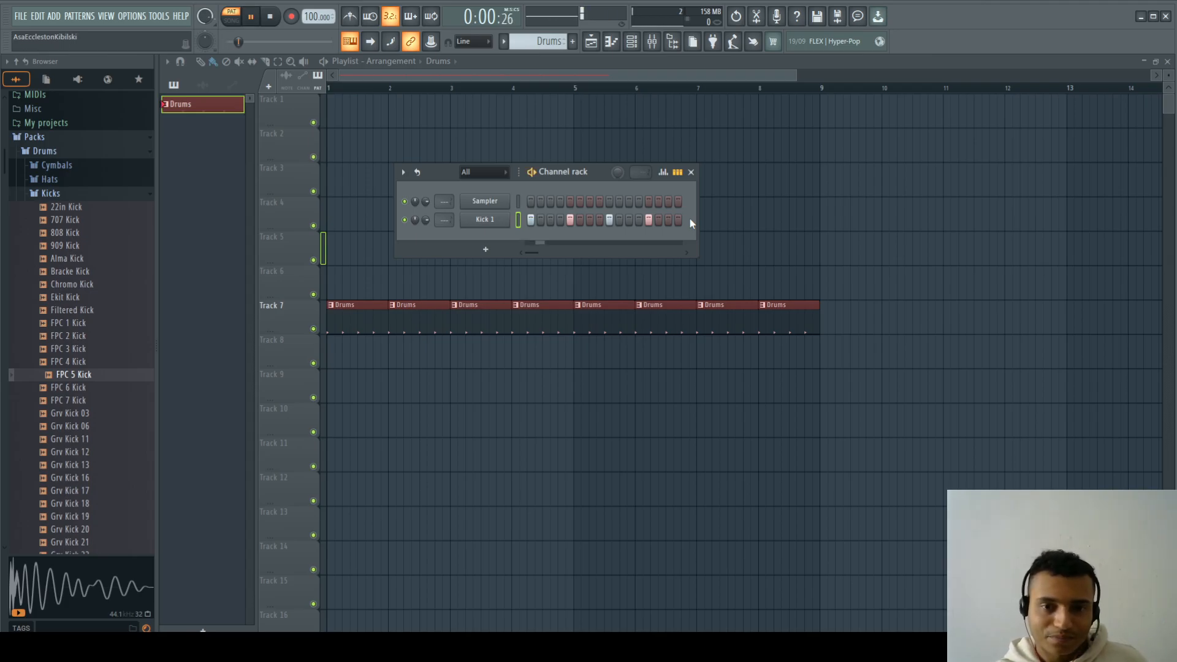
key(space)
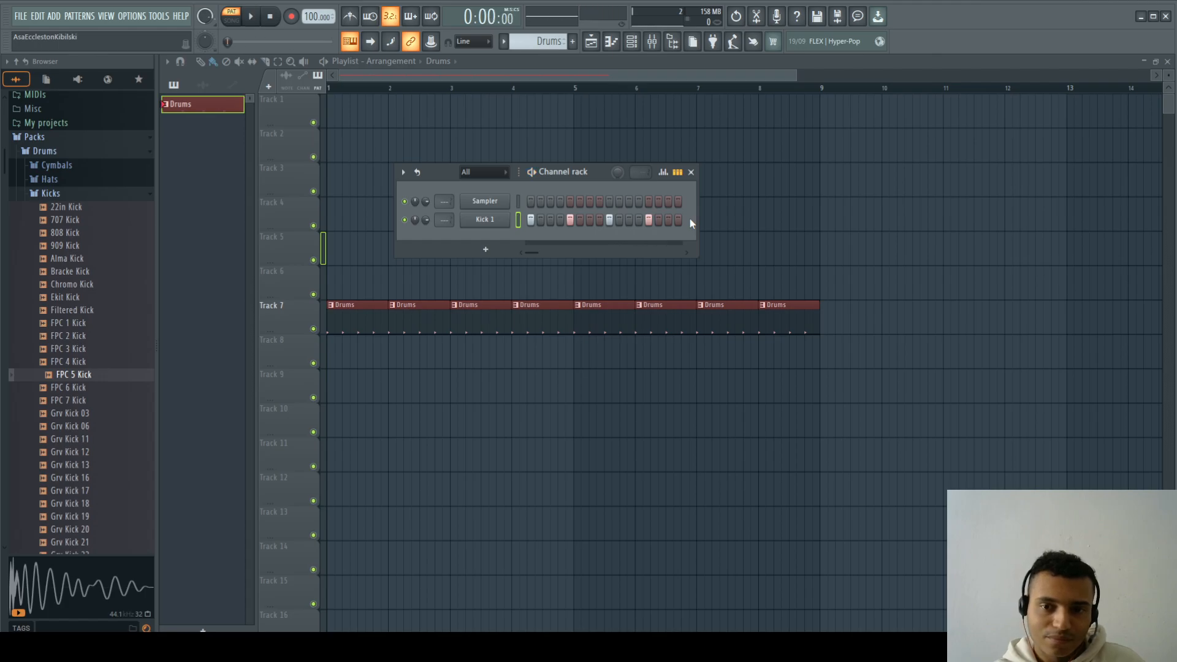
click(344, 276)
right_click(376, 282)
click(395, 249)
right_click(407, 251)
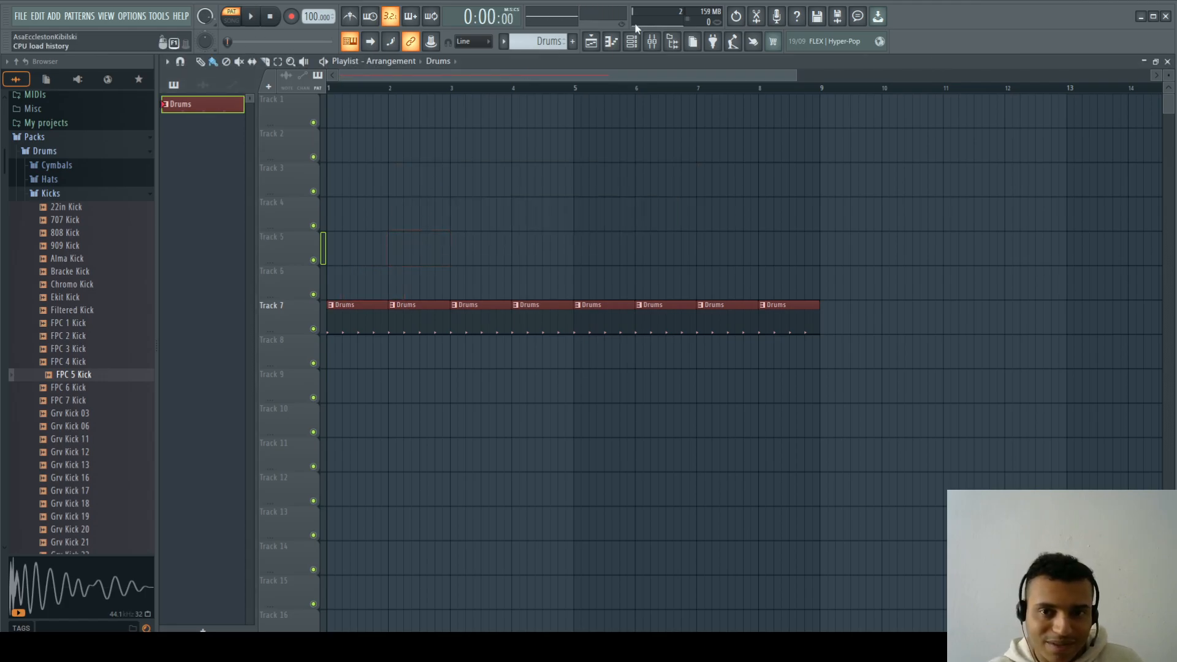
- Show the Channel rack again and replay the four-kick Drums pattern
click(631, 41)
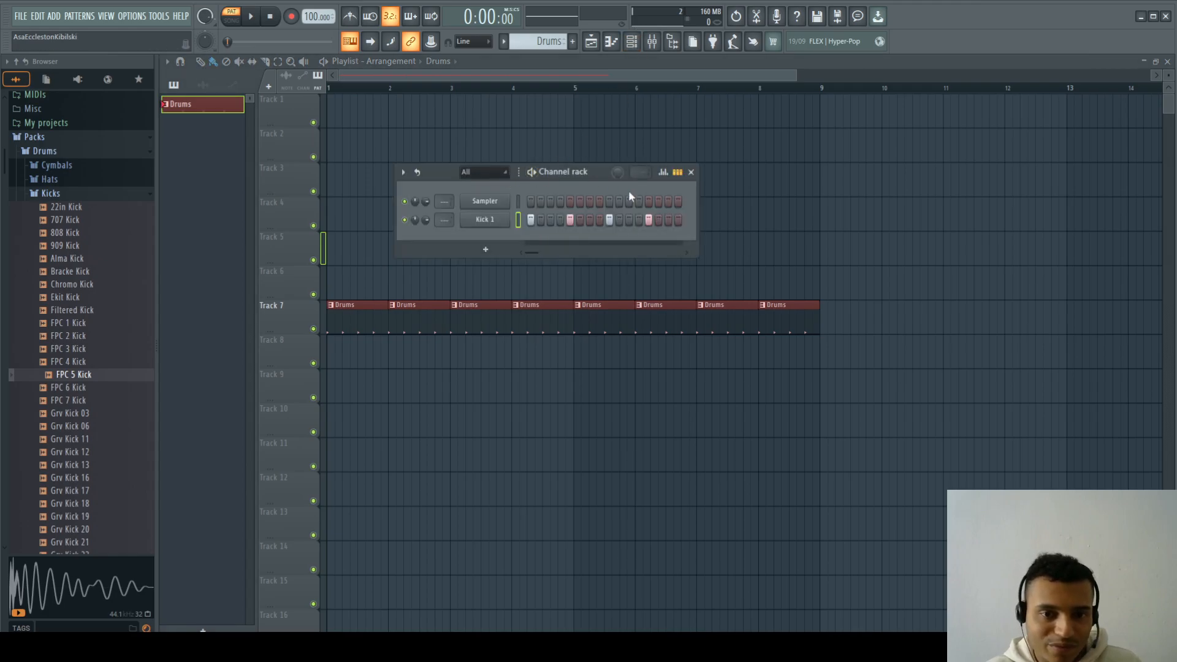
key(space)
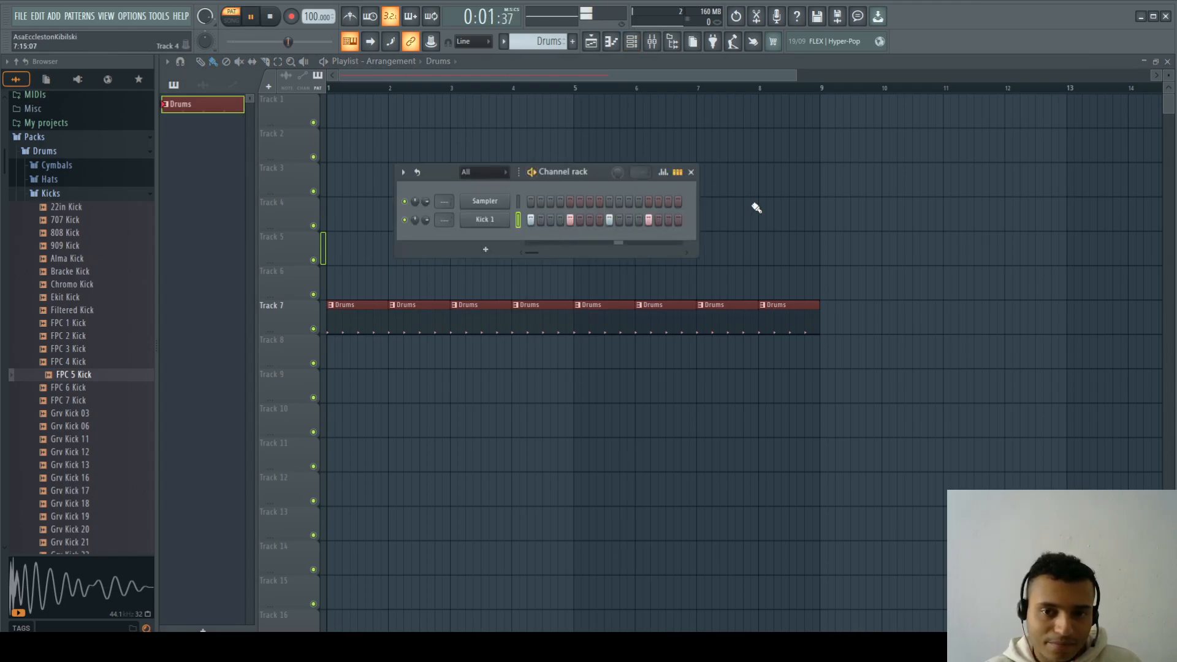
key(space)
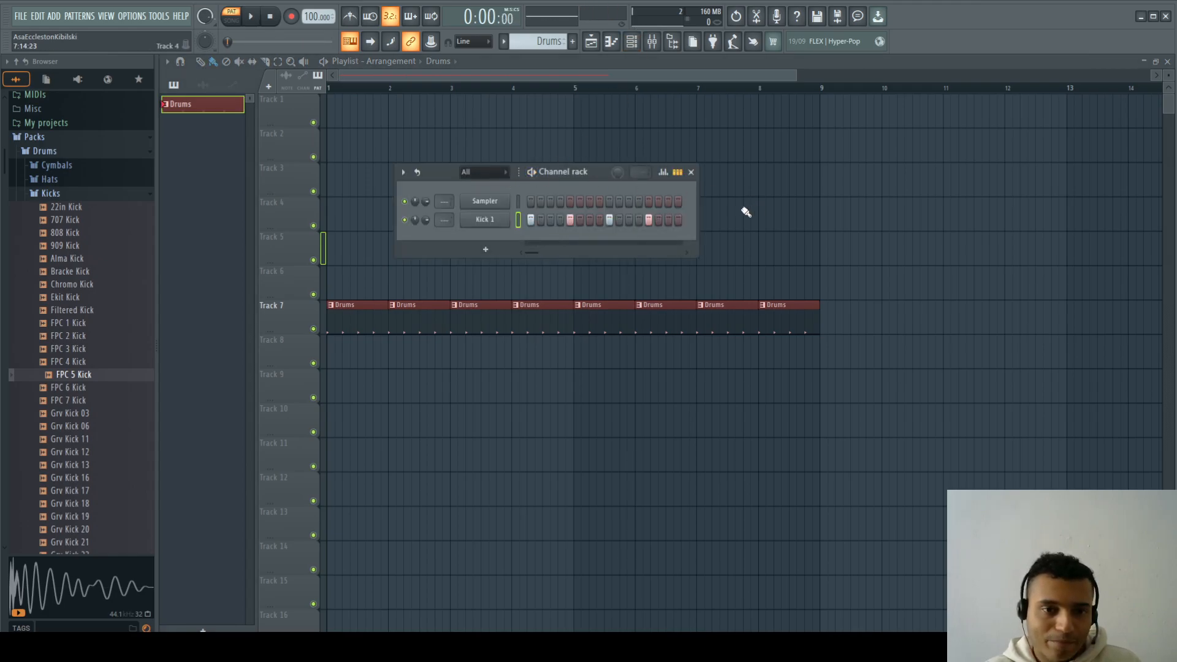
- Collapse the Kicks folder, open the Snares folder and audition its samples from the first rims through FPC Snare 1
click(109, 199)
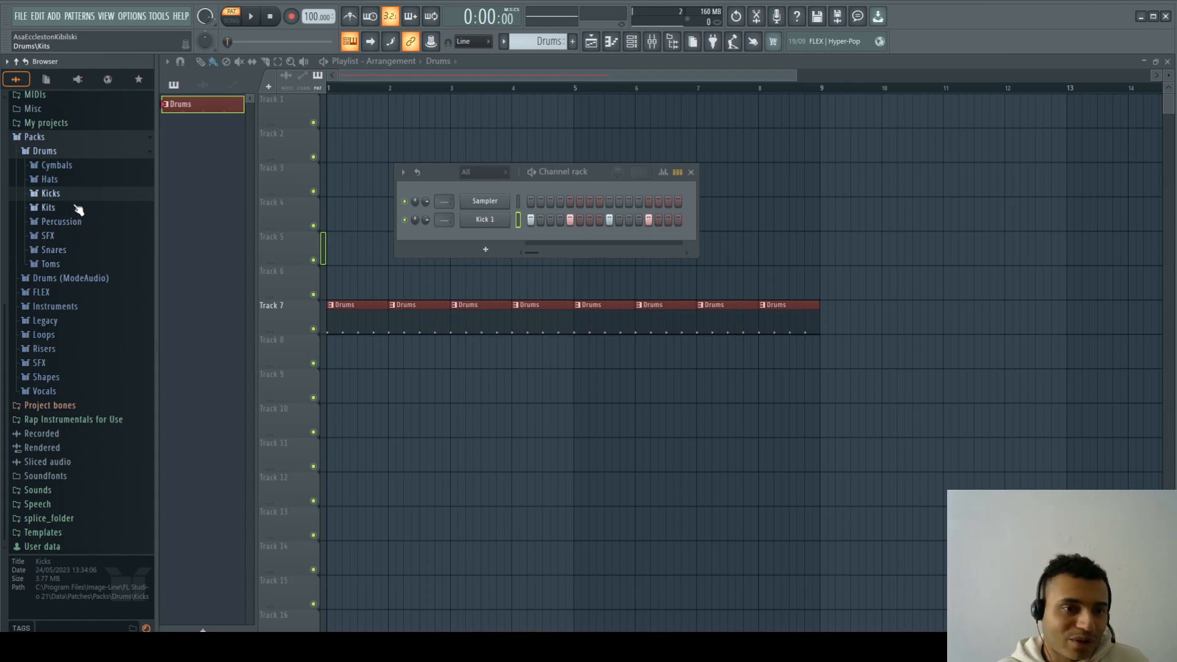
click(73, 249)
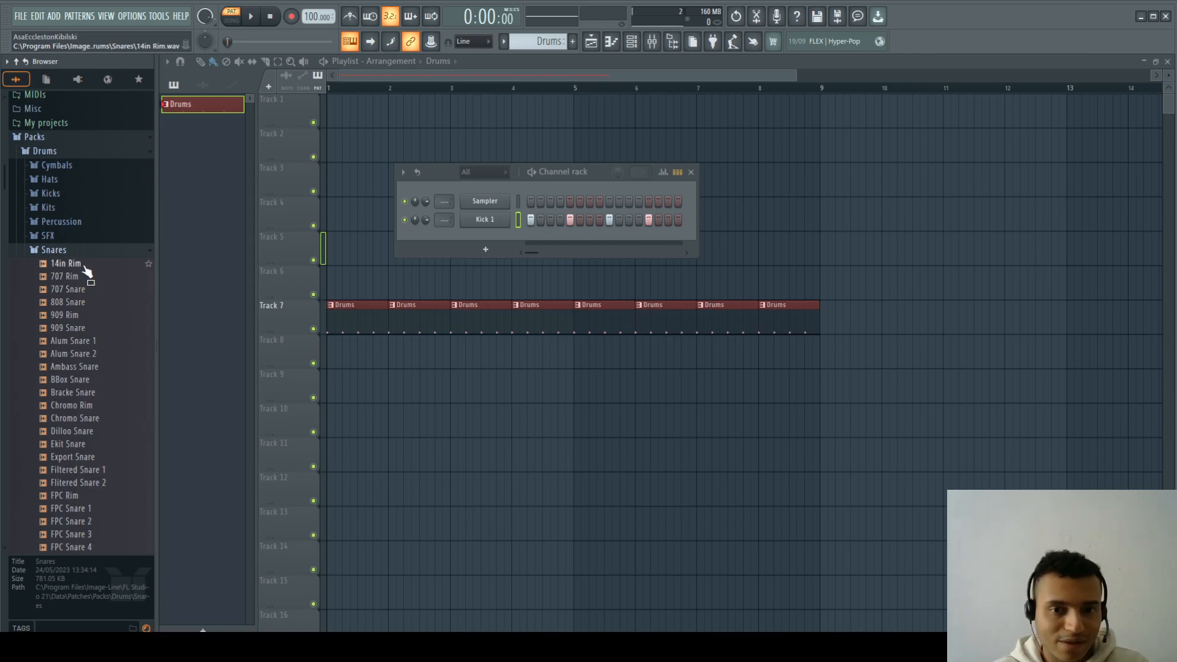
key(Down)
key(Down)
key(Down)
key(Down)
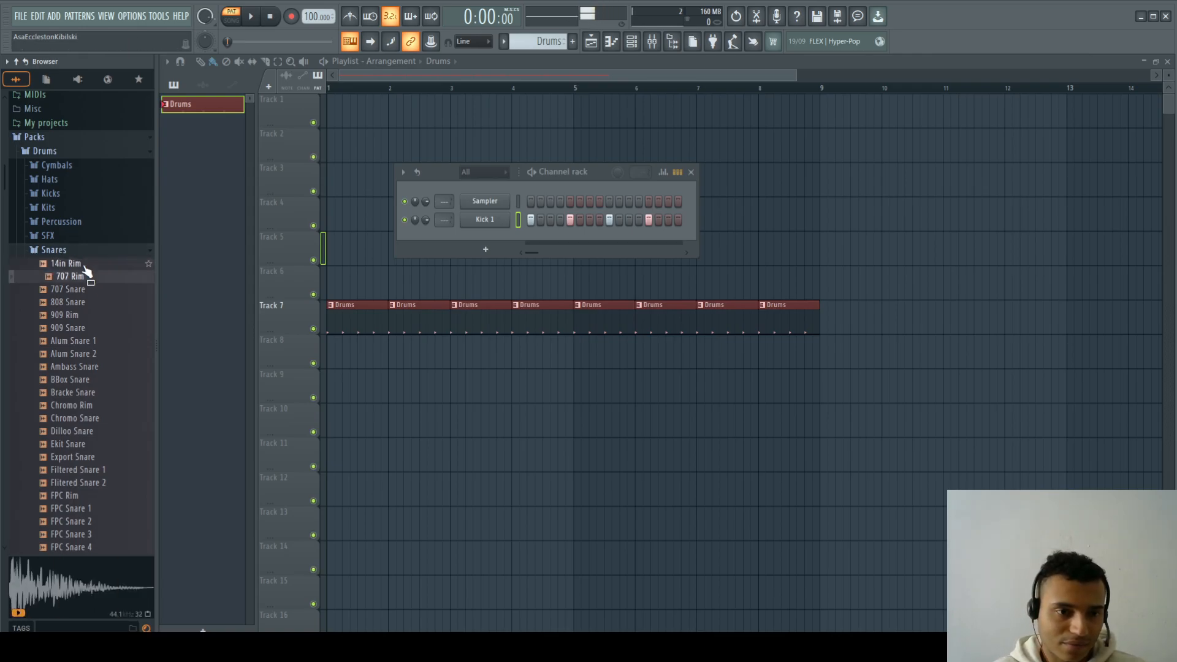
key(Down)
key(Down)
key(Down)
key(Down)
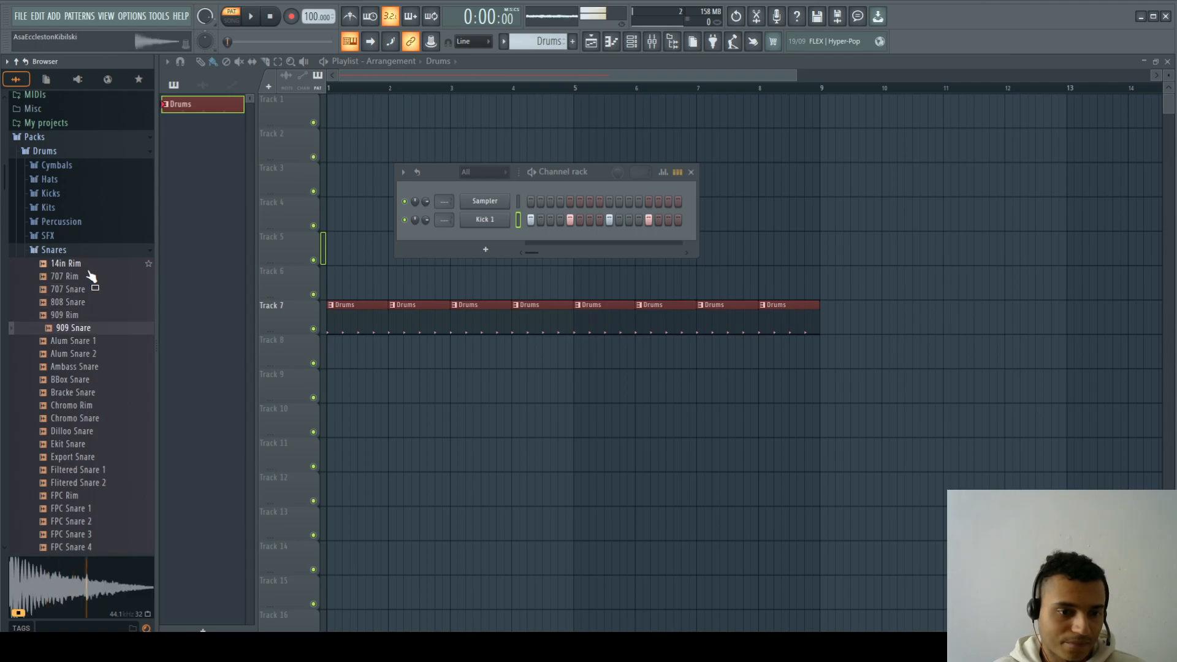
key(Down)
key(Down)
key(Down)
key(Down)
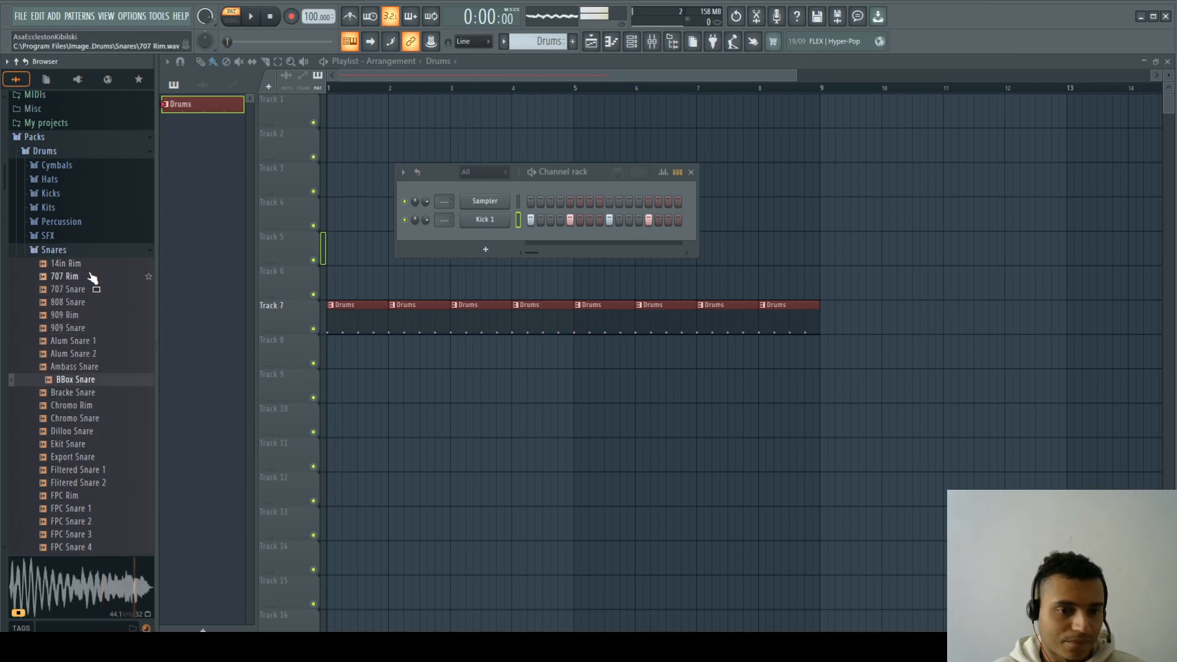
key(Down)
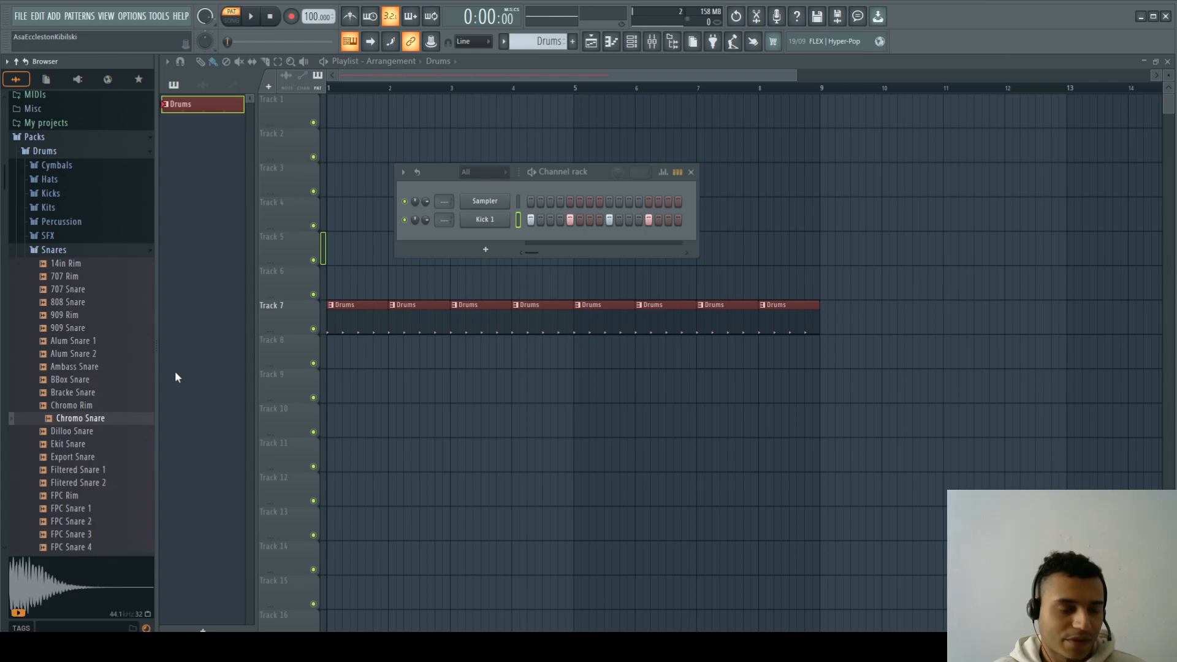
key(Down)
key(Down)
key(Down)
key(Down)
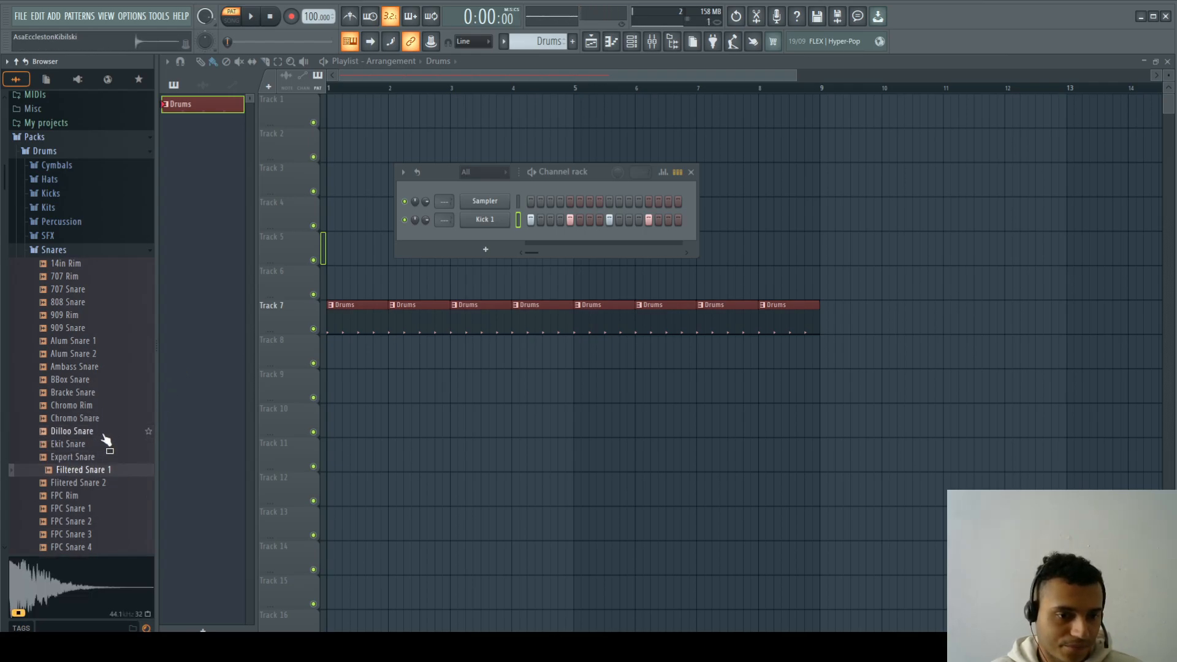
key(Down)
key(Down)
key(Down)
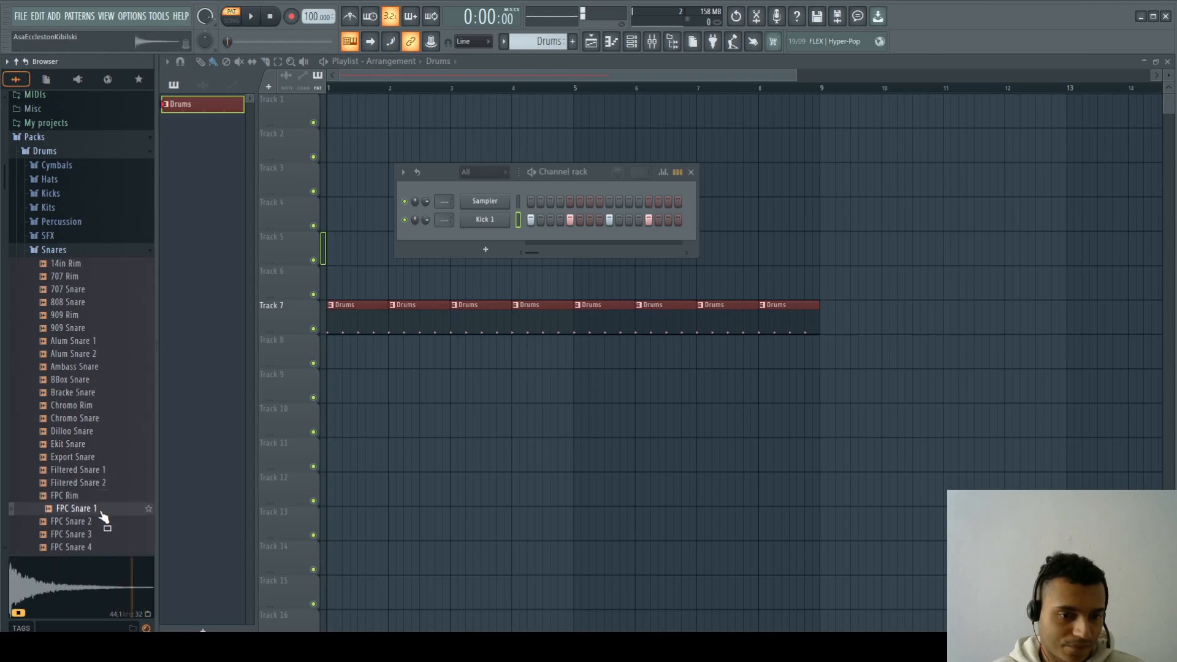
key(Up)
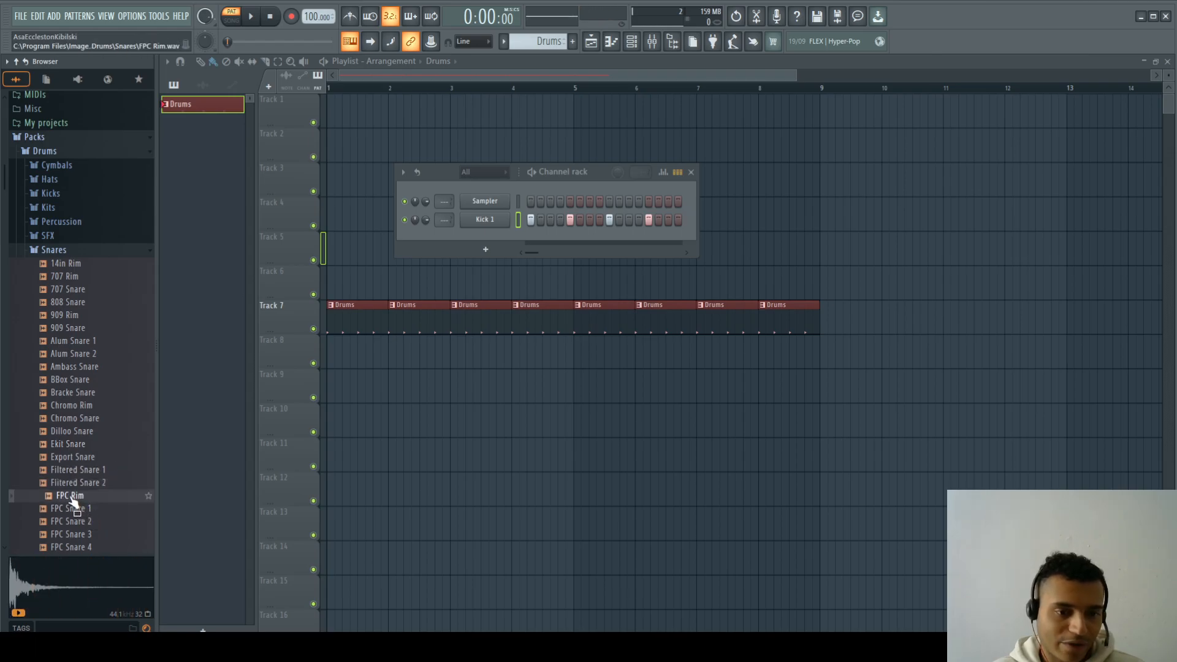
- Add the FPC Rim sample as a new channel below Kick 1 and rename it Rim 1
click(72, 499)
drag(75, 503, 494, 244)
shift+click(492, 244)
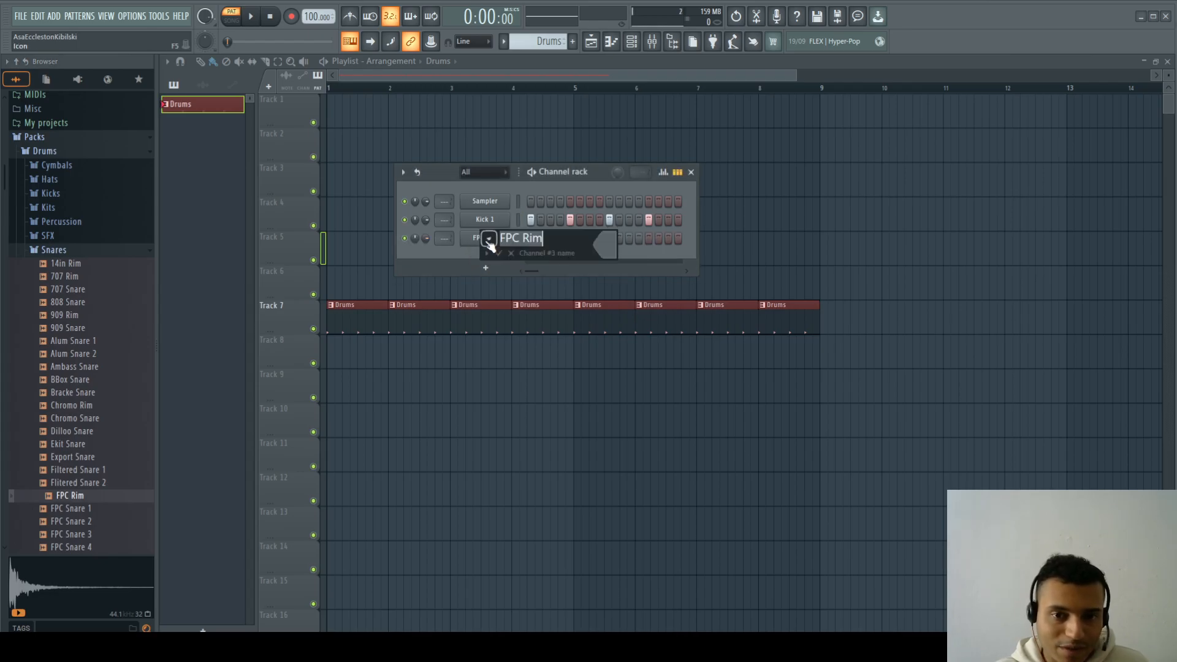
text(Rim)
key(Return)
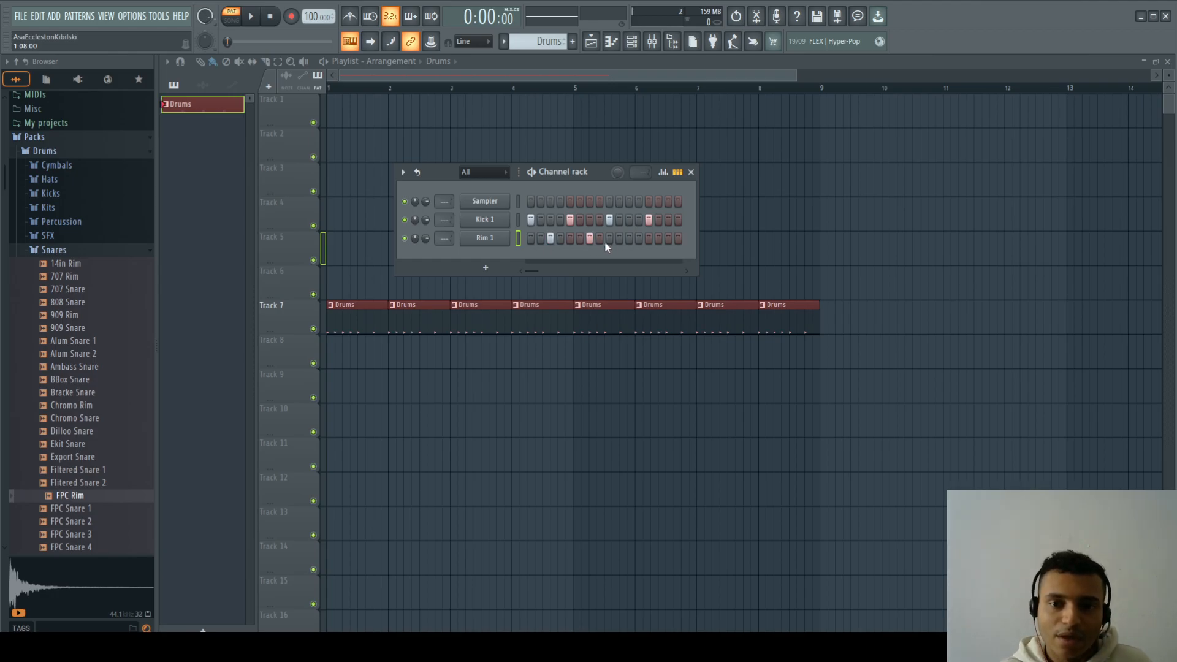
- Try rim hits on steps 3, 7, 11 and 15 of Rim 1 and play the pattern
click(669, 239)
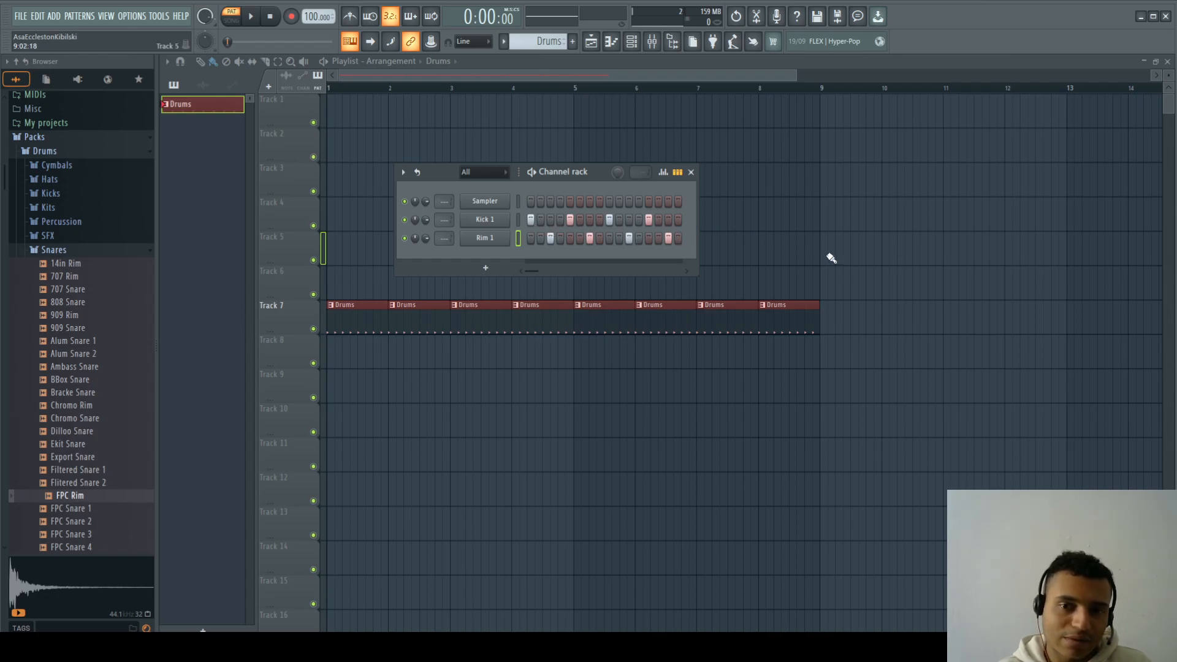
key(space)
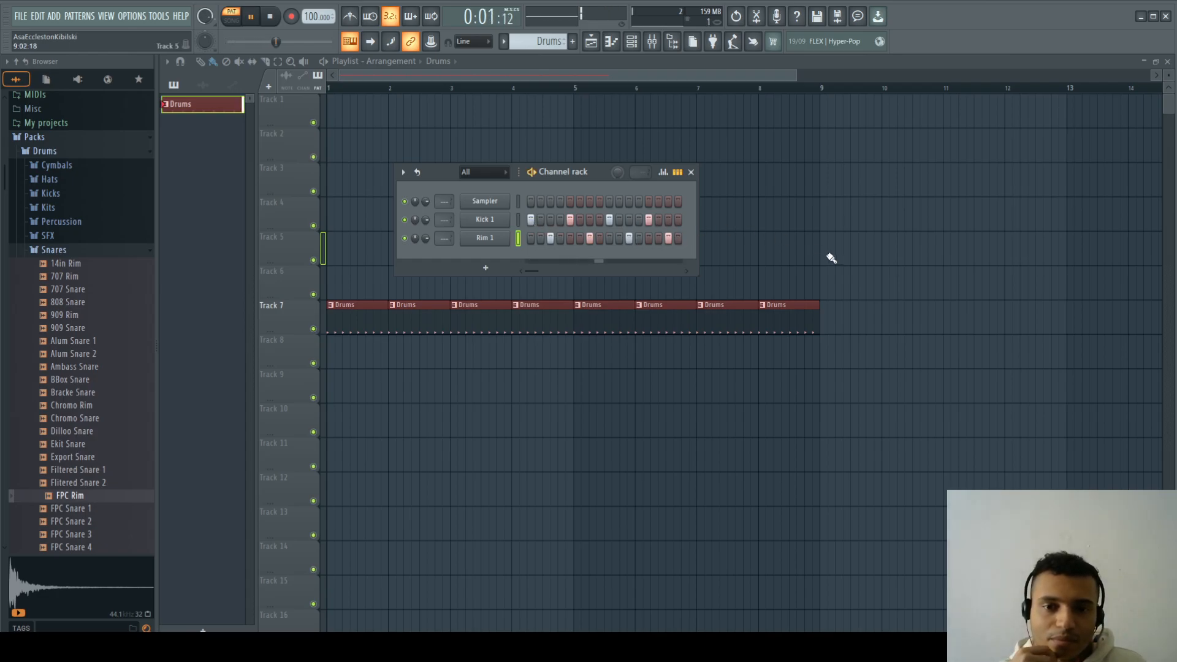
key(space)
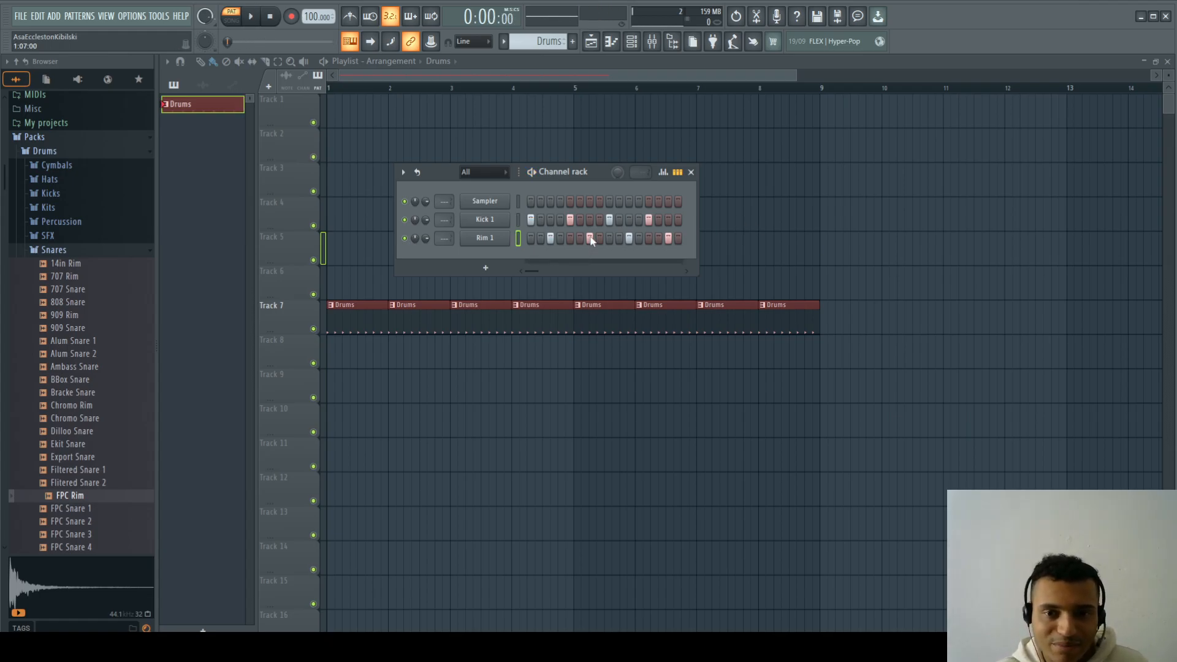
- Change the Rim 1 hits to steps 5 and 13 only, and play the pattern with the kicks
click(568, 238)
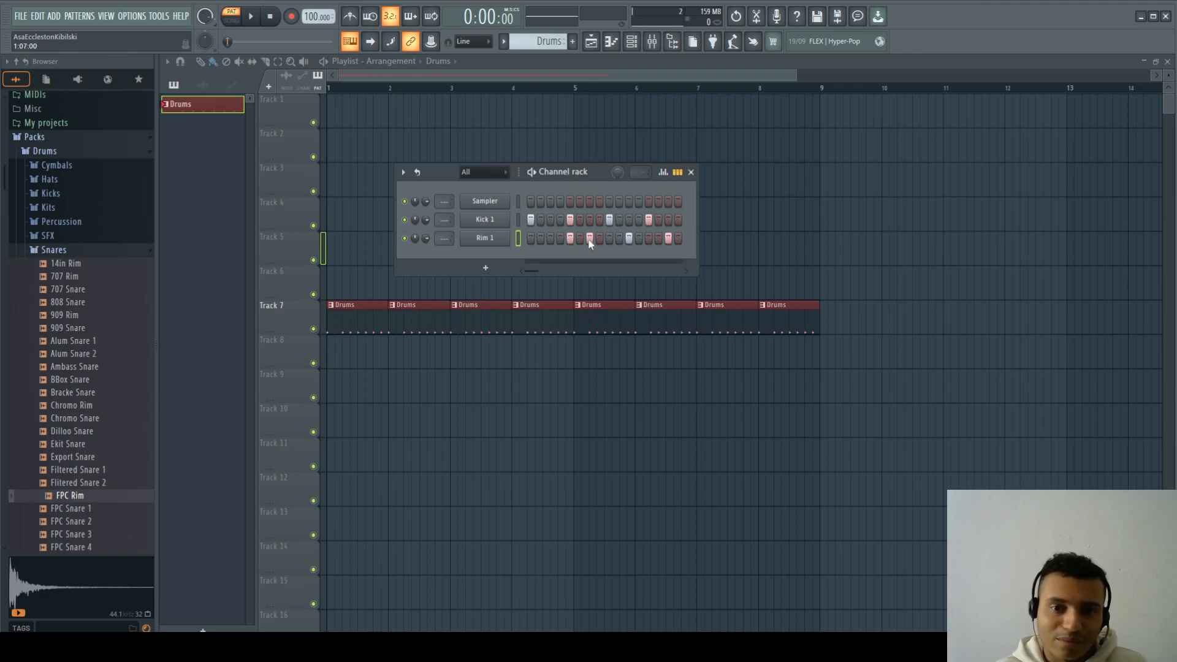
click(668, 238)
key(space)
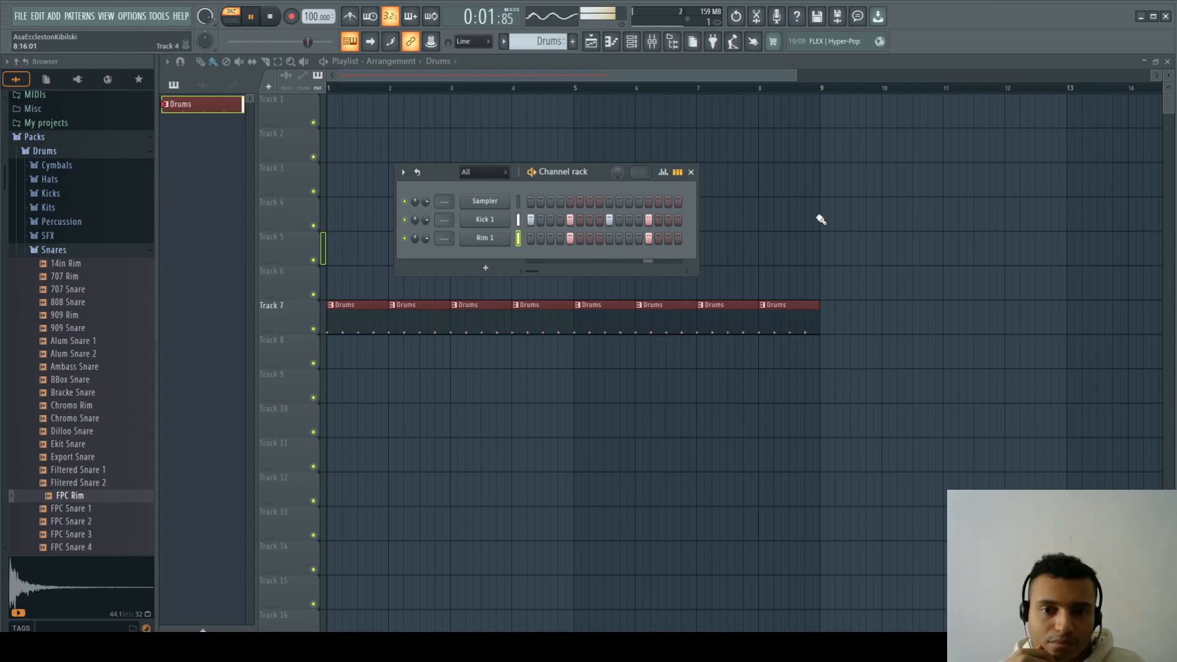
key(space)
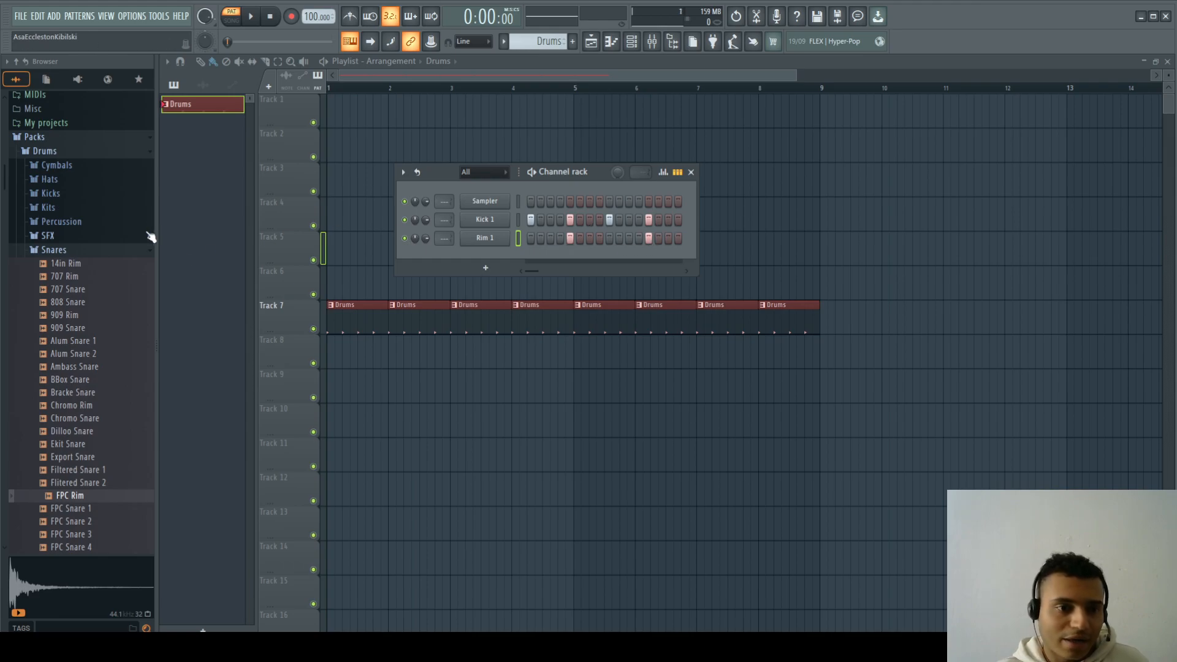
- Collapse the Snares folder, select the Drums pattern and show the Channel rack again
click(71, 253)
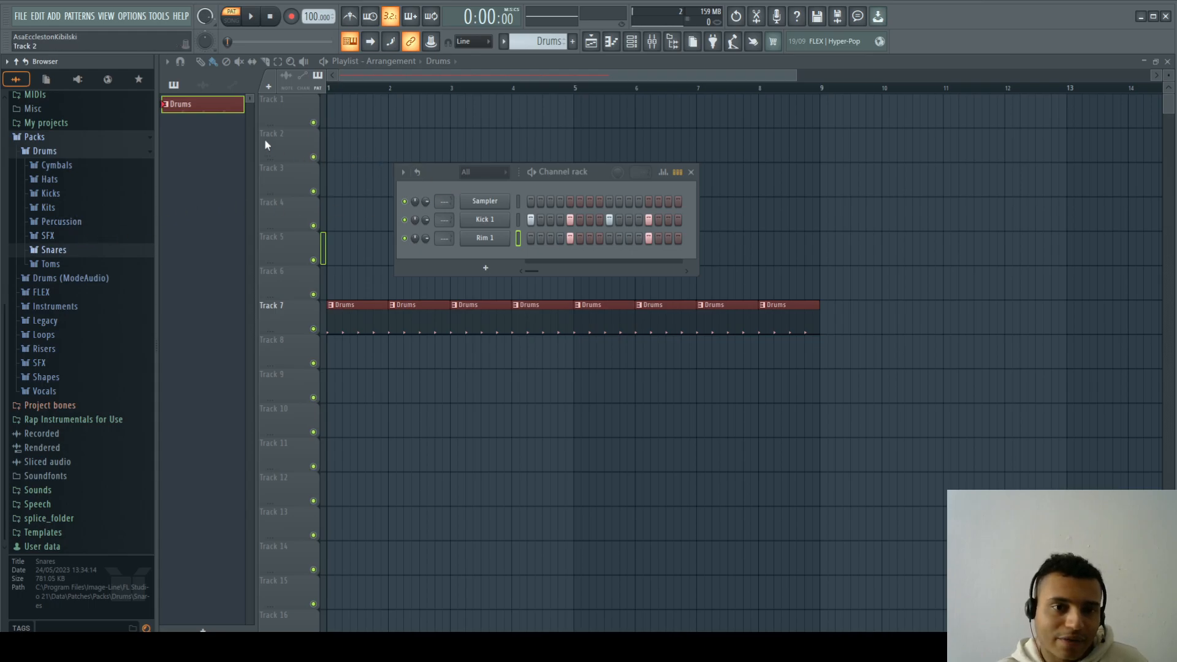
click(199, 111)
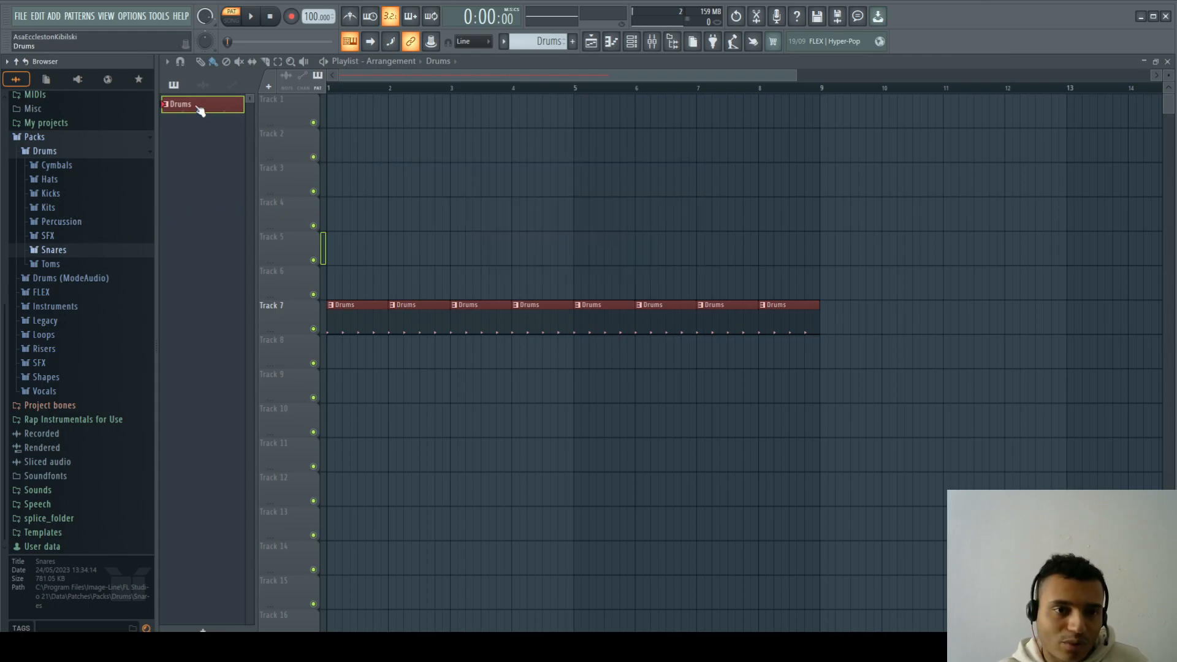
click(631, 41)
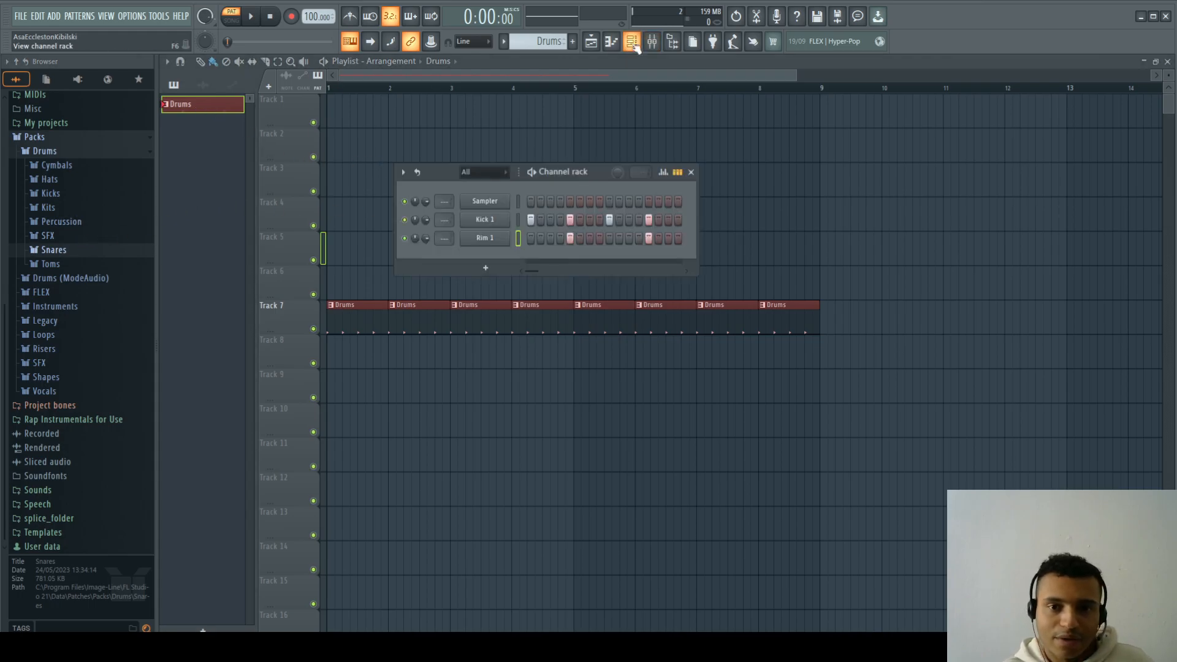
- Open the Hats folder, audition the first 707 and 808 hats and select the 707 OH sample
click(66, 180)
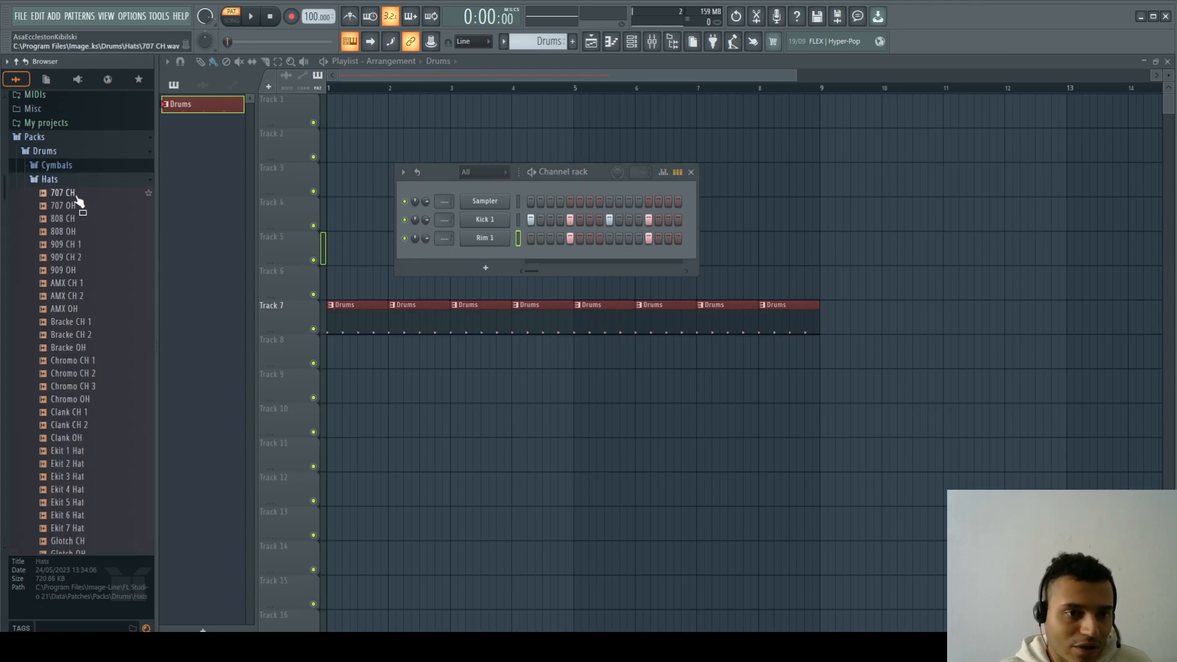
click(68, 193)
key(Down)
key(Down)
key(Down)
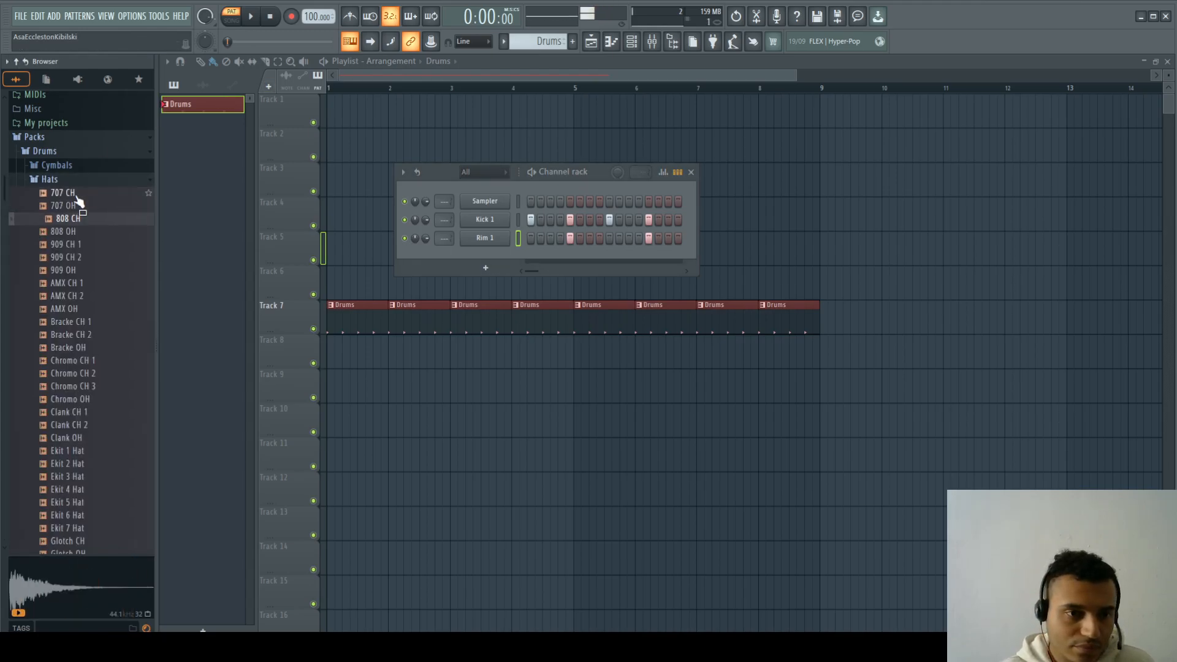
key(Up)
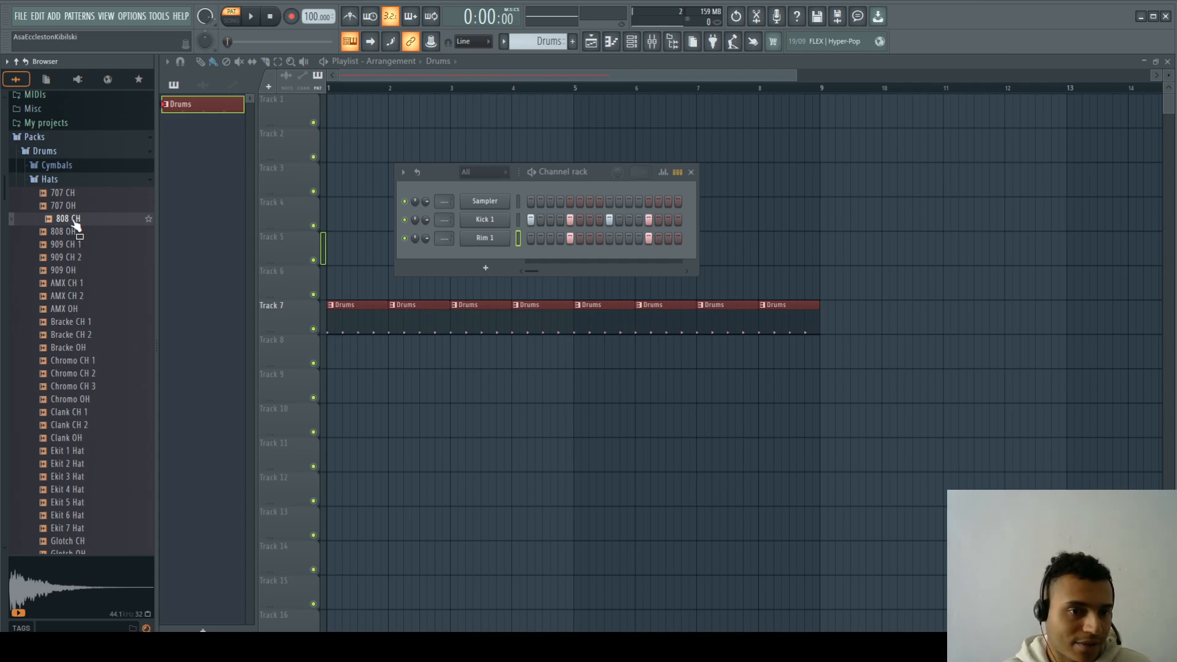
click(72, 207)
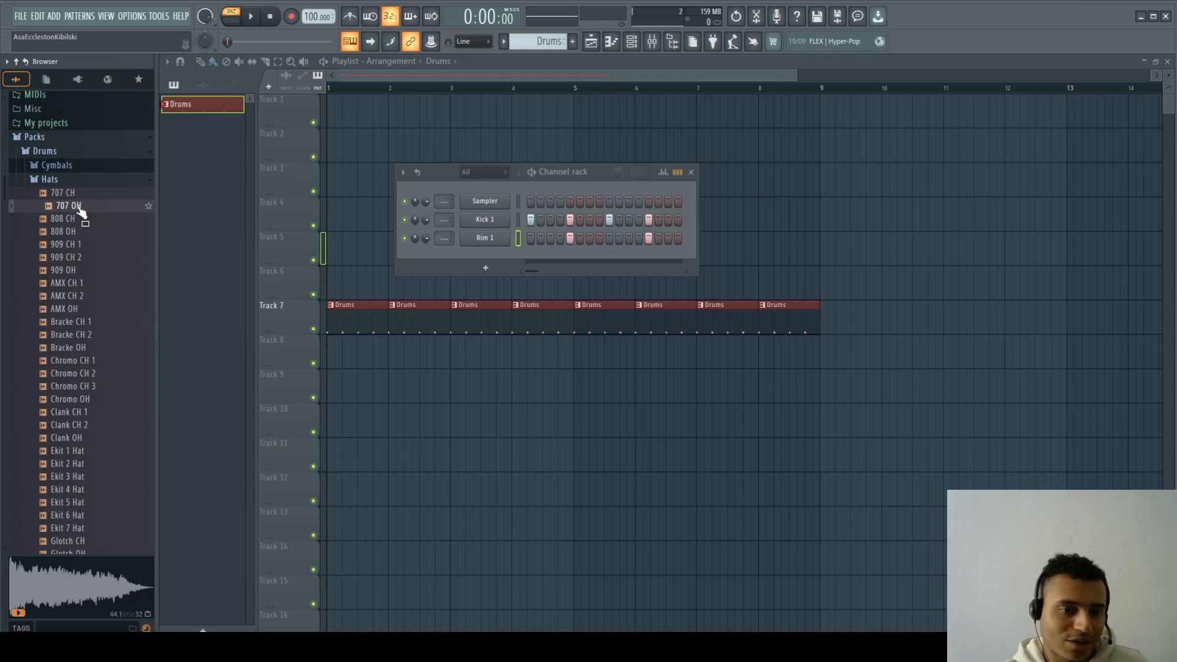
- Audition the Bracke, AMX OH and 808 OH hat samples in the Hats folder
click(88, 350)
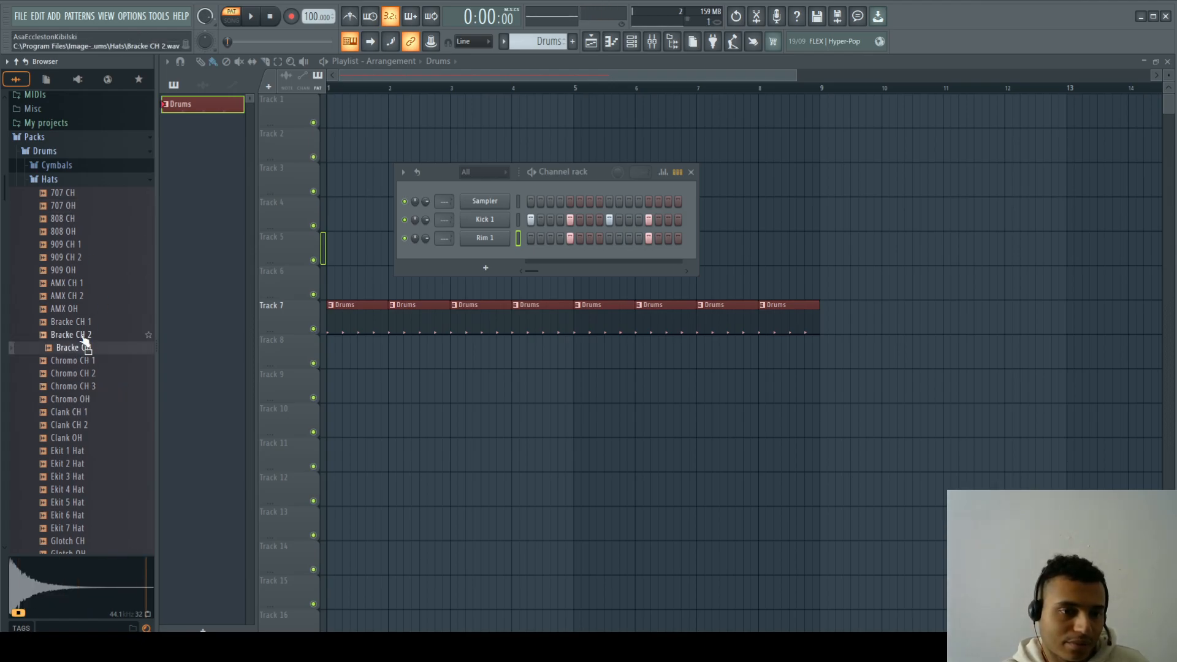
click(74, 309)
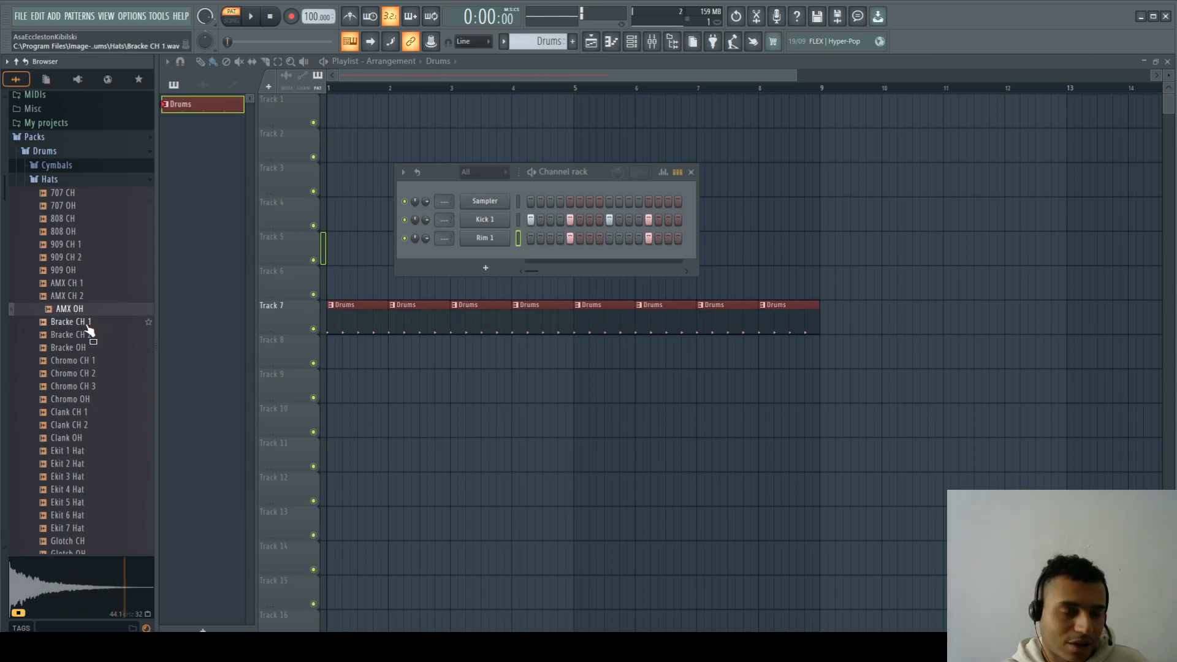
click(87, 326)
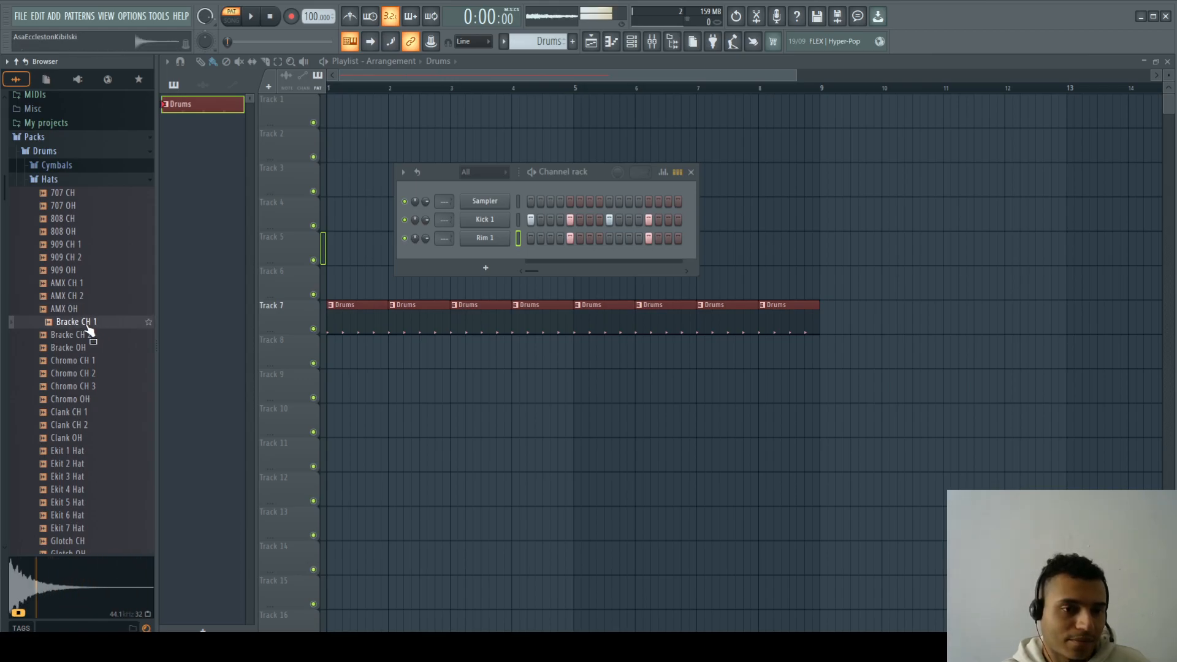
click(81, 336)
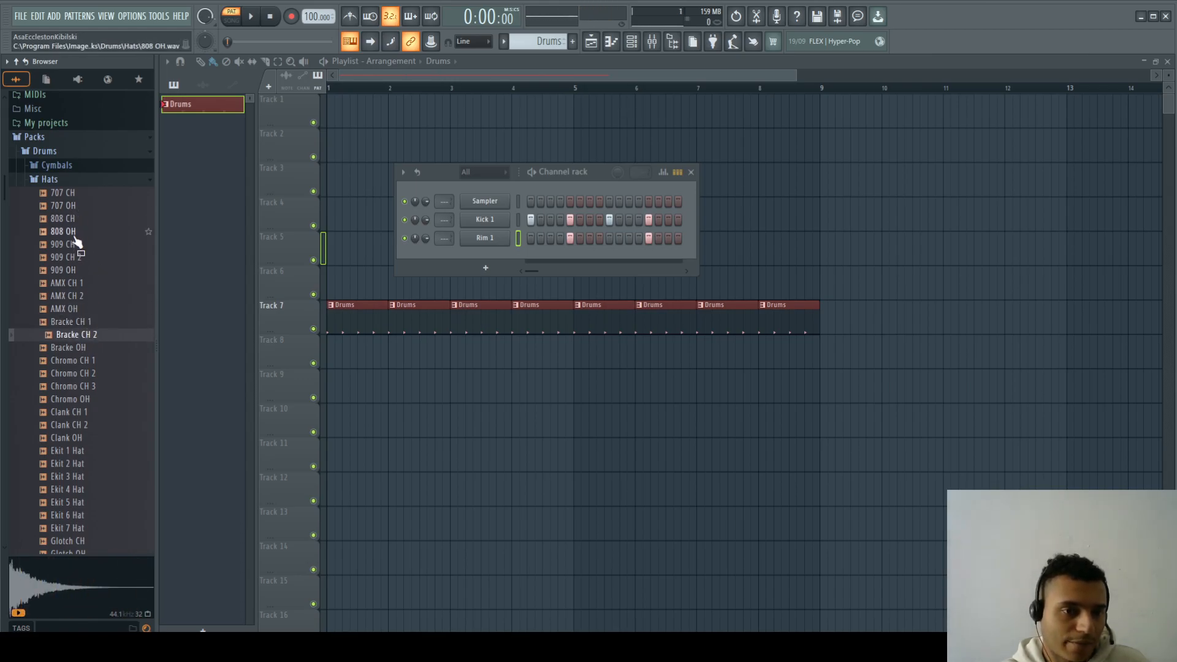
click(70, 232)
- Add the 808 CH sample as a new channel below Rim 1 and rename it "CH 1"
drag(69, 221, 486, 258)
middle_click(489, 258)
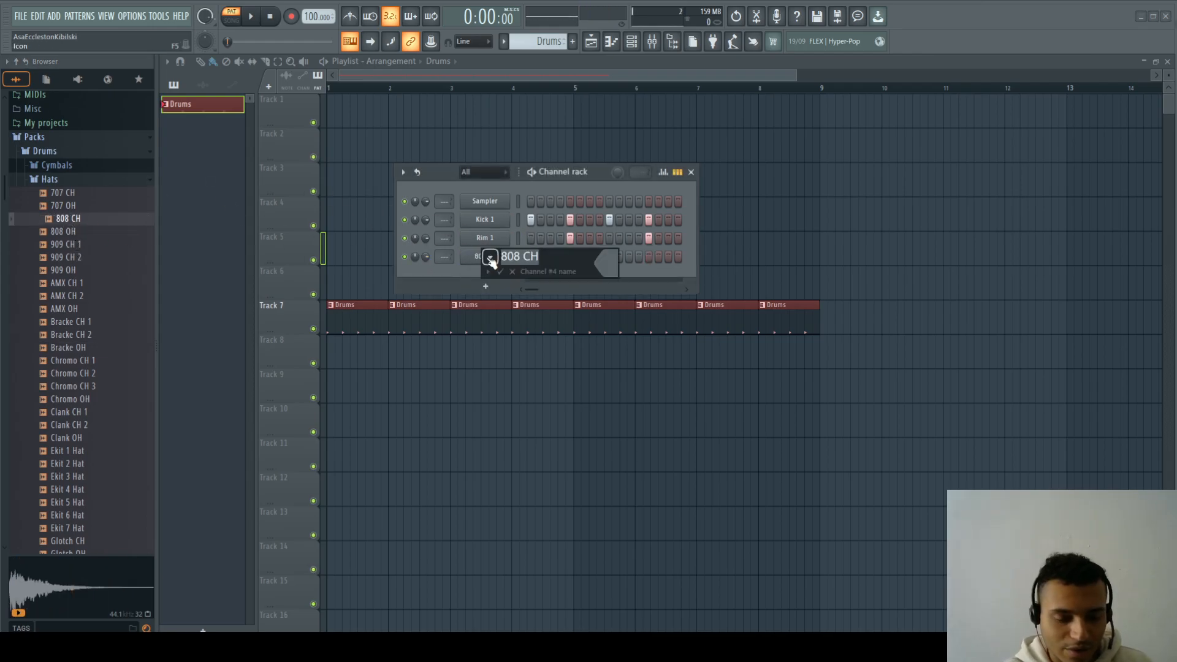
key(Caps_Lock)
text(CH 1)
key(Return)
key(Caps_Lock)
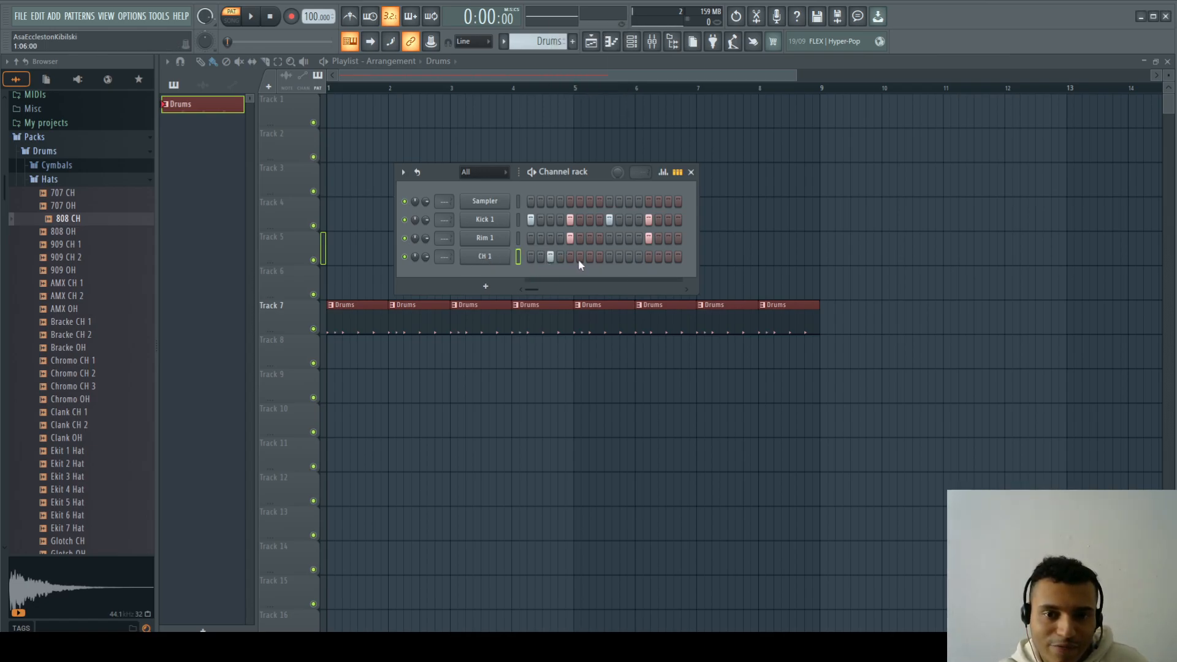
- Place CH 1 hits on steps 3, 7, 11 and 15 and play the pattern with the kicks and rims
click(669, 256)
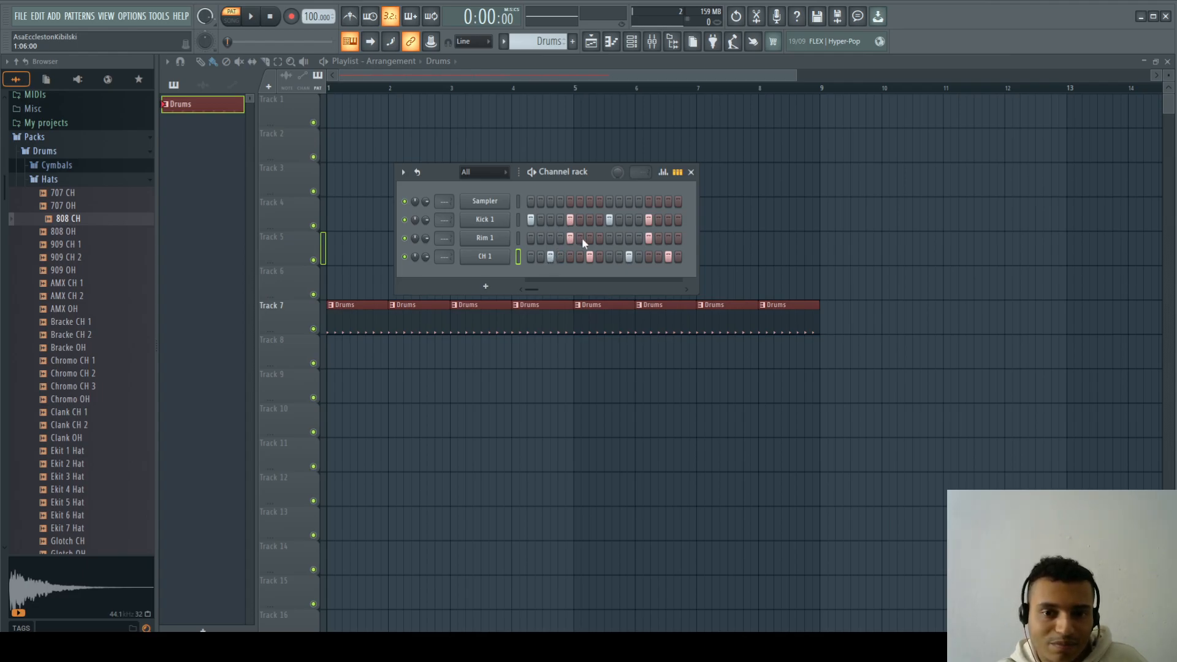
drag(569, 170, 579, 168)
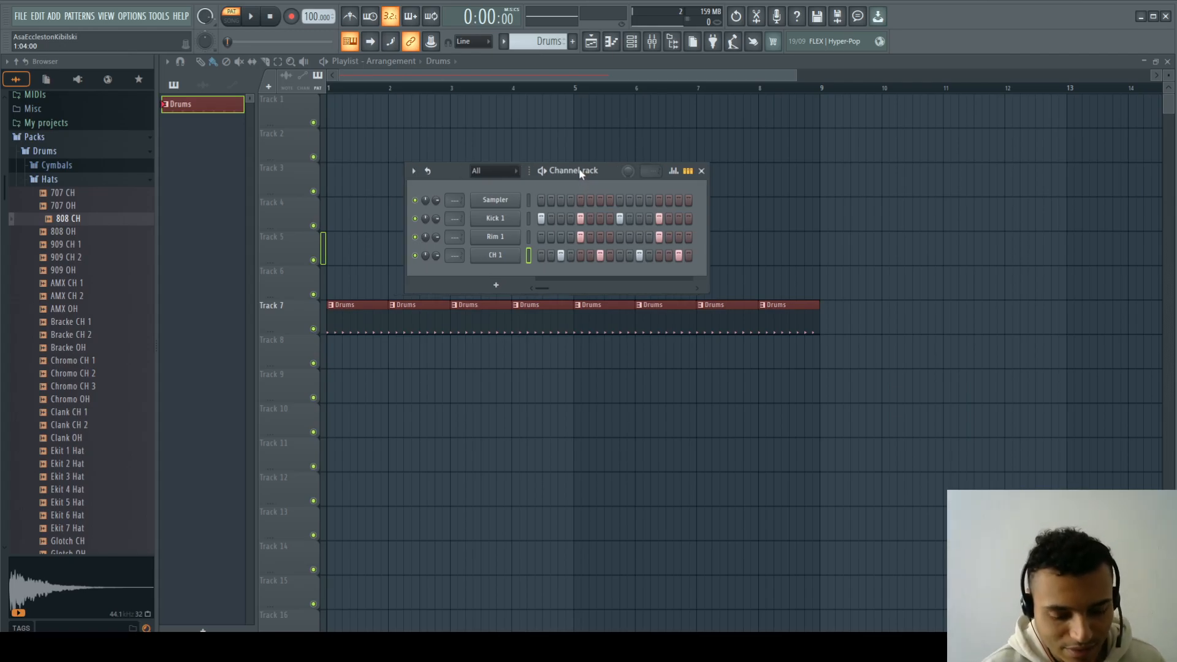
key(space)
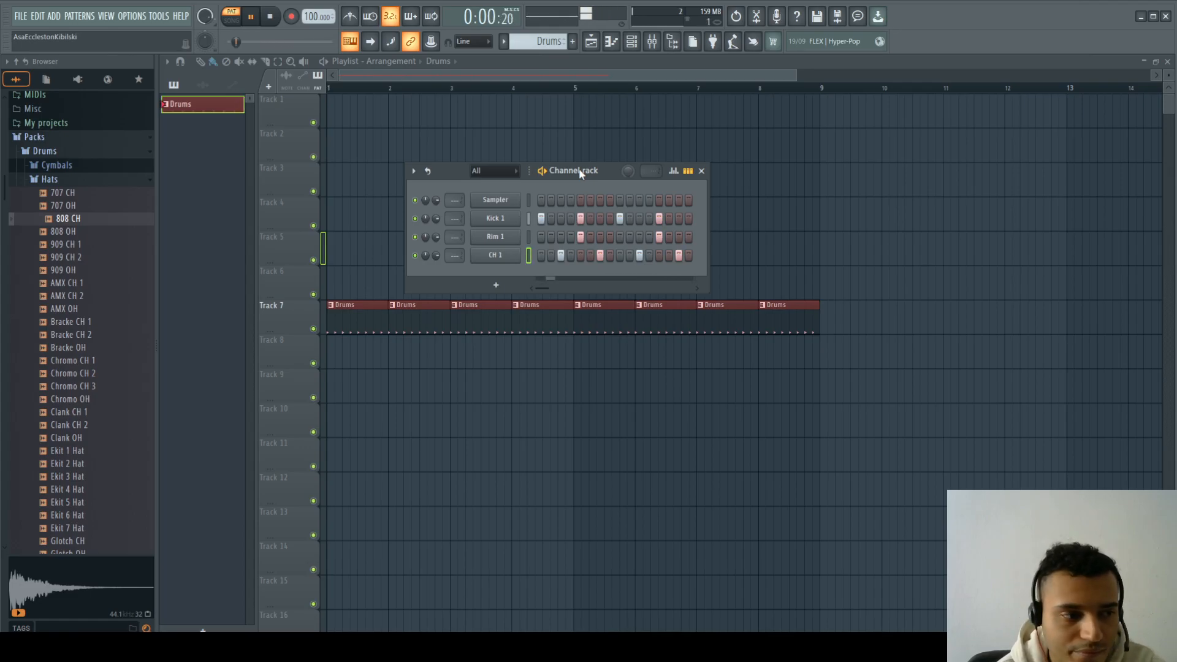
key(space)
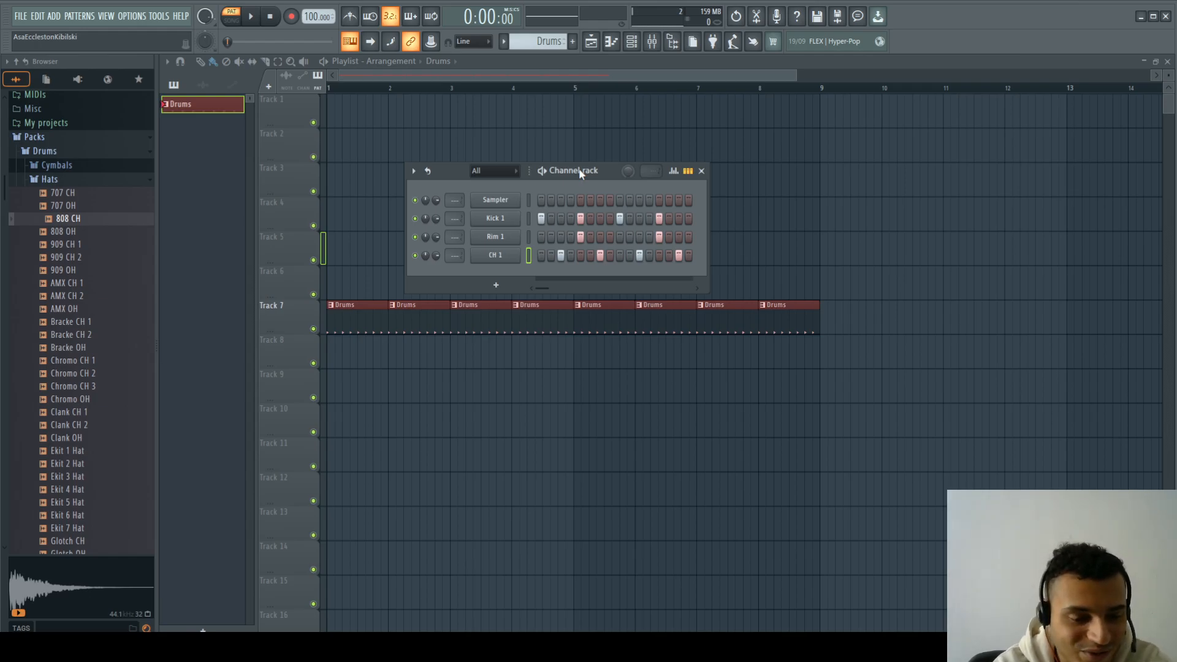
key(space)
key(space)
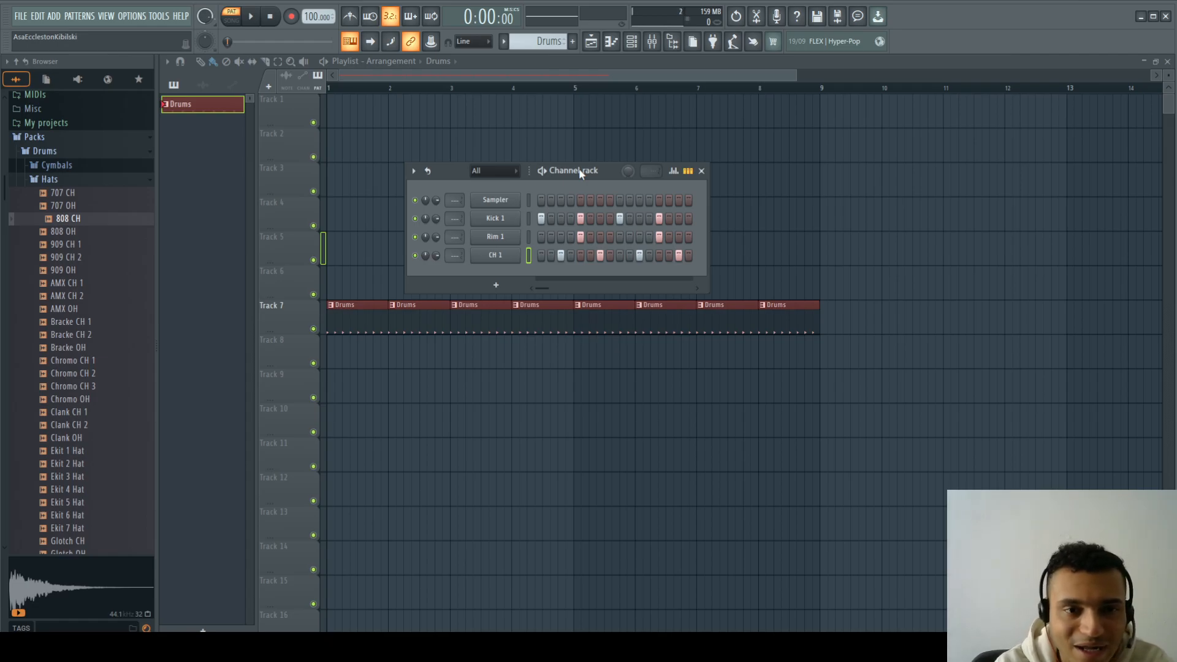
- Hide the Channel rack and switch playback to song mode
drag(580, 174, 533, 135)
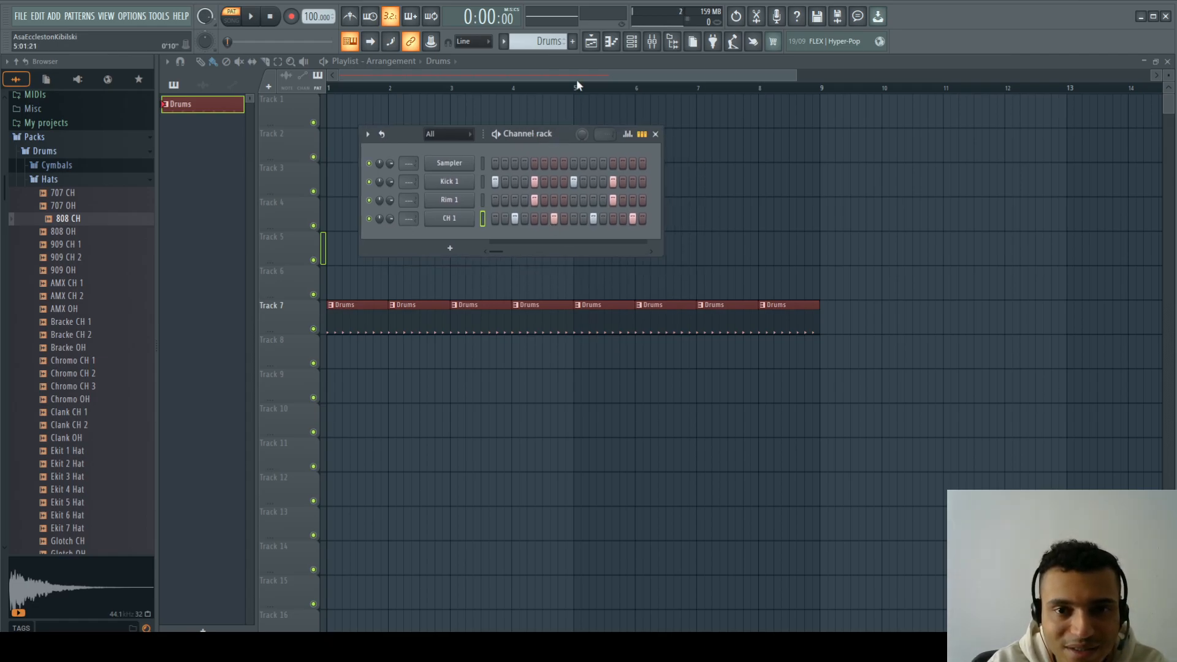
key(F6)
click(231, 20)
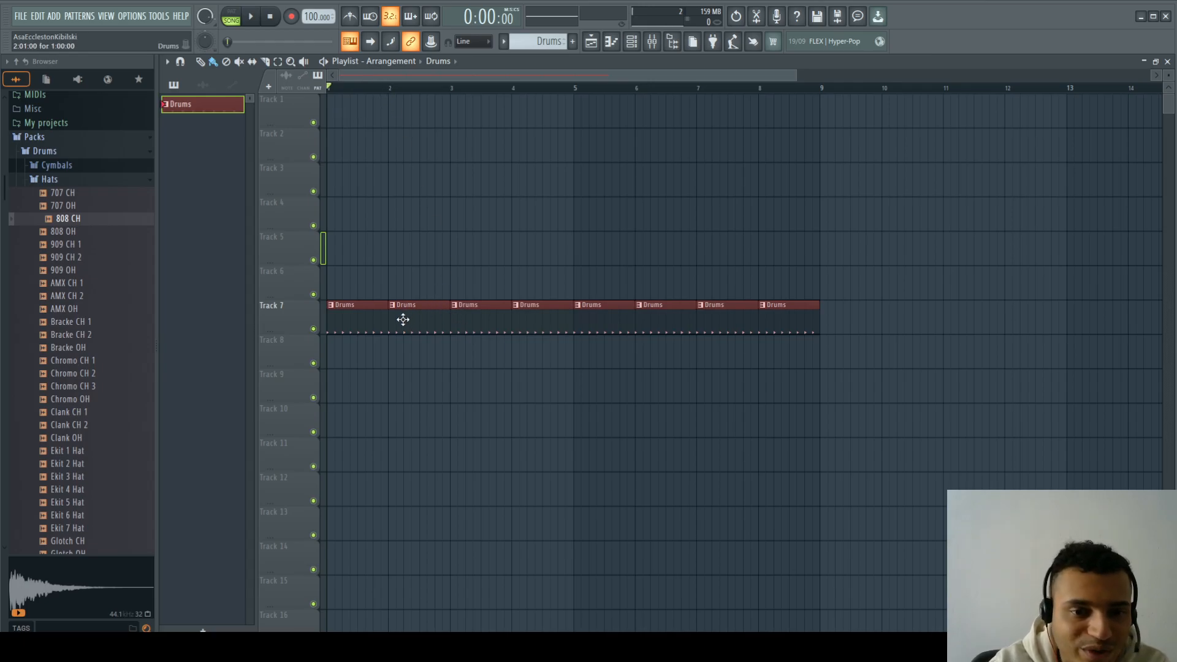
- Remove the Drums clips at bars 2 and 4 of Track 7 in the playlist
right_click(422, 320)
drag(528, 318, 542, 260)
right_click(542, 260)
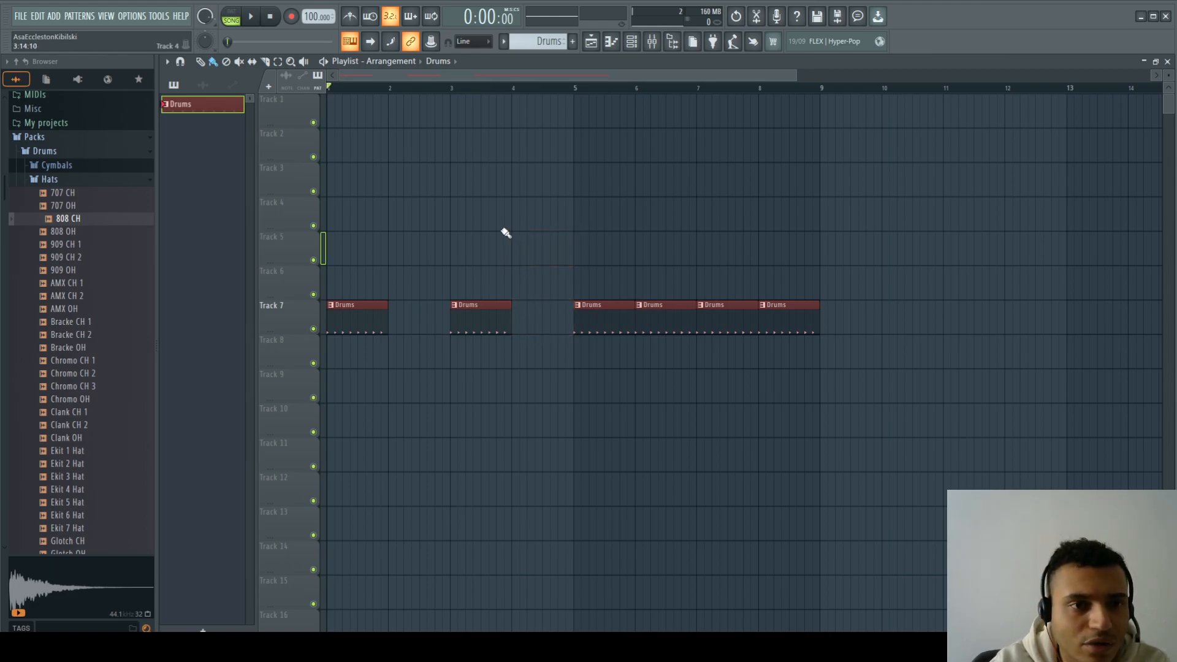
- Try painting single and repeated Drums clips along Track 4 with the Paint tool, then erase them
click(507, 221)
right_click(522, 224)
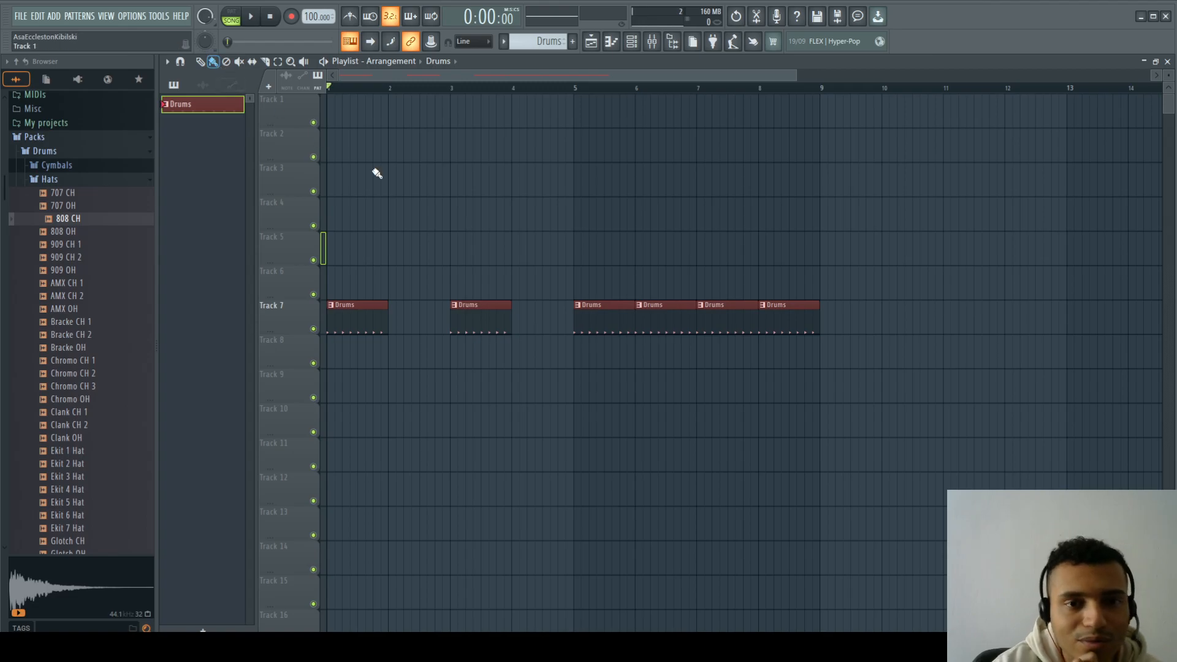
click(457, 215)
right_click(480, 221)
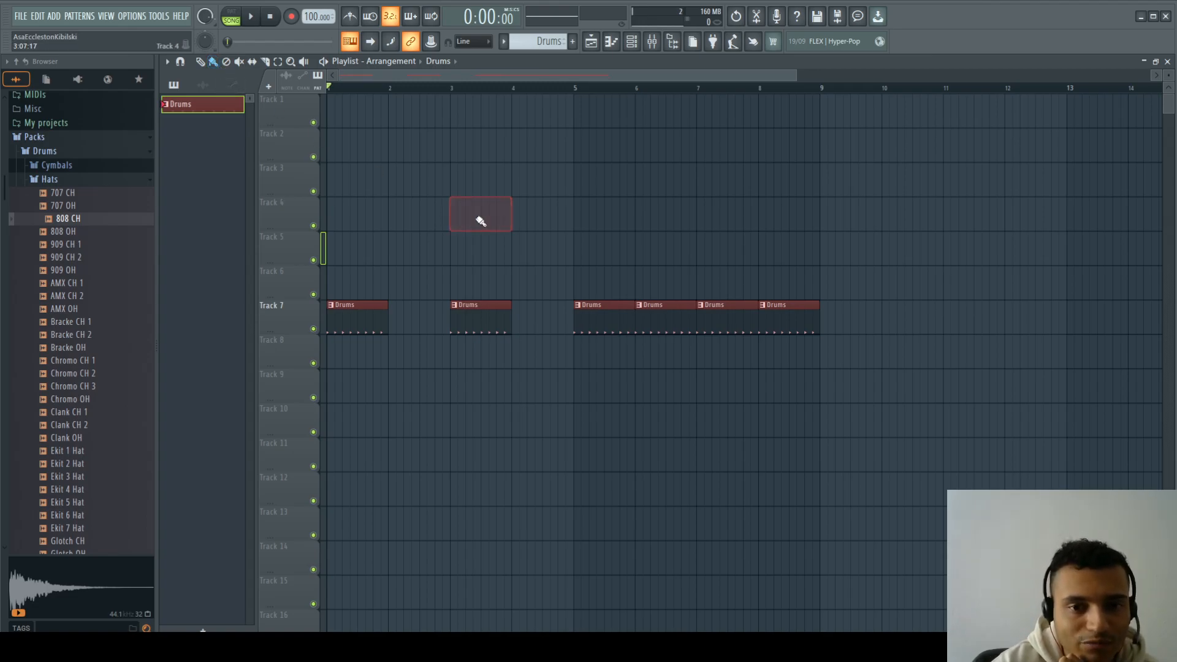
drag(541, 218, 1093, 214)
right_click(1054, 215)
drag(520, 221, 925, 219)
right_click(907, 219)
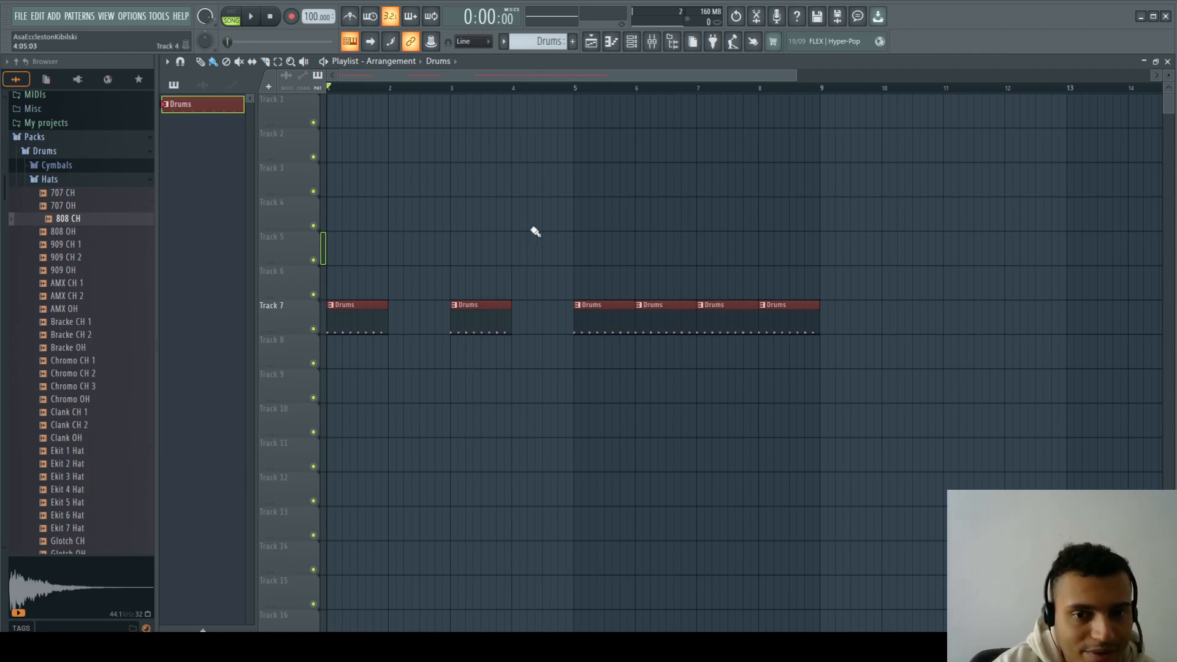
- Try placing and shifting single Drums clips on Track 3 with the Draw tool, deleting each one
click(200, 62)
click(454, 181)
right_click(489, 189)
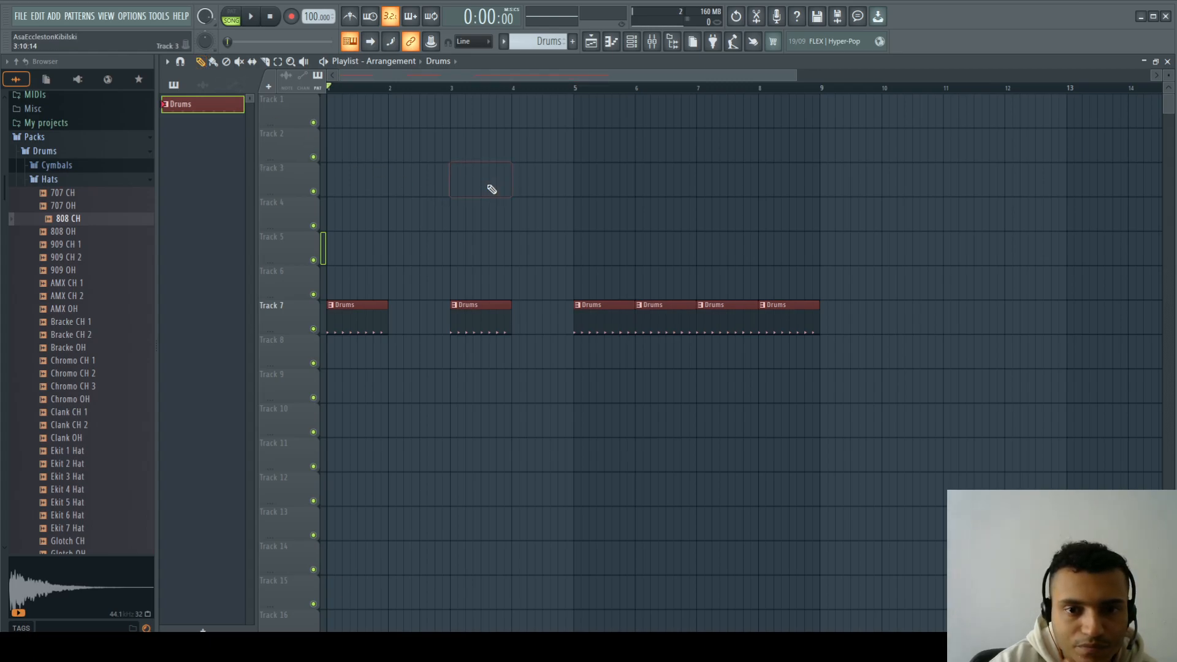
click(451, 179)
drag(452, 179, 609, 187)
right_click(609, 187)
drag(452, 186, 520, 189)
right_click(533, 189)
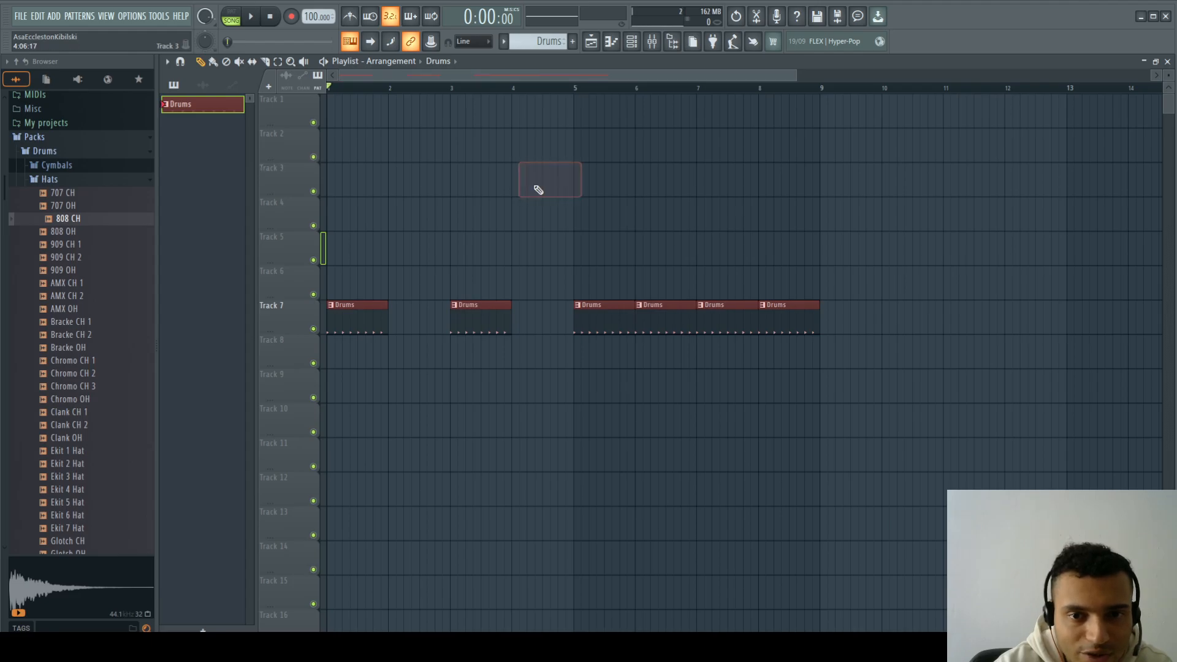
drag(451, 179, 422, 179)
right_click(442, 180)
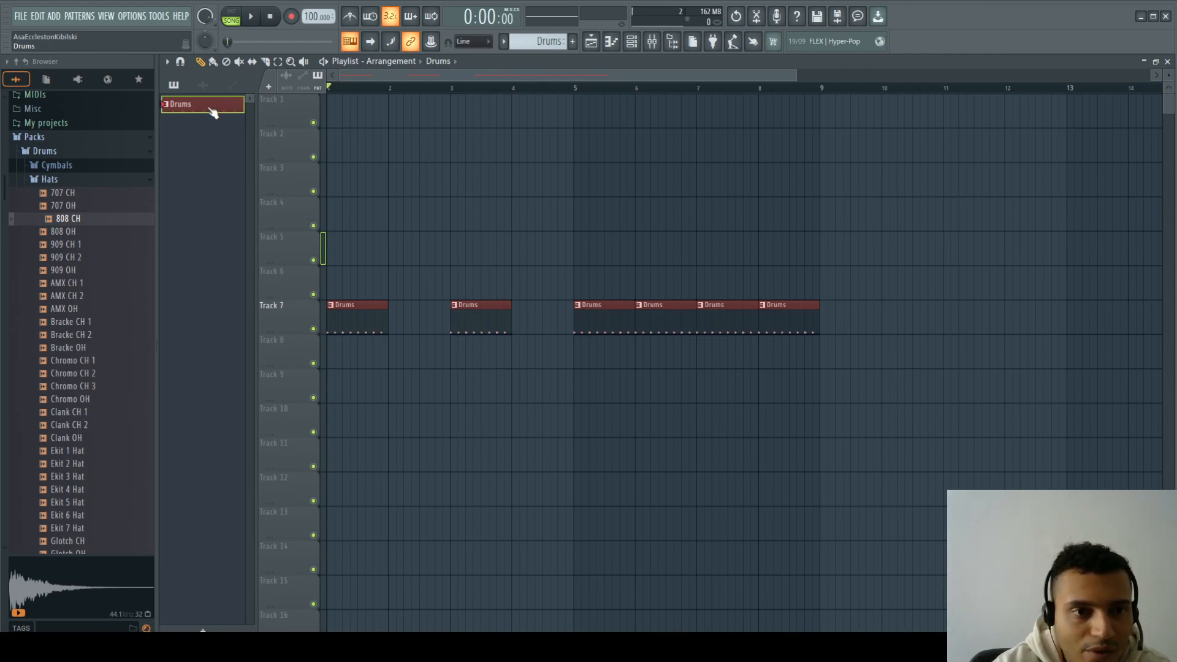
click(636, 47)
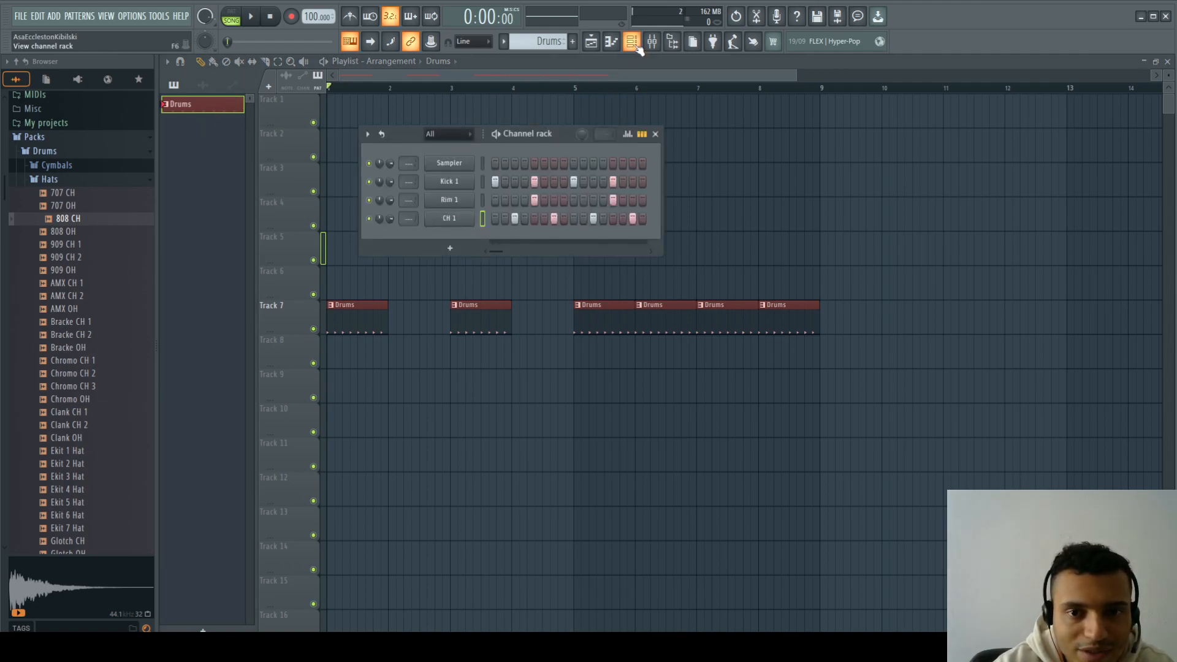
click(637, 47)
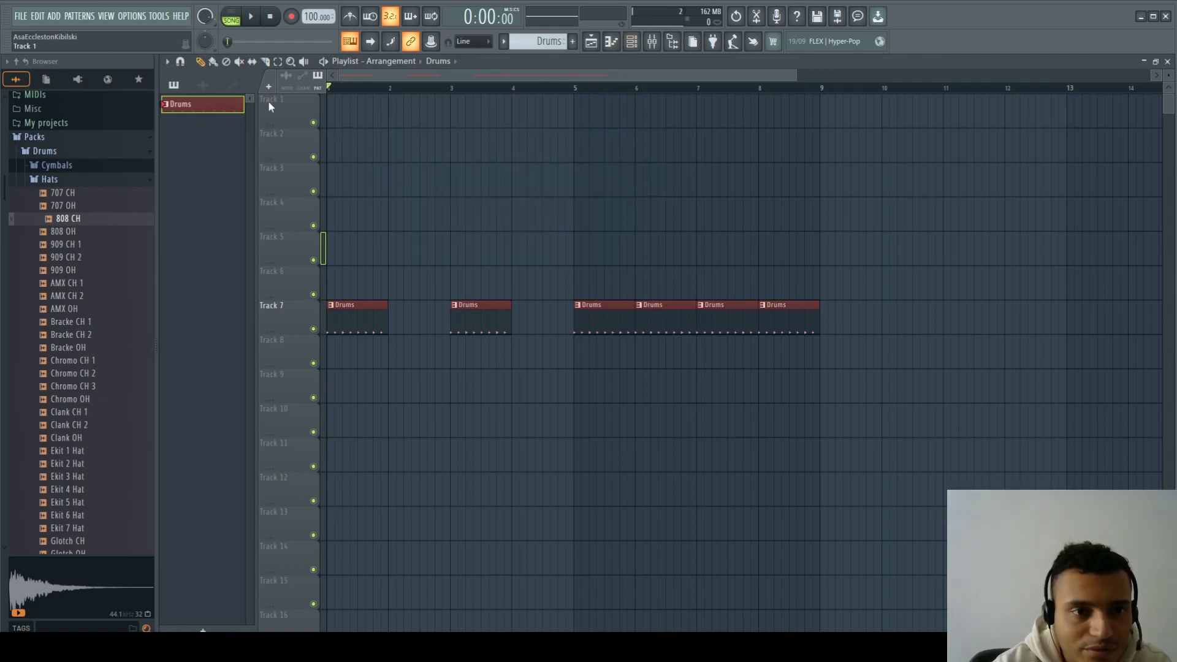
- Delete the bar 3 Drums clip on Track 7 with the Delete tool and move the bar 5 clip there using the Paint tool
click(227, 61)
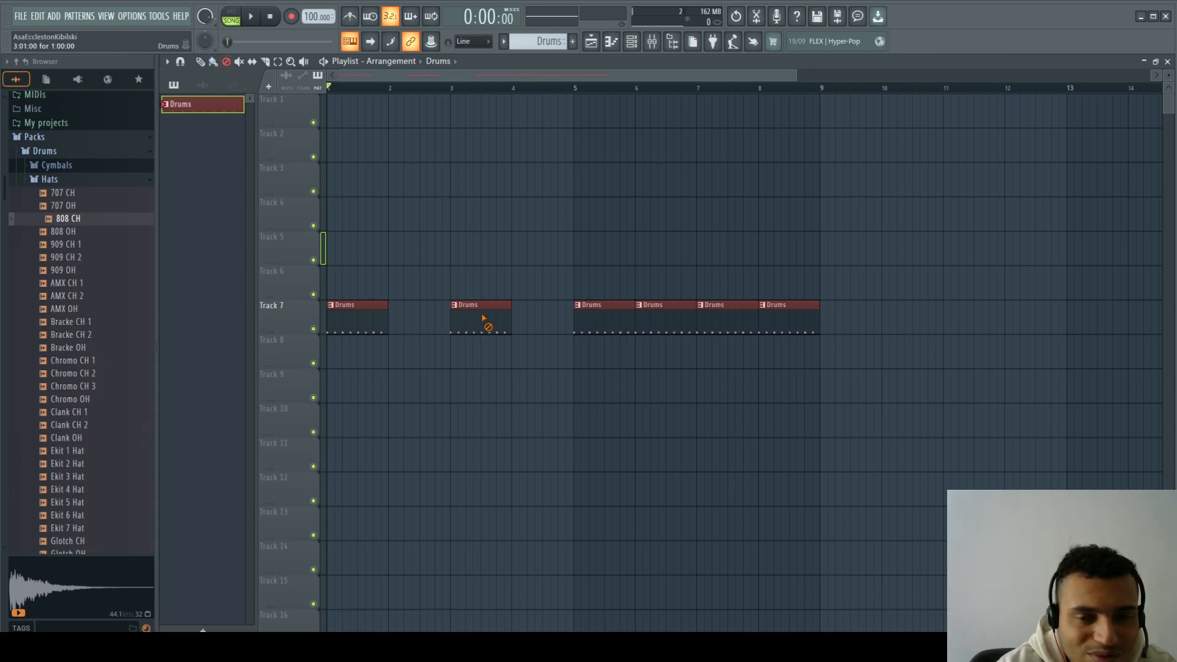
click(483, 317)
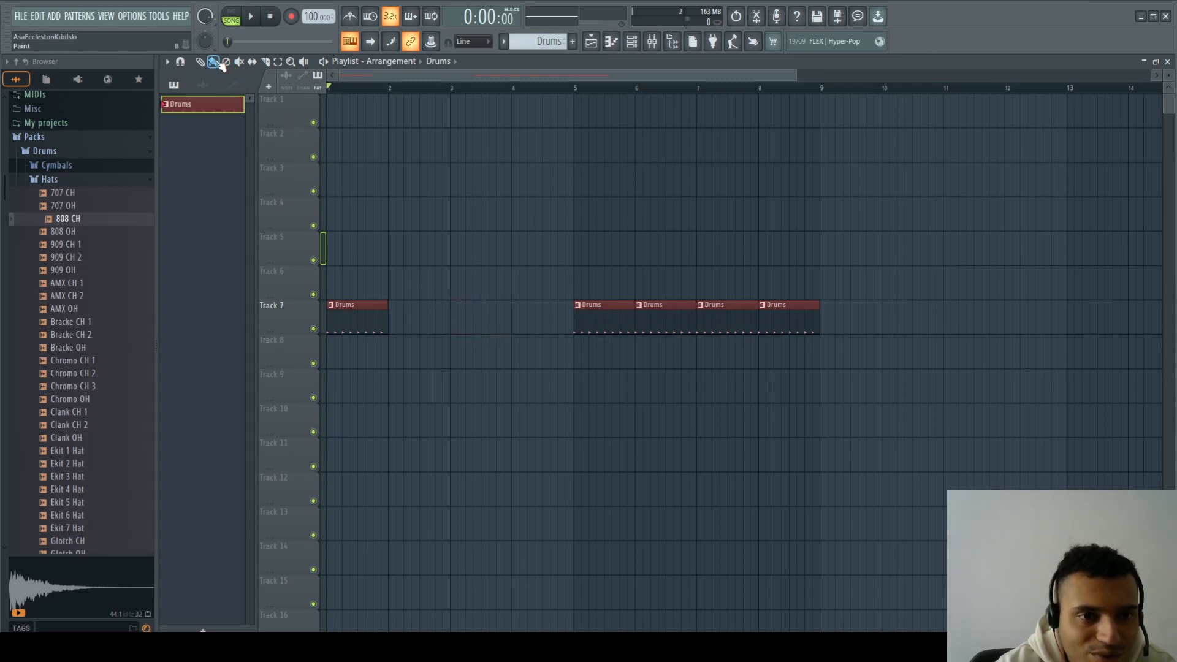
click(215, 62)
drag(602, 323, 478, 319)
right_click(467, 321)
click(467, 321)
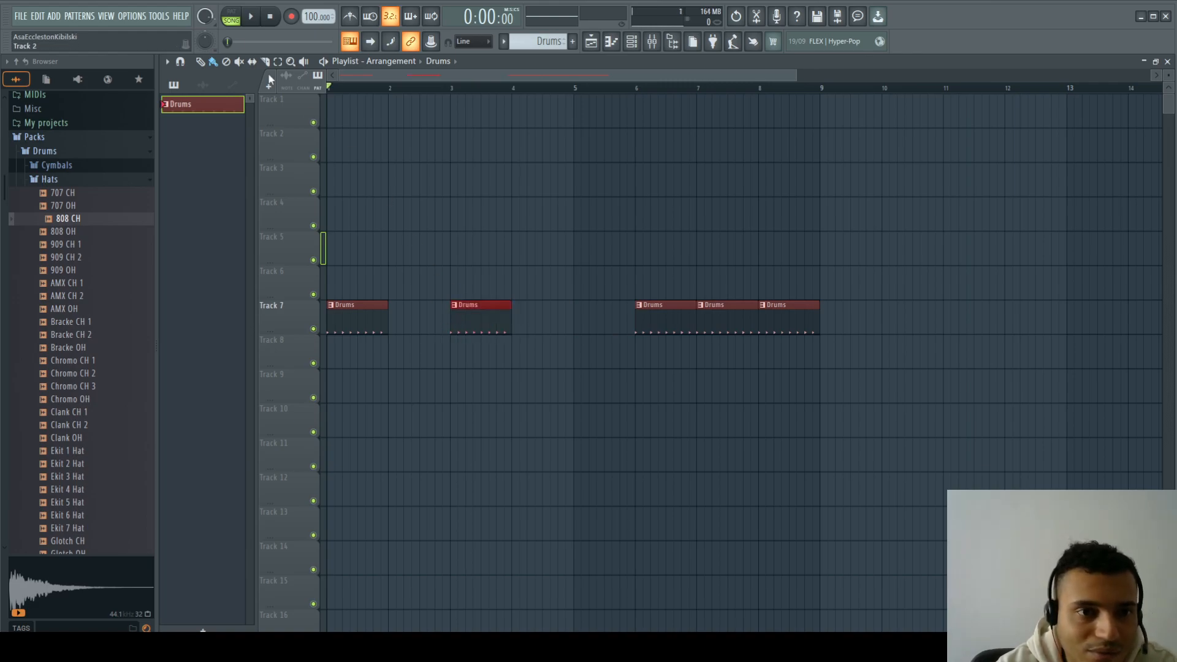
- Mute the Drums clip at bar 3 with the Mute tool and unmute it again
click(239, 62)
click(472, 318)
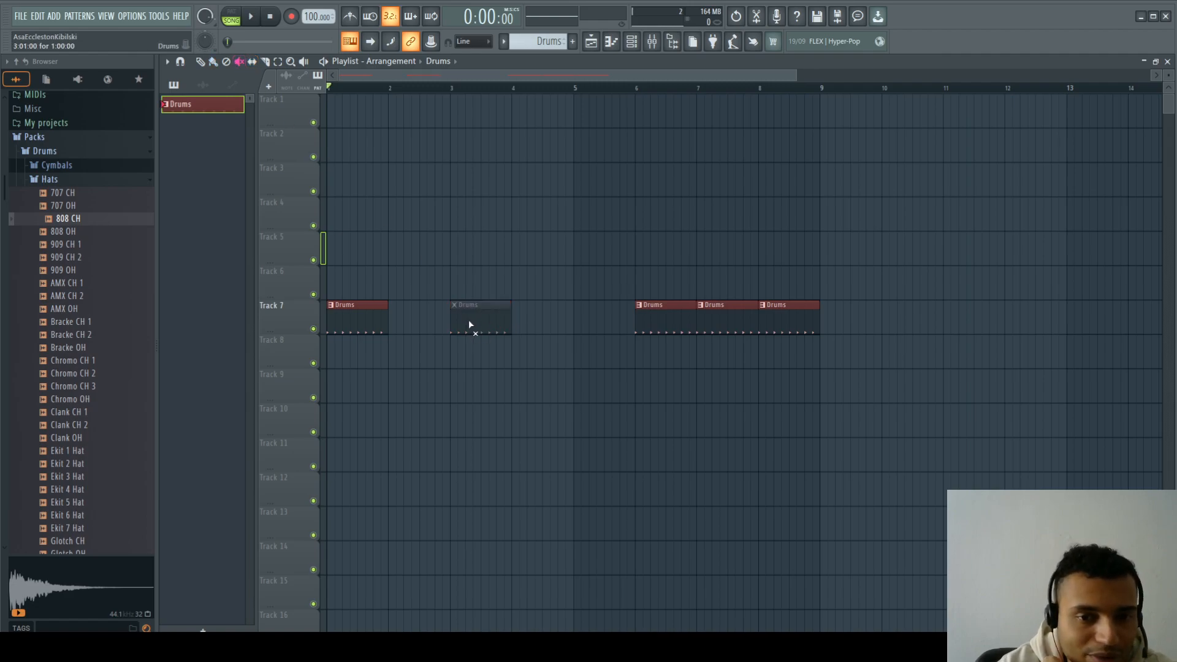
click(213, 62)
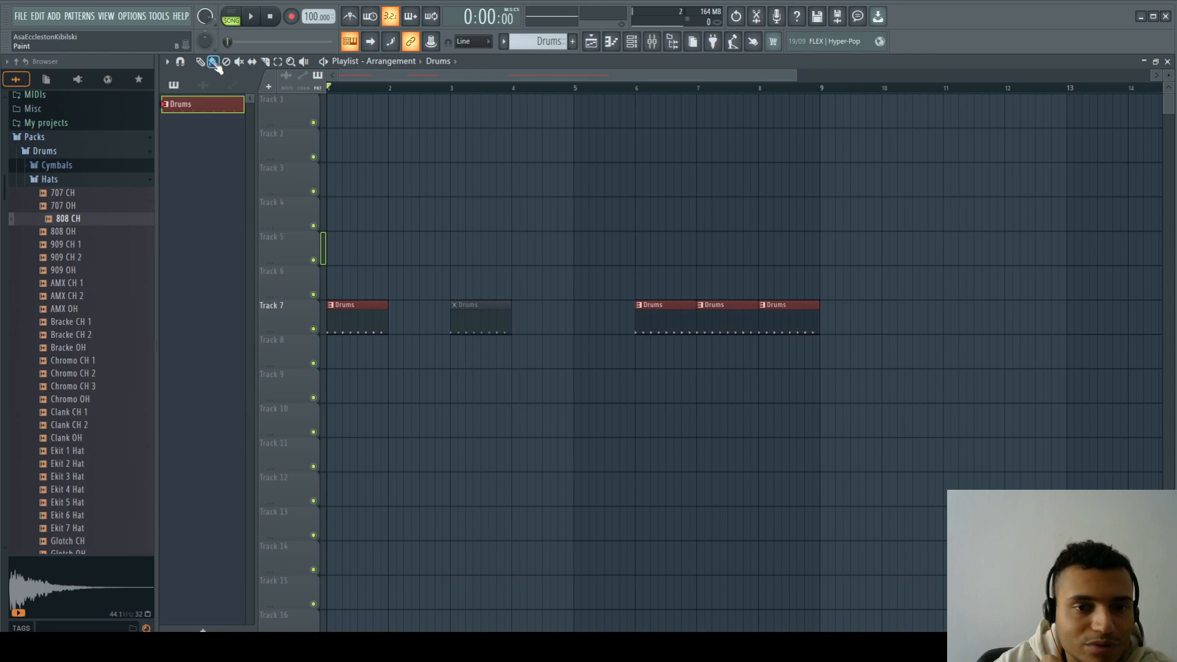
click(477, 317)
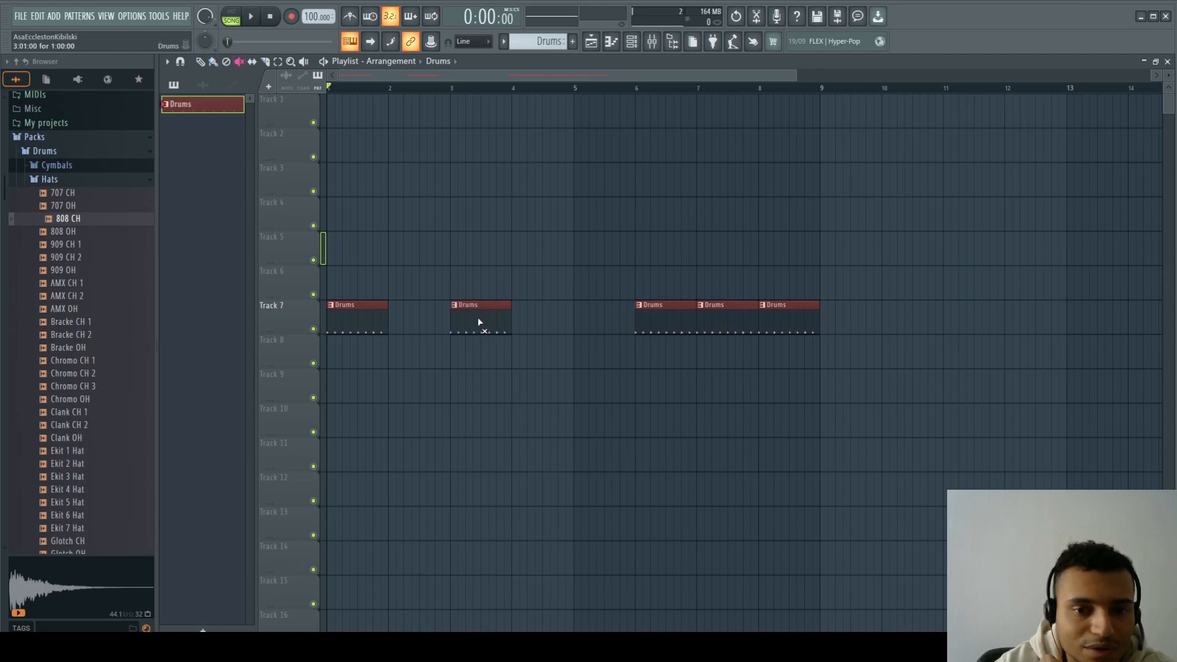
- Slice the bar 3 Drums clip in half and the bar 1 clip at three quarters of its length
click(278, 62)
click(266, 62)
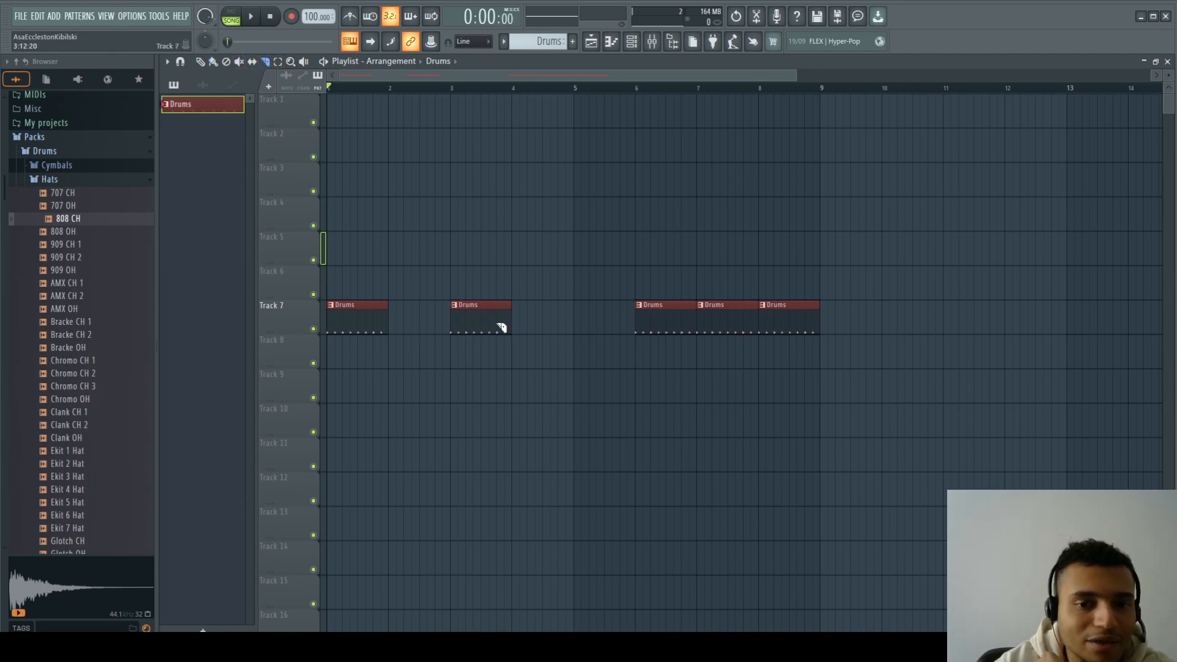
drag(481, 301, 482, 349)
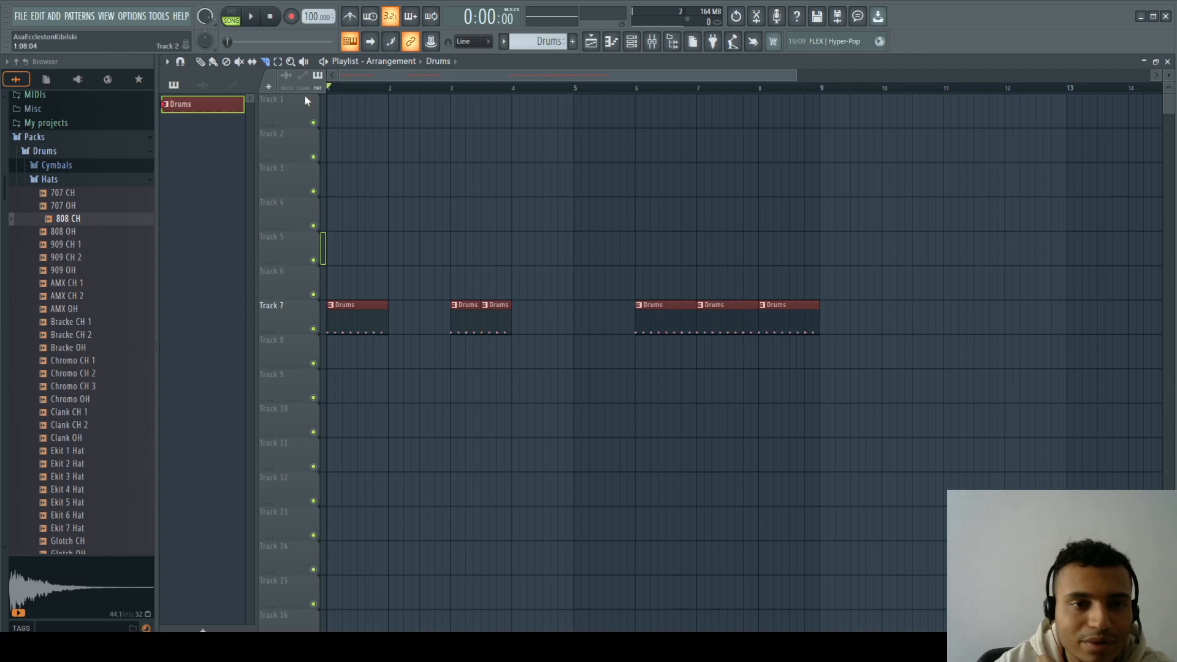
drag(376, 303, 375, 350)
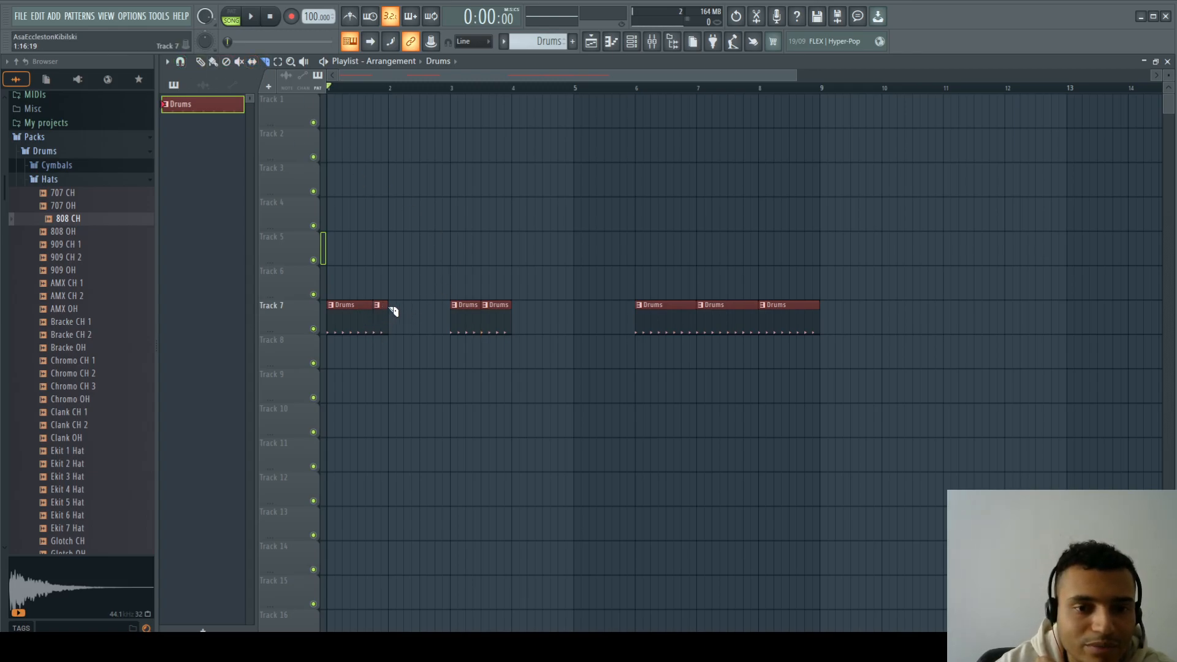
- Move the cut-off piece of the bar 1 clip to bar 2 and the second half of the bar 3 clip to bar 4
click(214, 62)
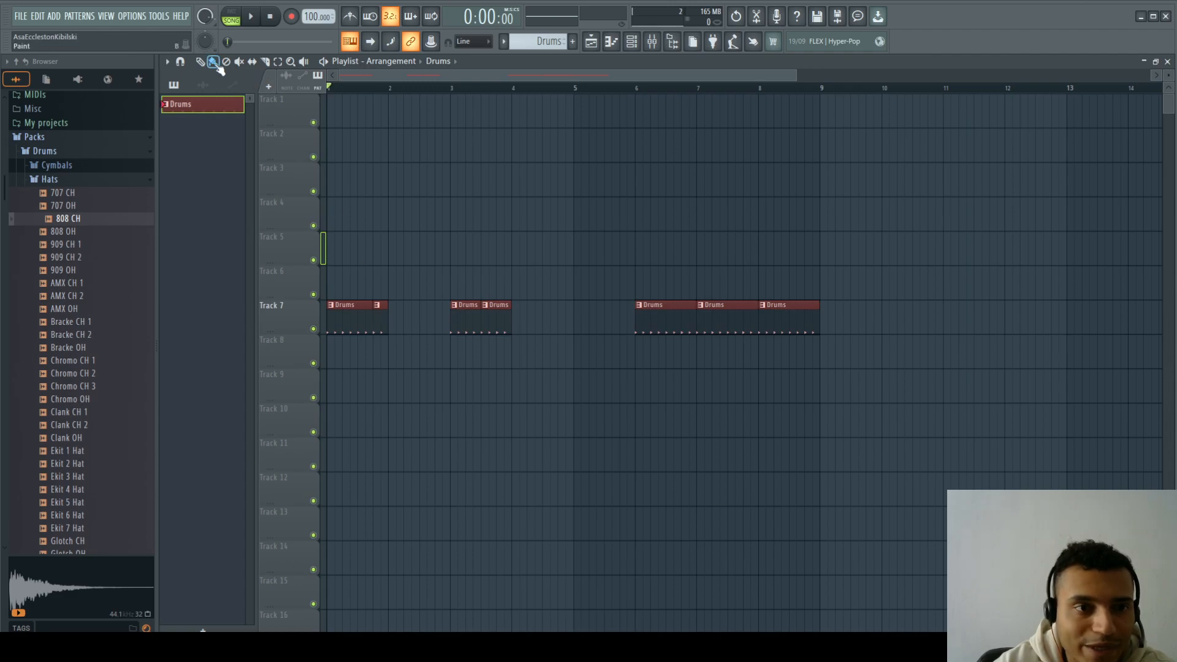
mouse_move(378, 316)
mouse_down()
mouse_move(407, 313)
mouse_move(395, 322)
mouse_up()
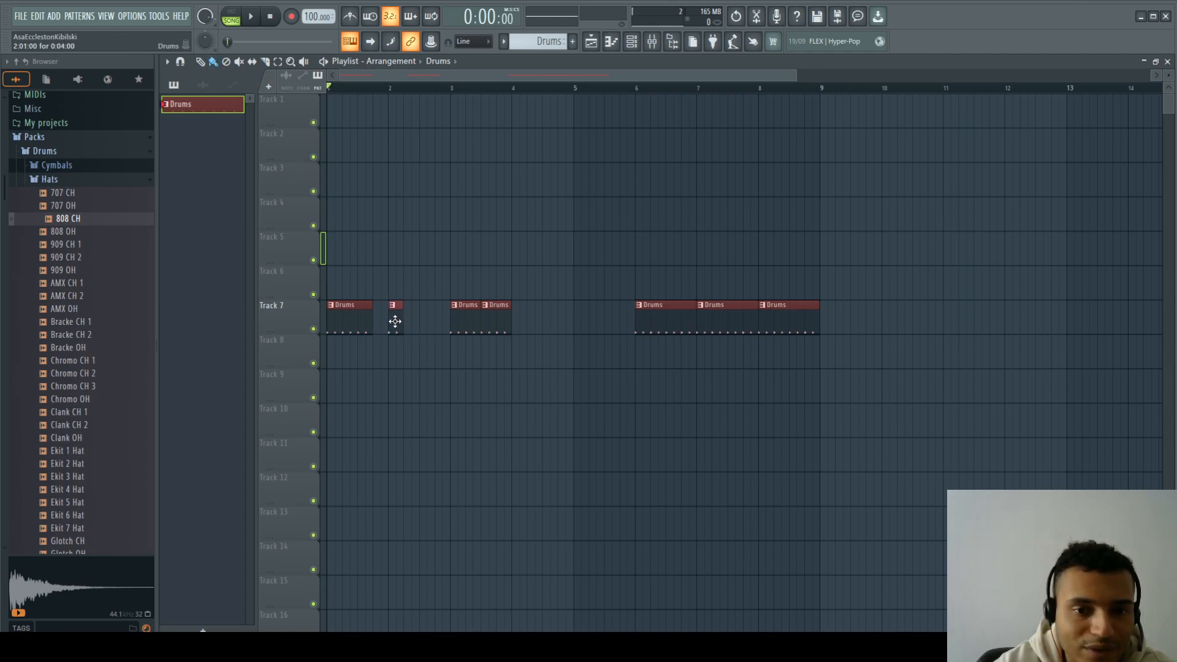
drag(481, 333, 524, 327)
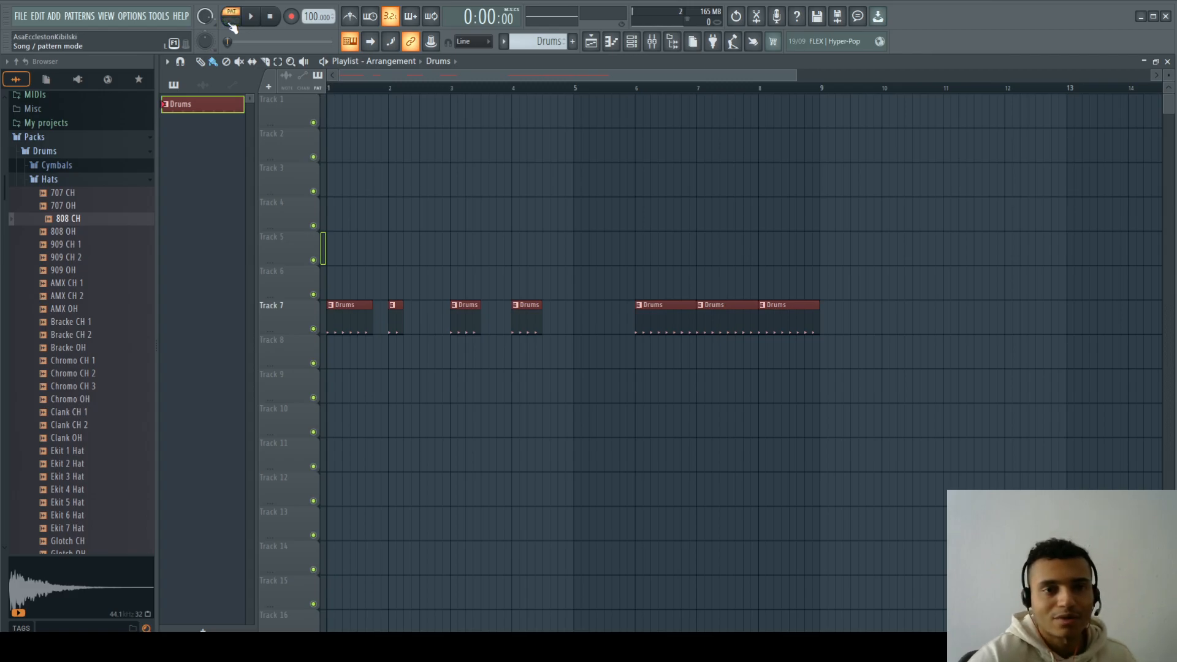
- Delete the last three Drums clips, at bars 6, 7 and 8 of Track 7
right_click(790, 322)
right_click(728, 318)
right_click(666, 316)
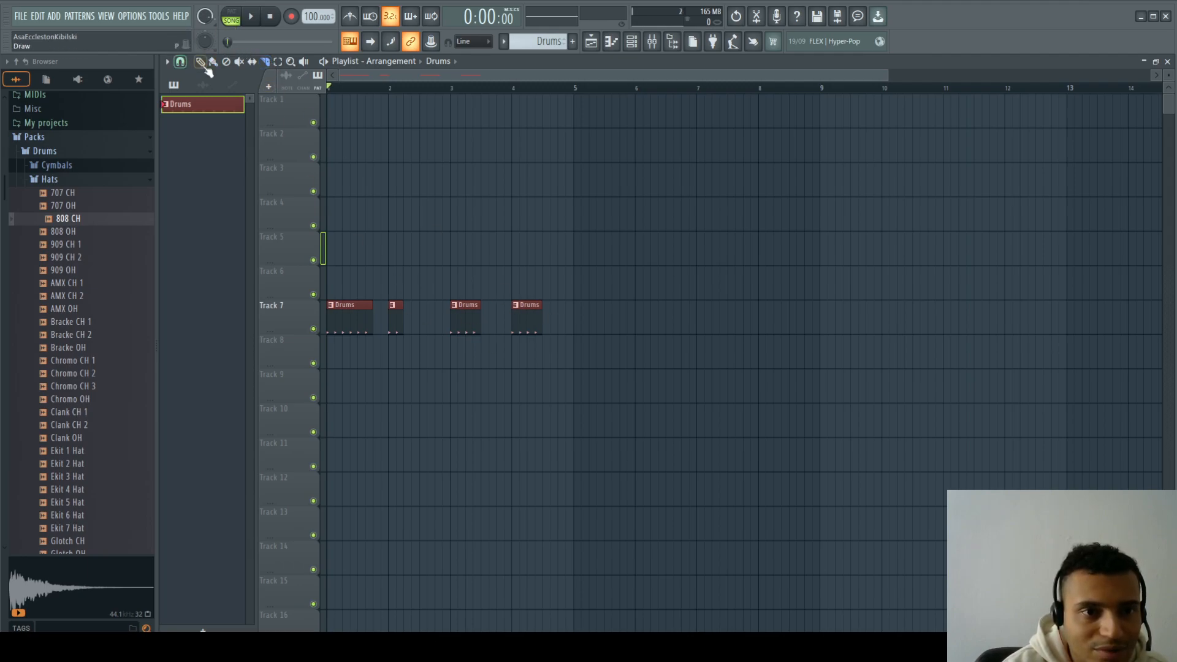
- Play the Drums arrangement in the playlist from the start and stop playback
key(space)
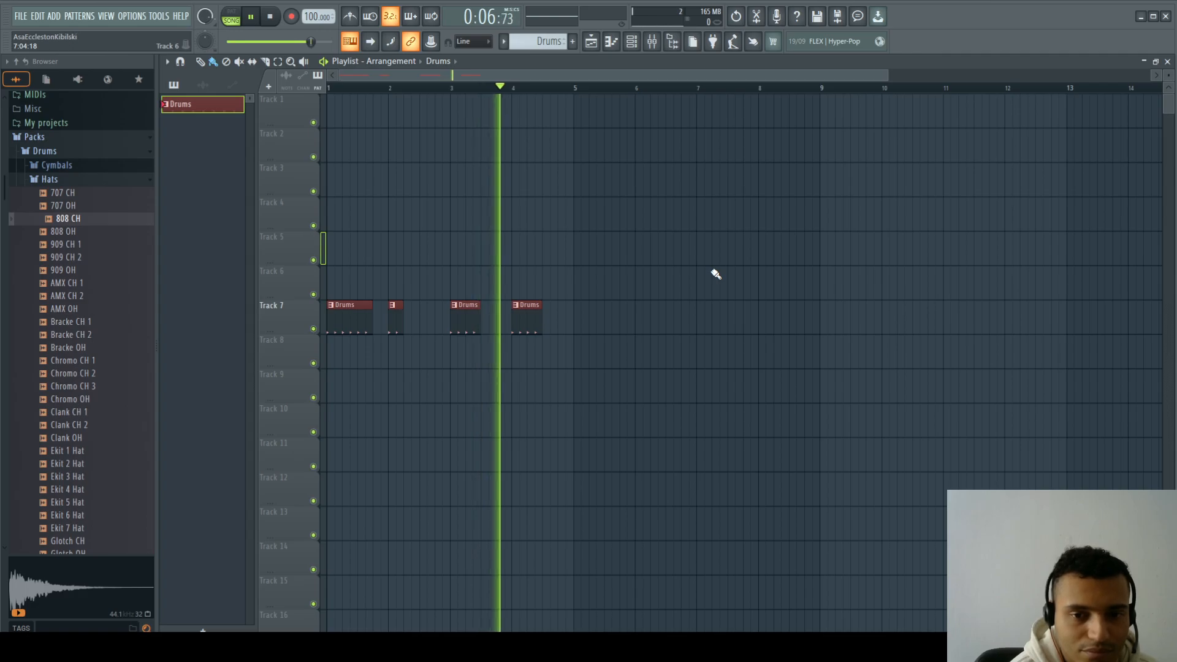
key(space)
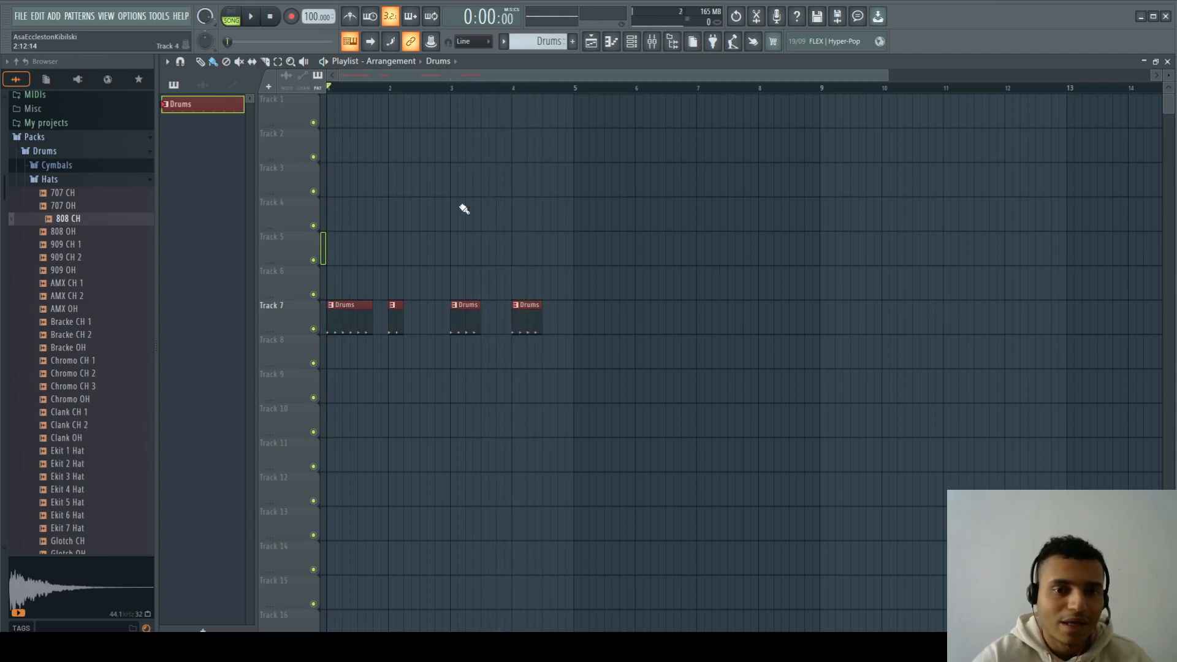
key(t)
- Select bar 4 as the playback range on the playlist timeline, play it and stop
click(551, 89)
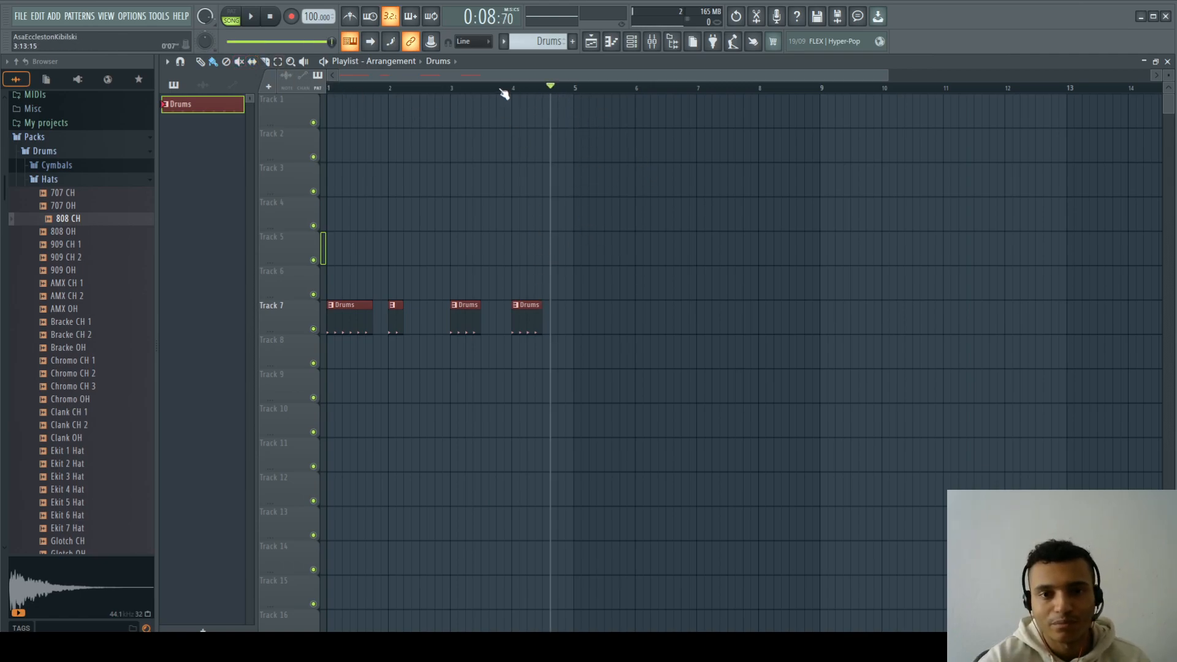
drag(515, 90, 575, 98)
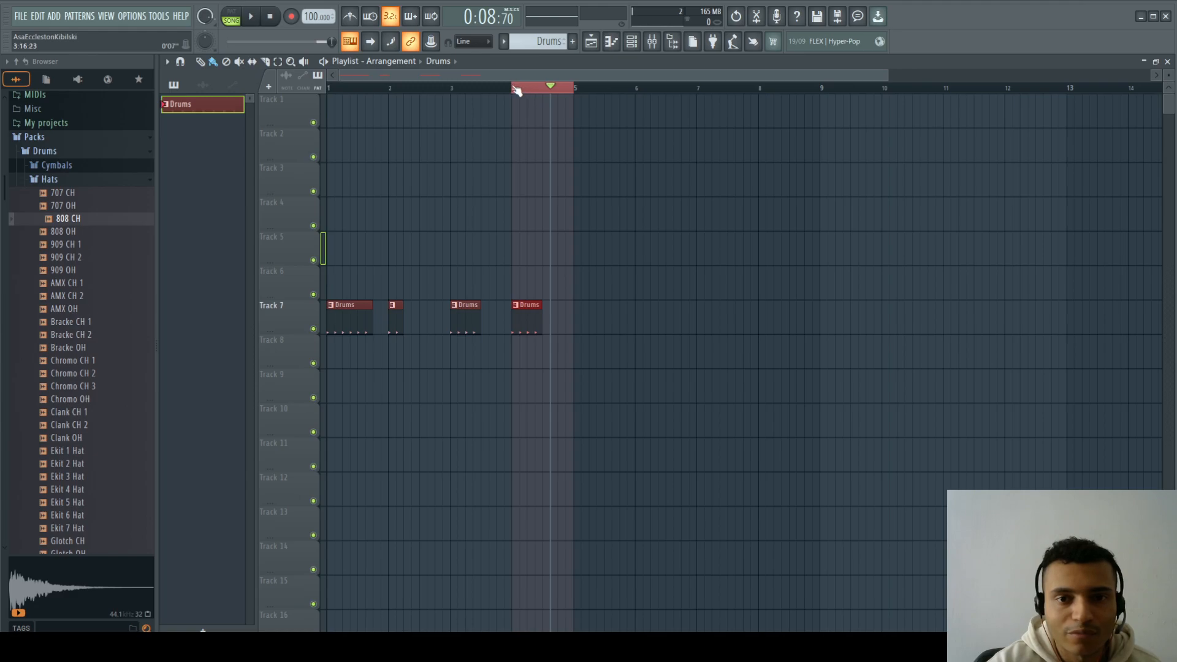
drag(515, 90, 576, 96)
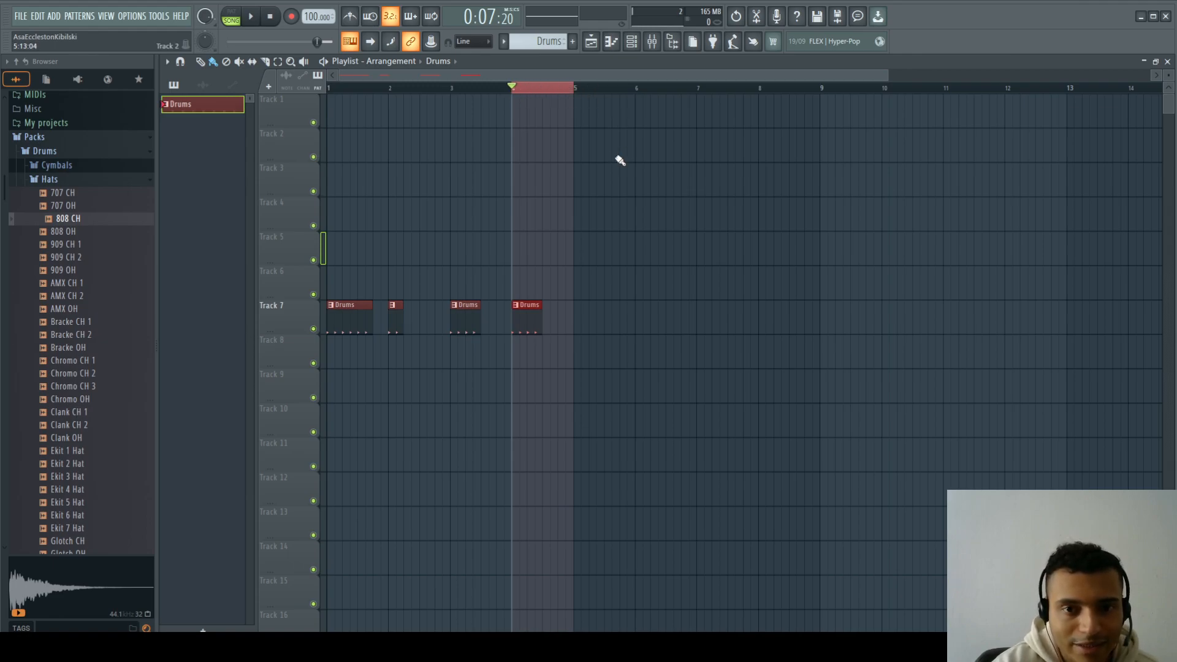
key(space)
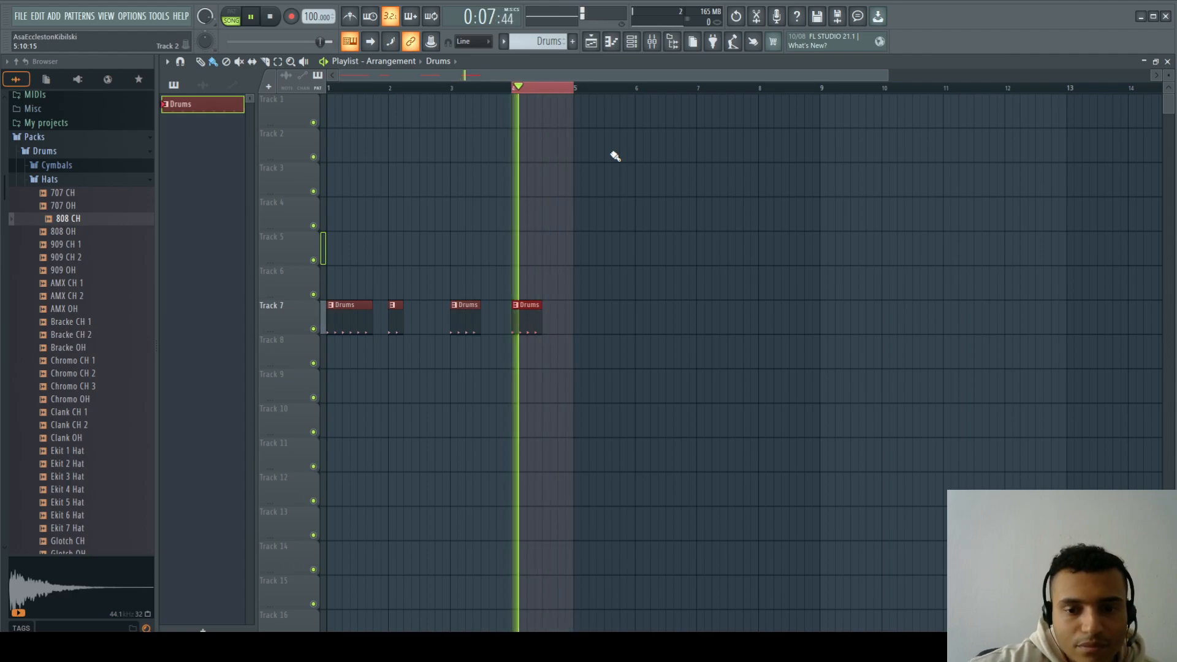
key(space)
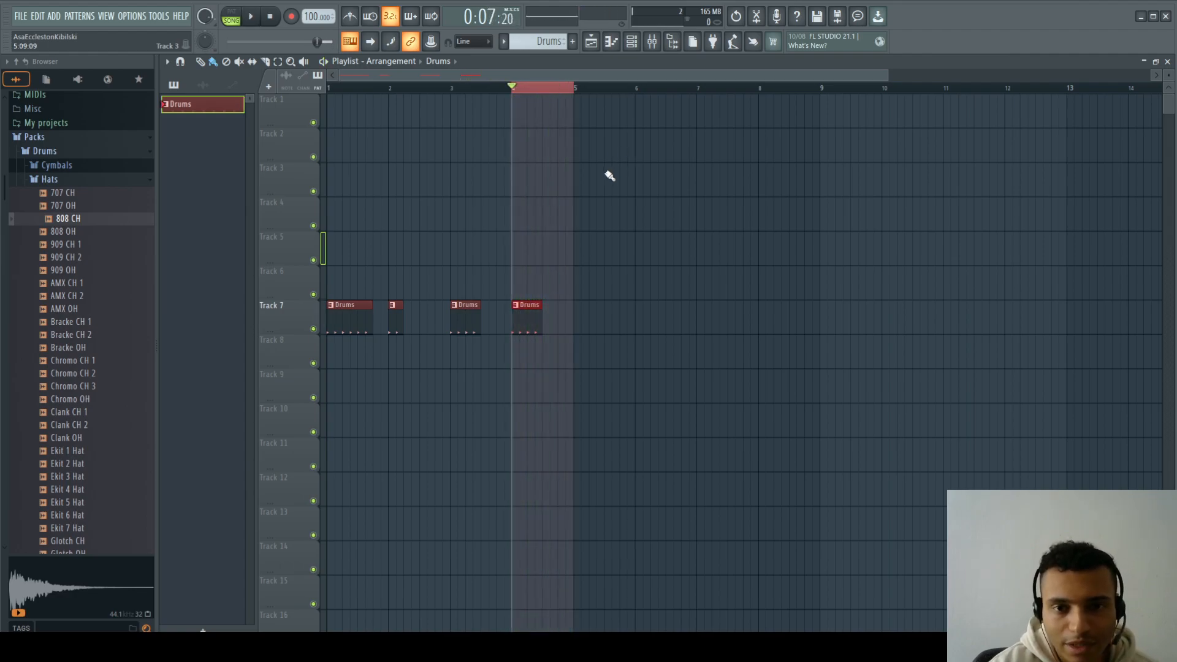
- Reselect most of bar 4 on the timeline, clear the time selection and return the playhead to the start of bar 1
click(516, 99)
drag(517, 96, 560, 92)
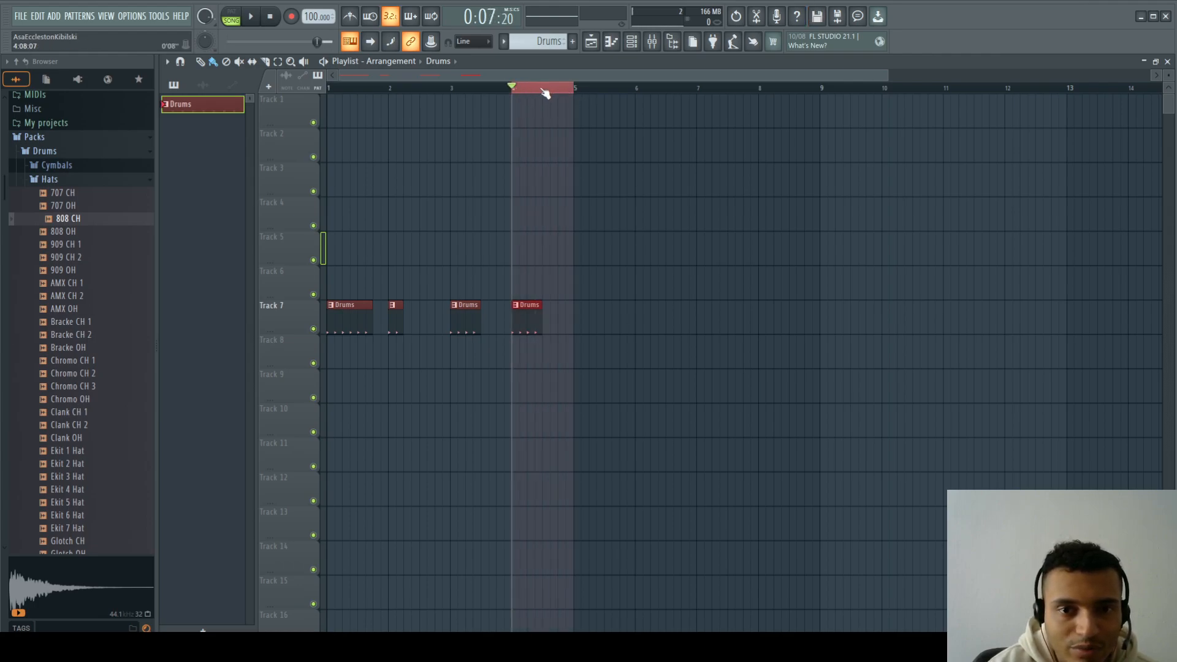
click(496, 88)
drag(520, 90, 561, 92)
click(483, 112)
right_click(496, 111)
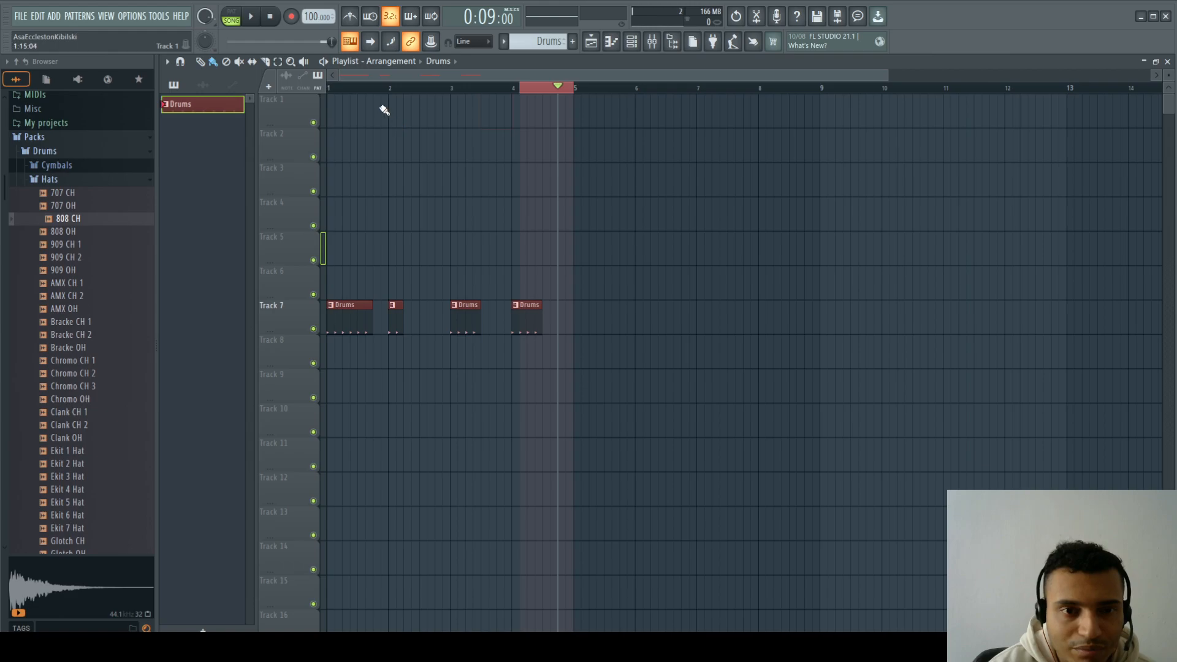
click(335, 87)
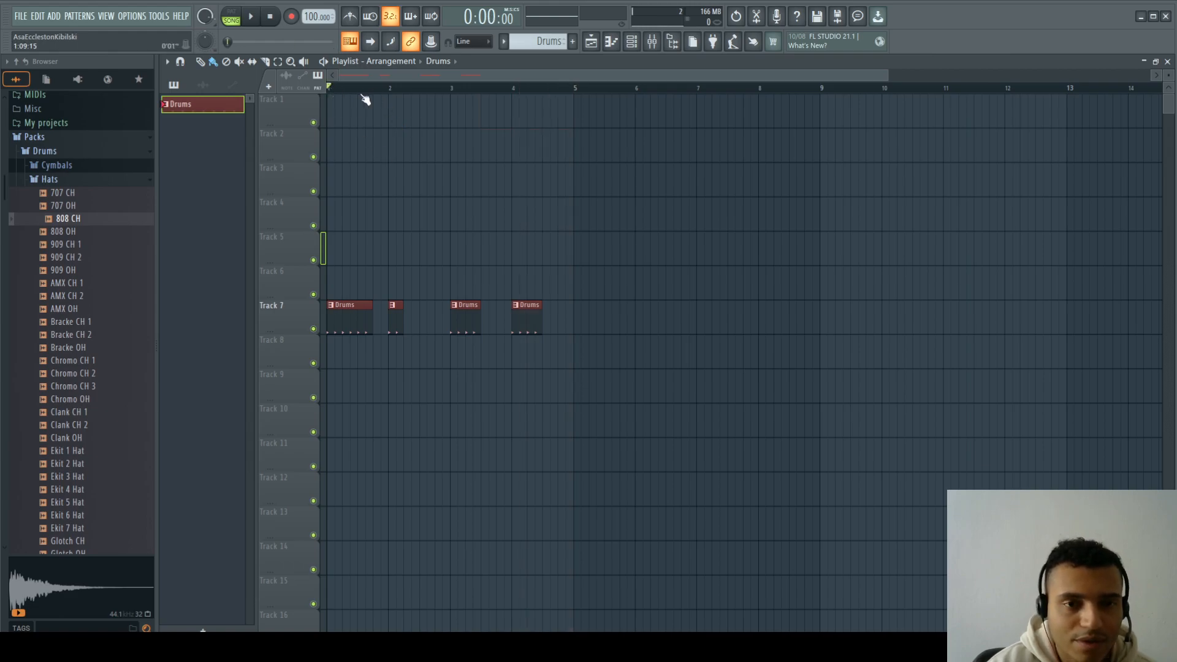
drag(337, 89, 419, 95)
click(344, 86)
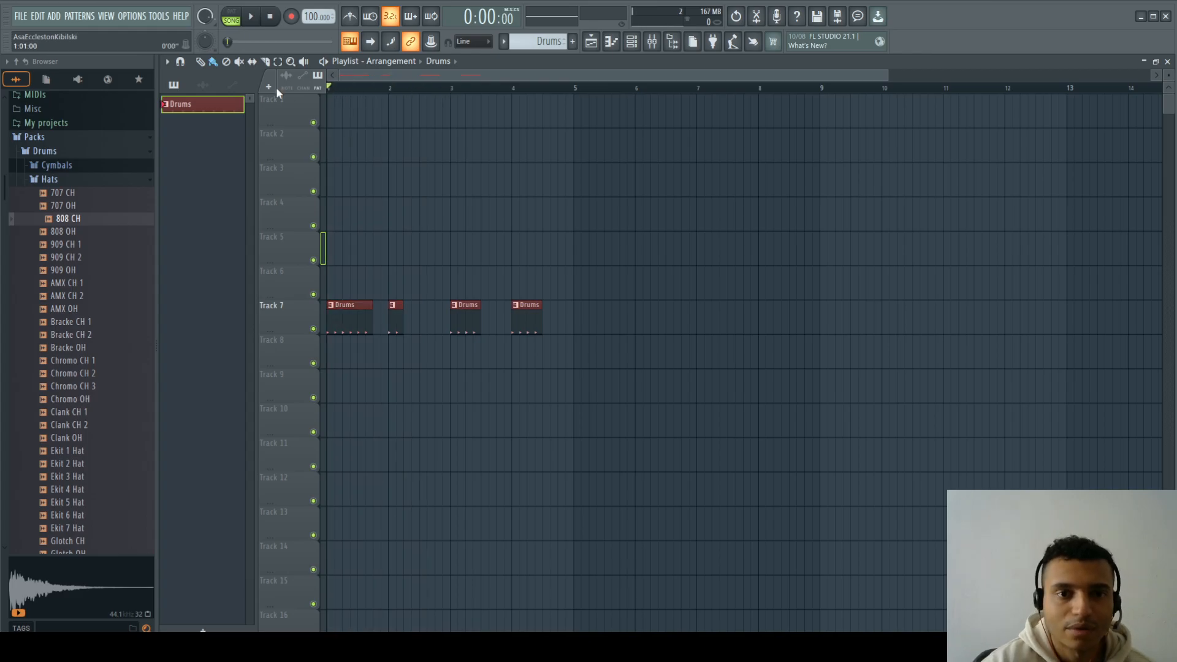